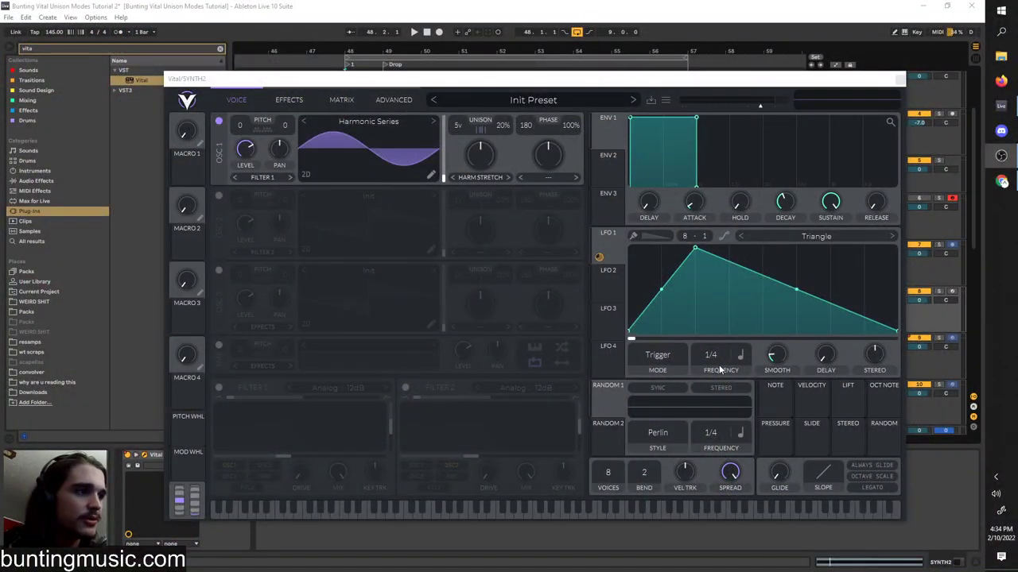
- View the advanced unison settings of Vital on SYNTH2, and close the plug-in window
click(387, 101)
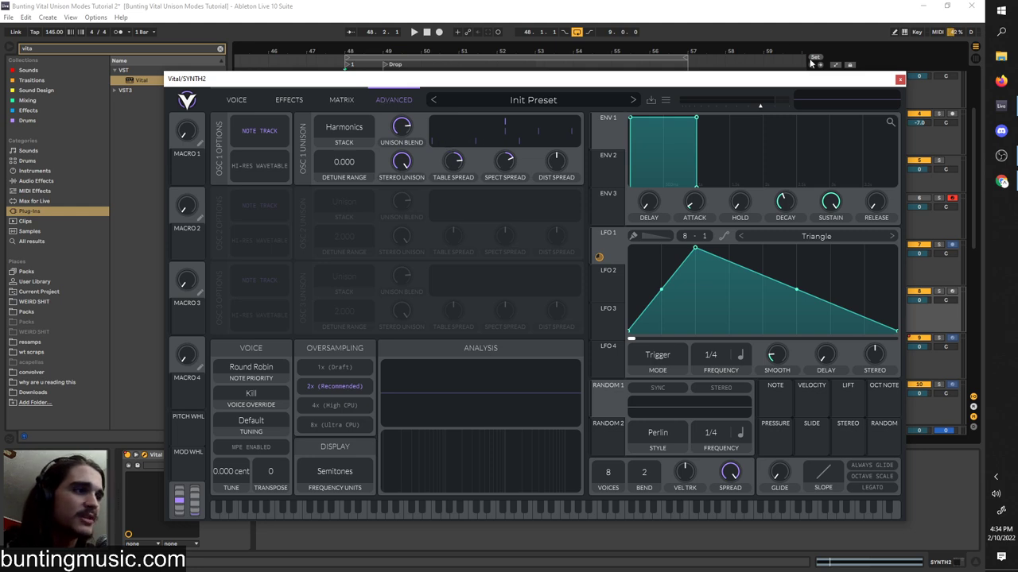
click(900, 81)
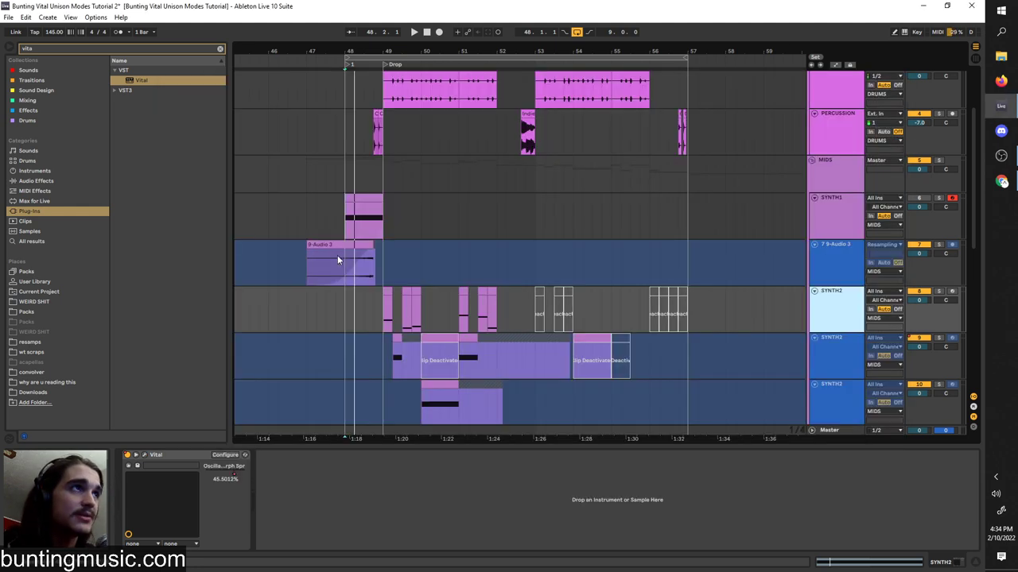
- Play the arrangement from bar 48 and select each synth track down the list to follow the sounds in the drop
click(345, 258)
key(space)
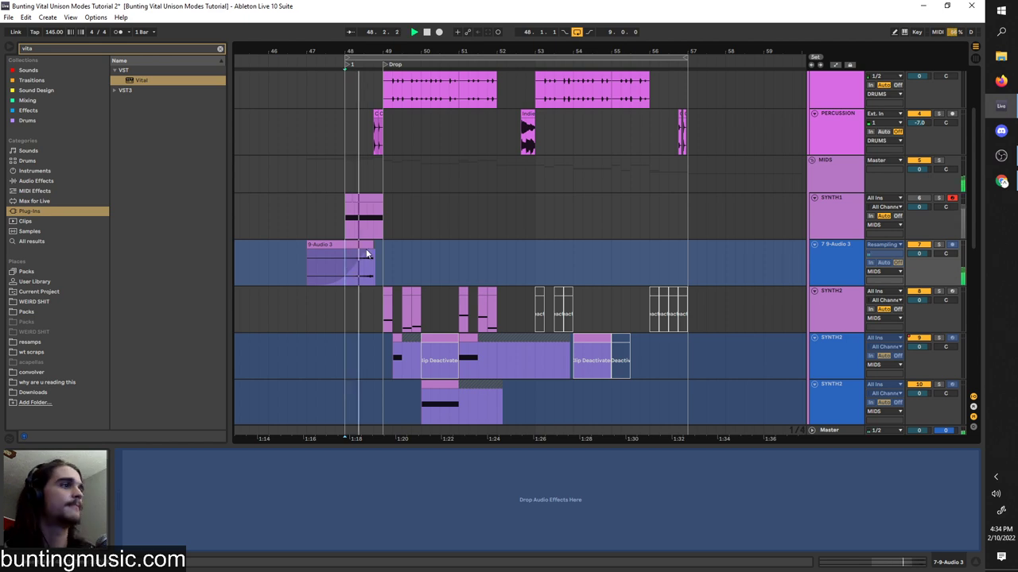
scroll(510, 210, down, 2)
click(827, 294)
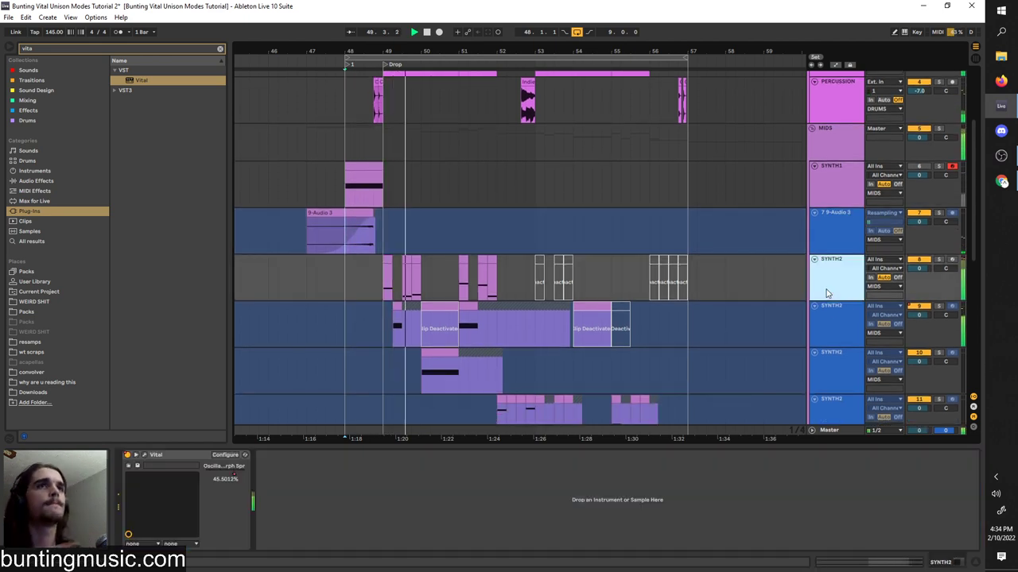
scroll(827, 296, down, 1)
click(817, 303)
scroll(817, 303, down, 2)
click(813, 303)
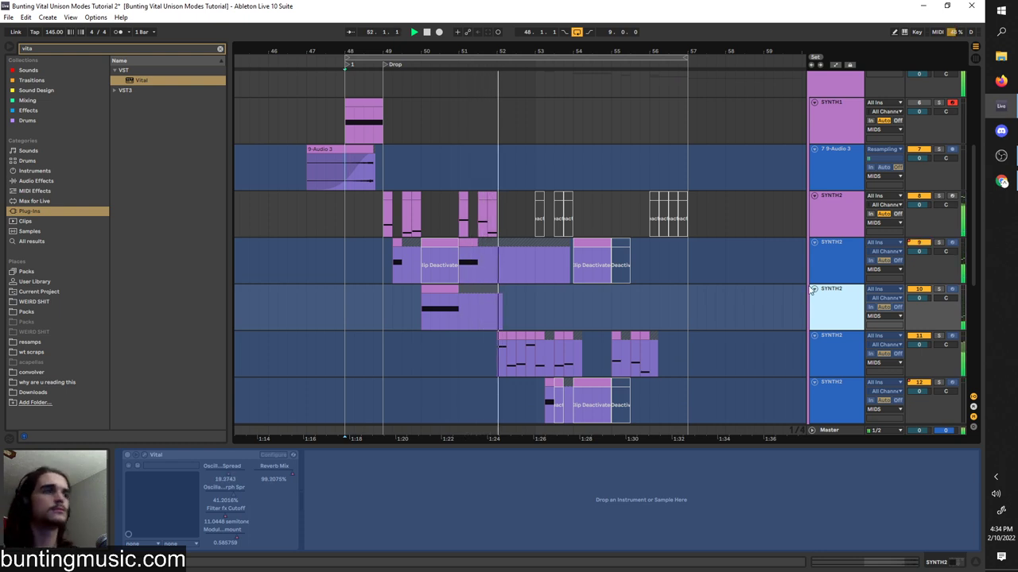
scroll(811, 318, down, 1)
click(813, 349)
scroll(827, 342, down, 2)
click(838, 337)
scroll(837, 337, down, 1)
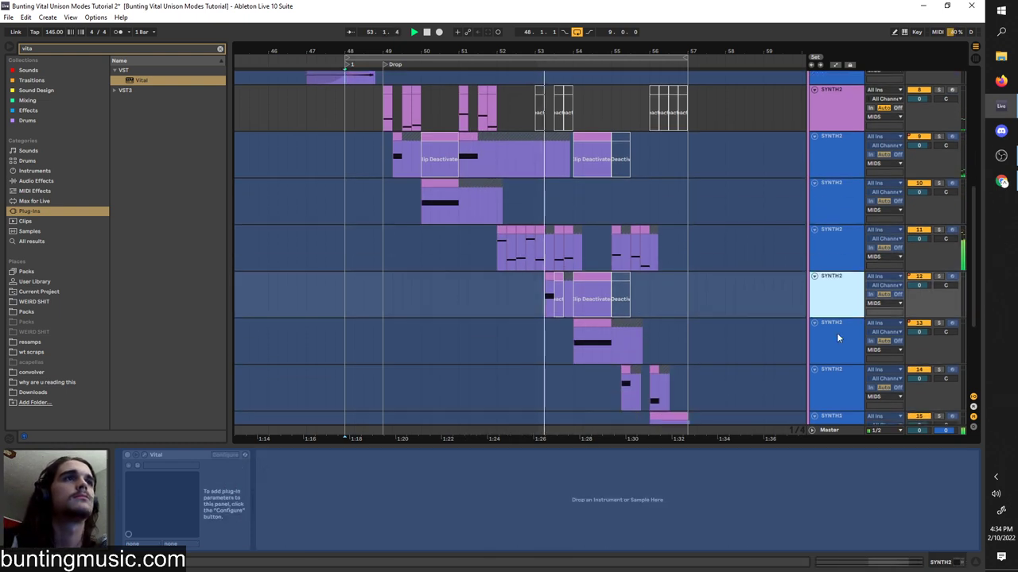
click(837, 334)
scroll(703, 301, down, 1)
click(927, 337)
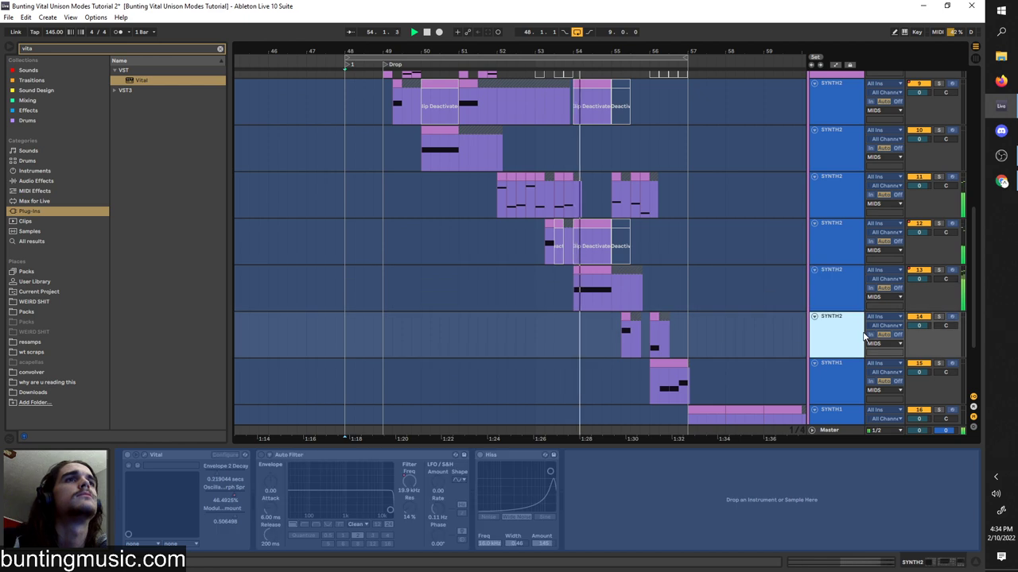
click(845, 377)
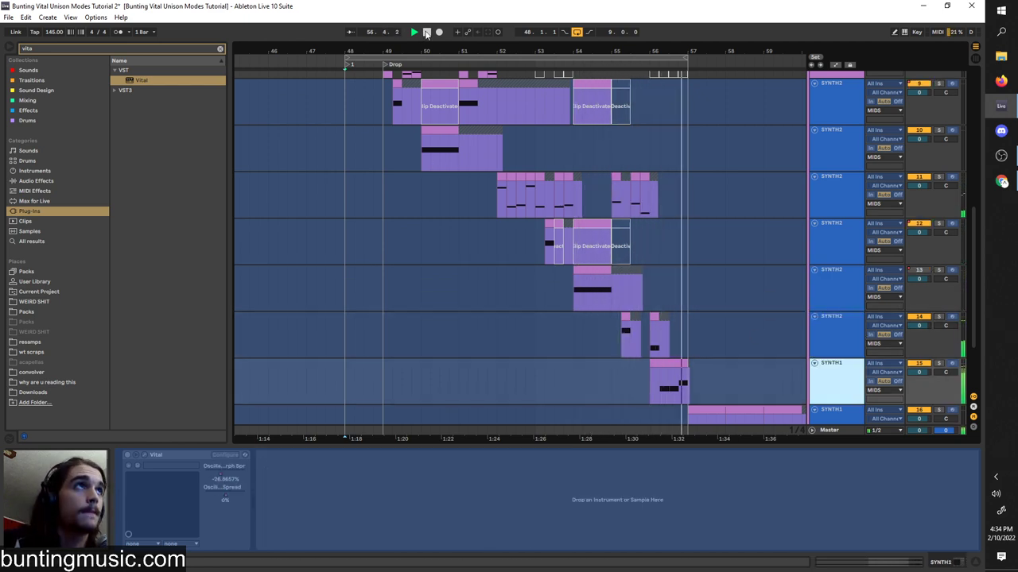
scroll(687, 366, down, 1)
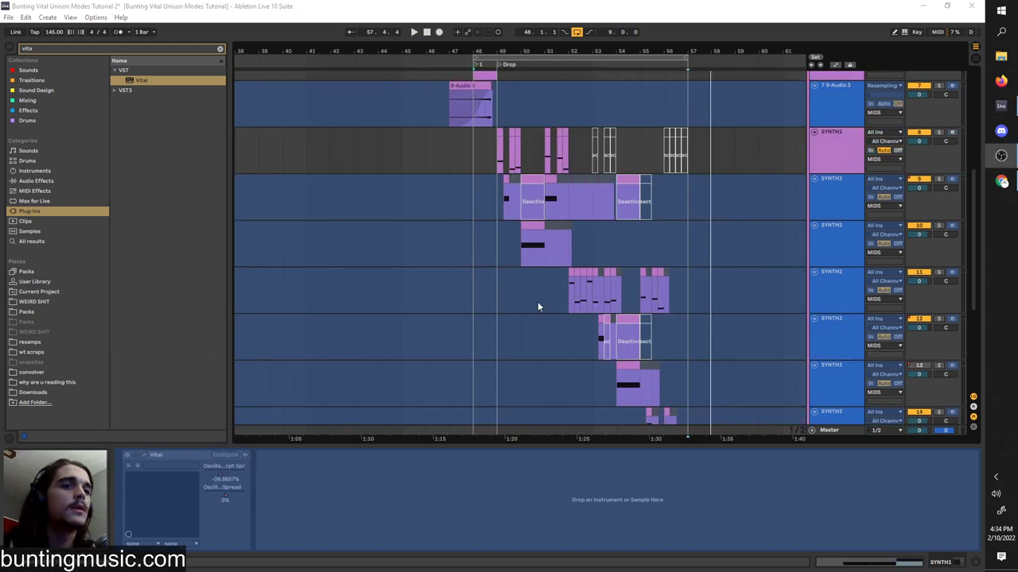
- Play the first SYNTH2 clip from the start of the drop at bar 49, and select the SYNTH2 track below it
scroll(537, 302, up, 2)
click(500, 221)
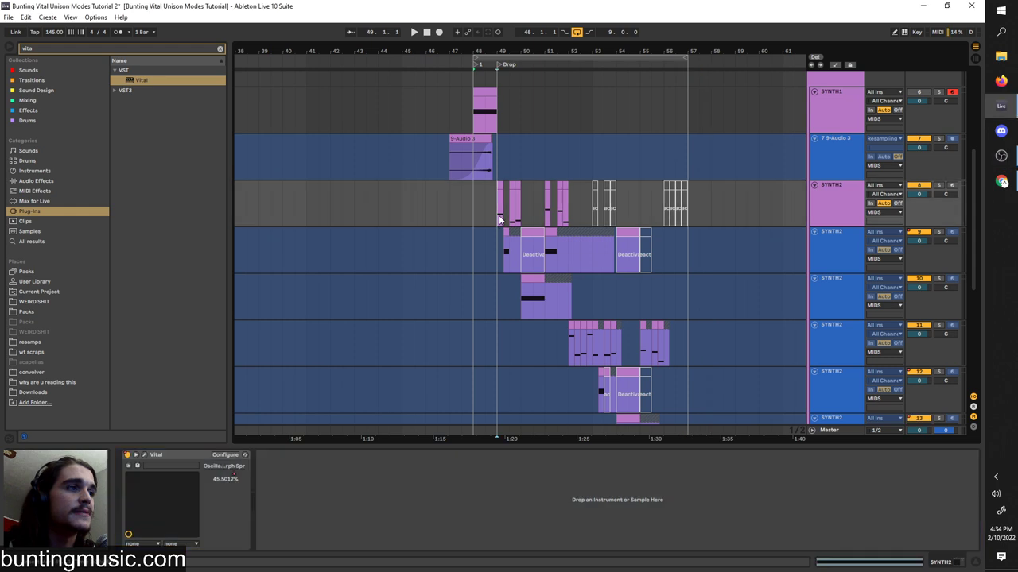
scroll(500, 218, right, 2)
key(space)
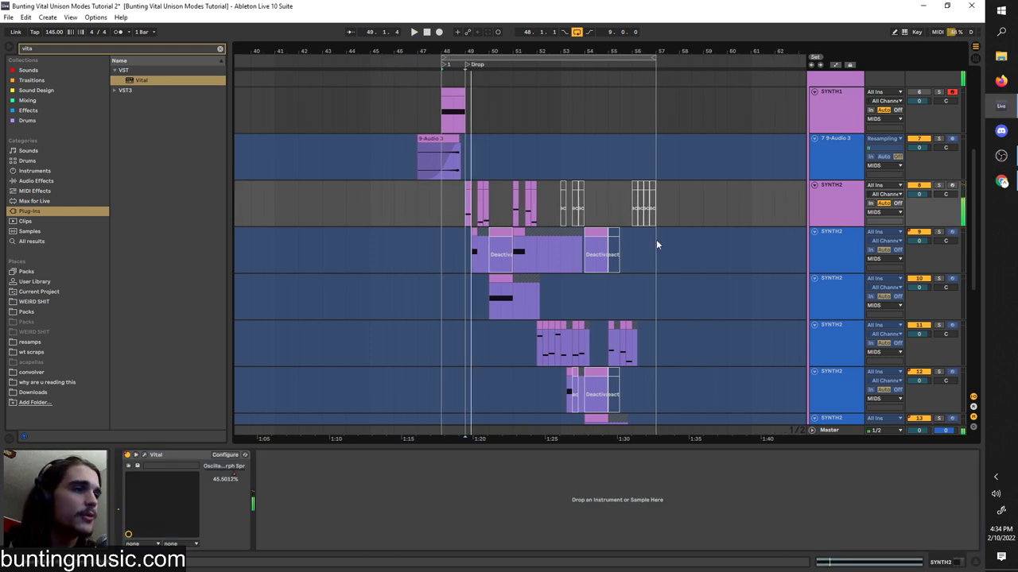
click(843, 257)
scroll(620, 256, right, 3)
scroll(619, 256, up, 3)
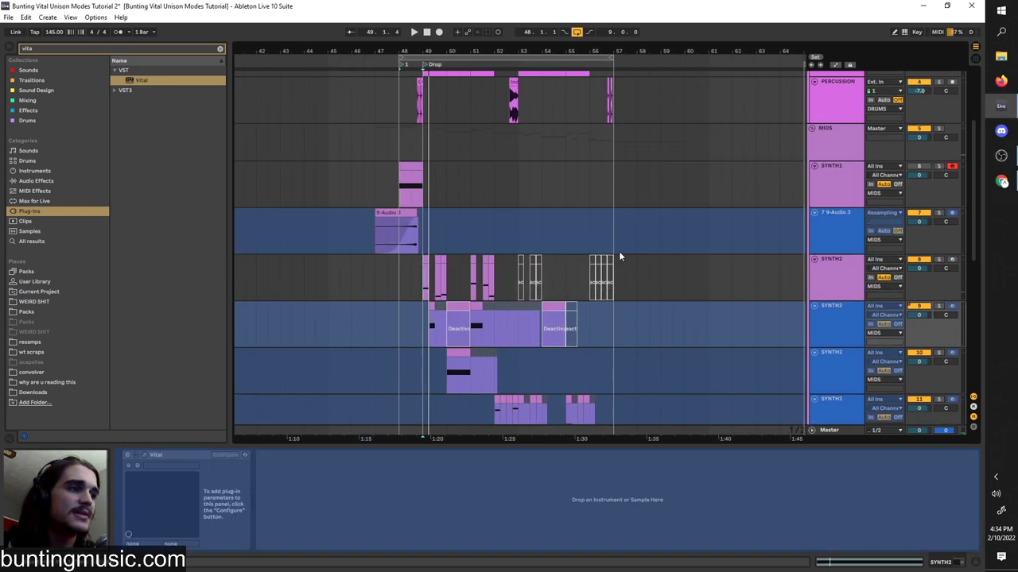
scroll(619, 252, down, 3)
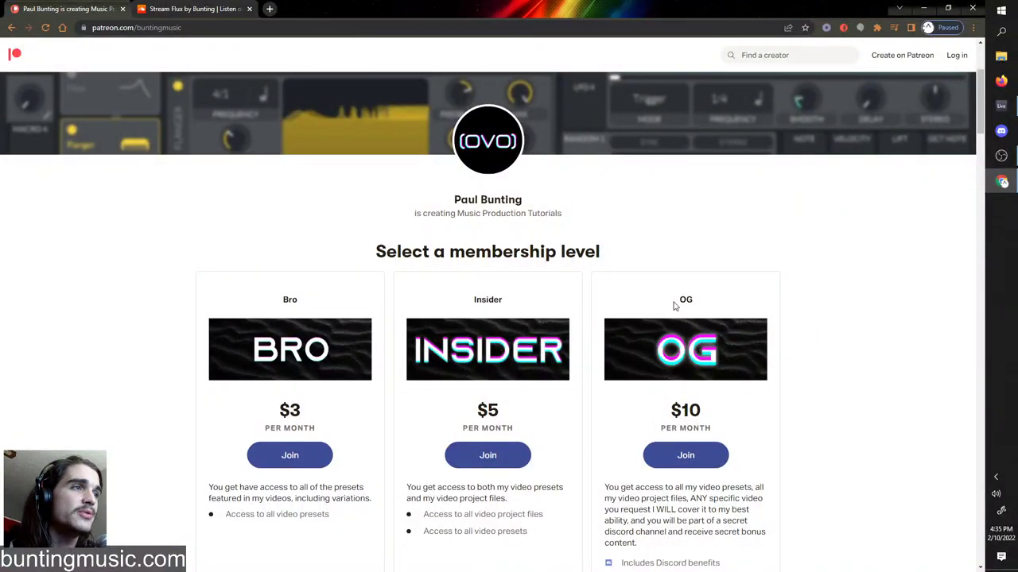
- Review the membership levels and their benefits on the creator's Patreon page in the browser
scroll(673, 305, down, 10)
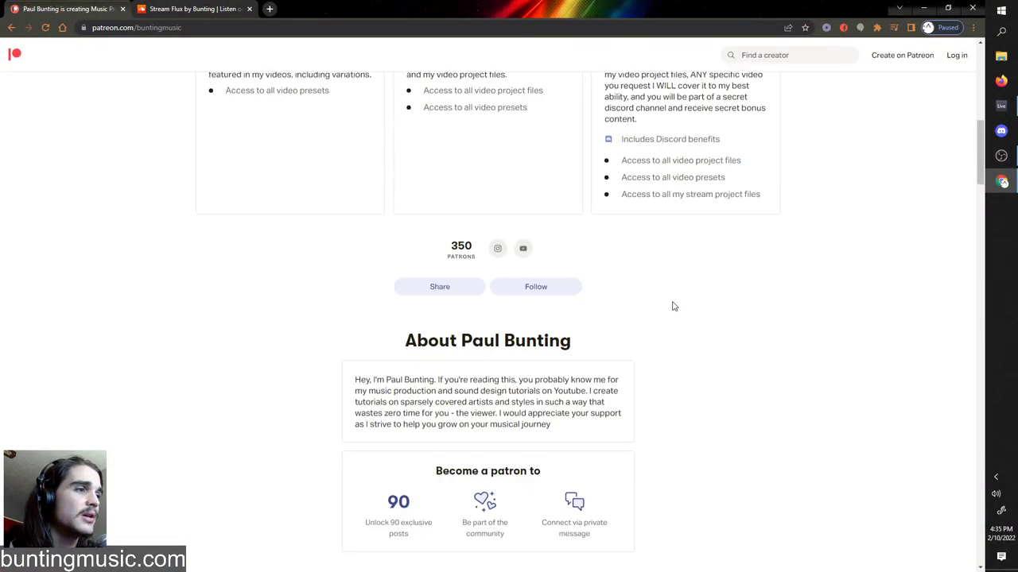
scroll(670, 302, up, 10)
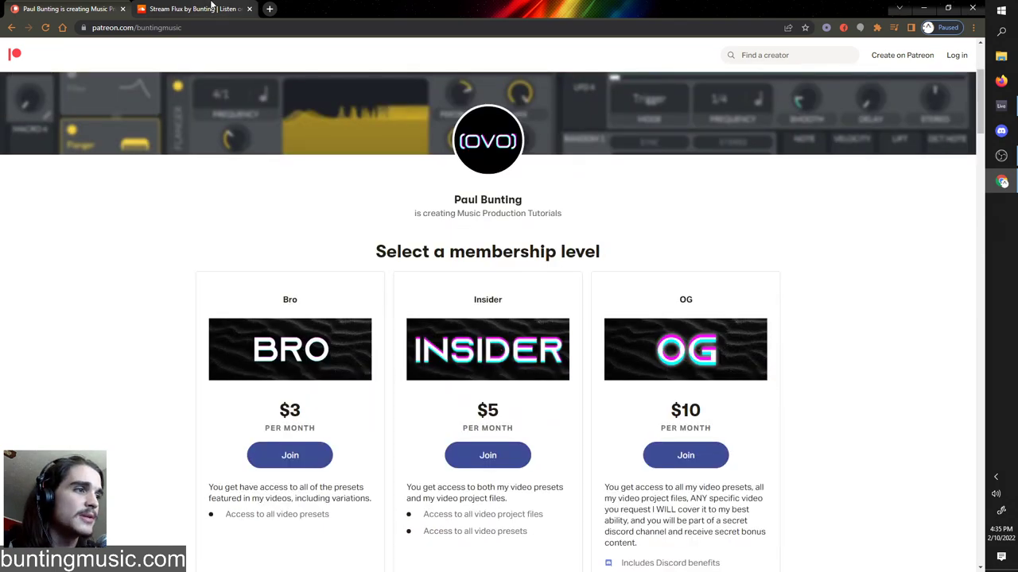
- Play and pause the track Flux on SoundCloud, and close the browser to return to Ableton Live
click(212, 8)
click(187, 97)
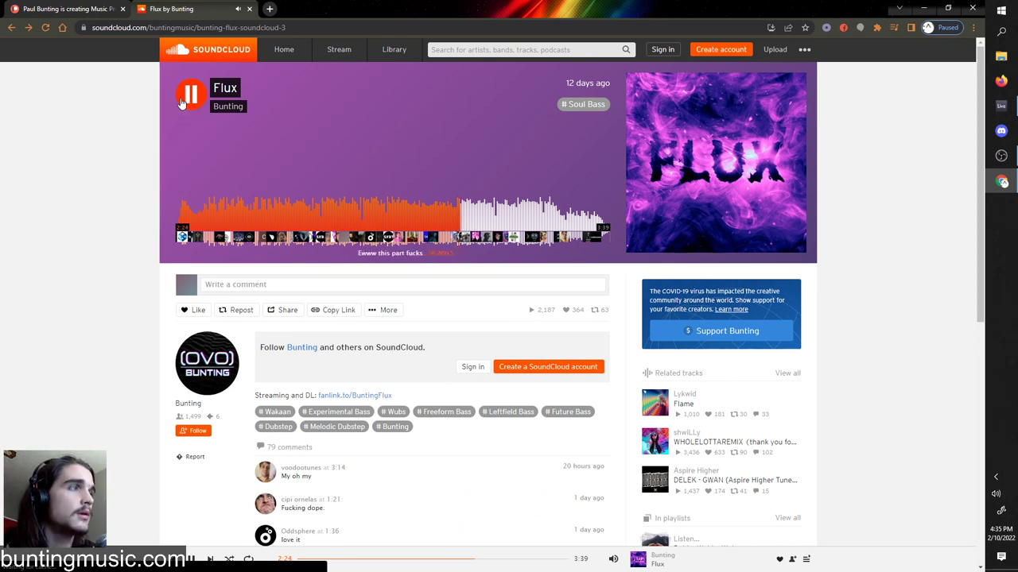
click(183, 102)
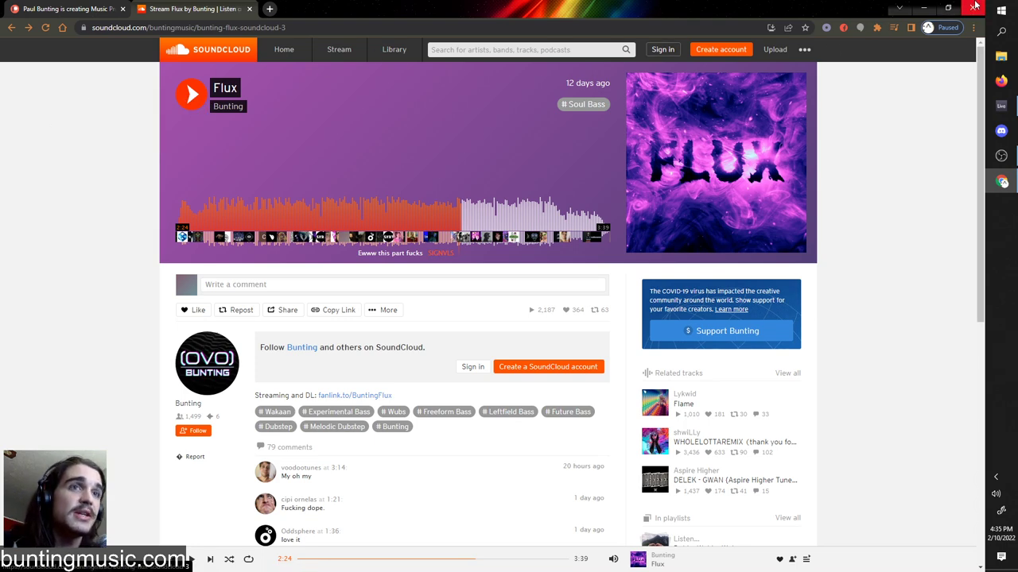
click(975, 6)
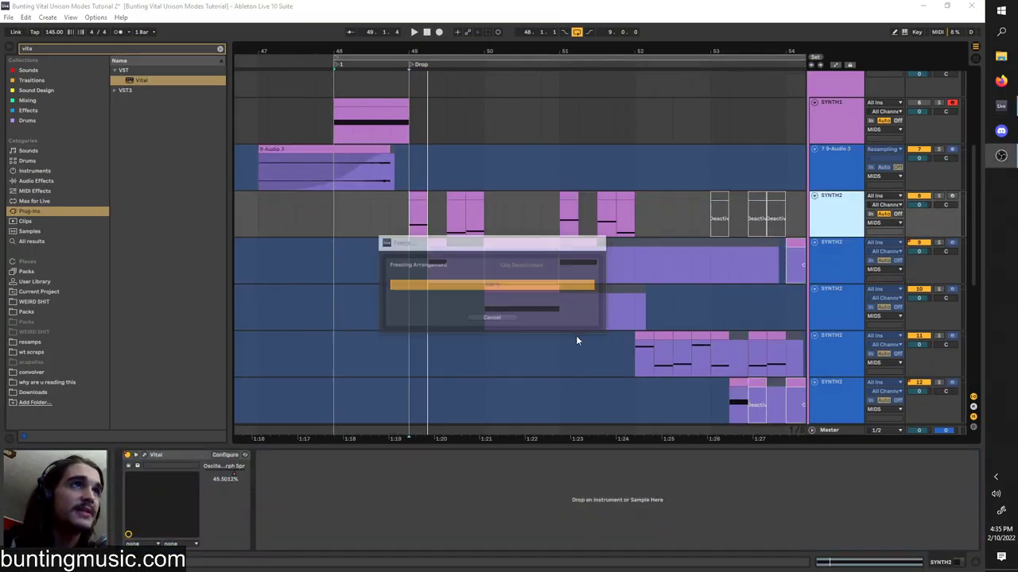
- Select the SYNTH1 track and open its Vital plug-in window
scroll(841, 163, up, 1)
click(839, 135)
click(129, 474)
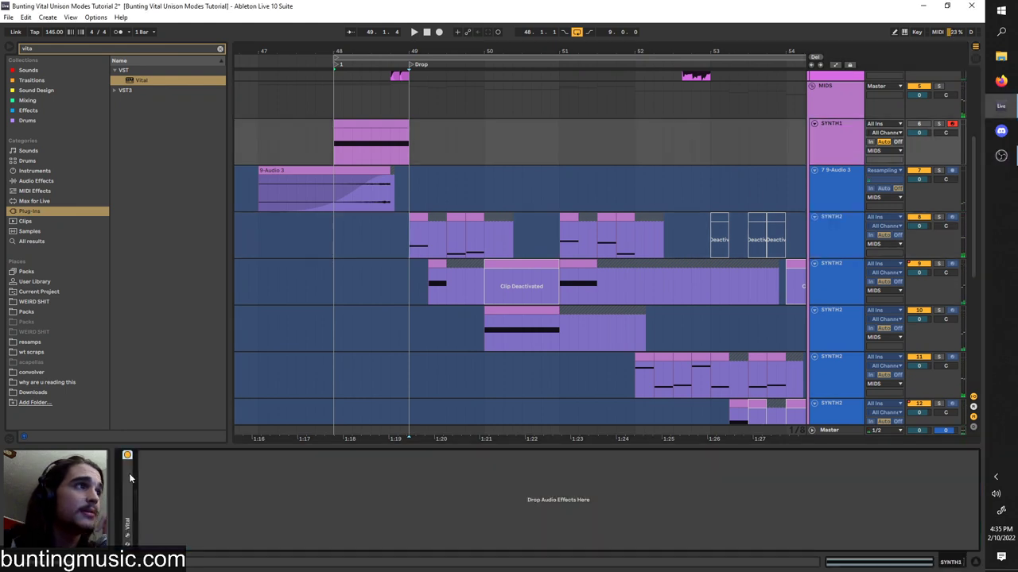
double_click(130, 478)
click(144, 455)
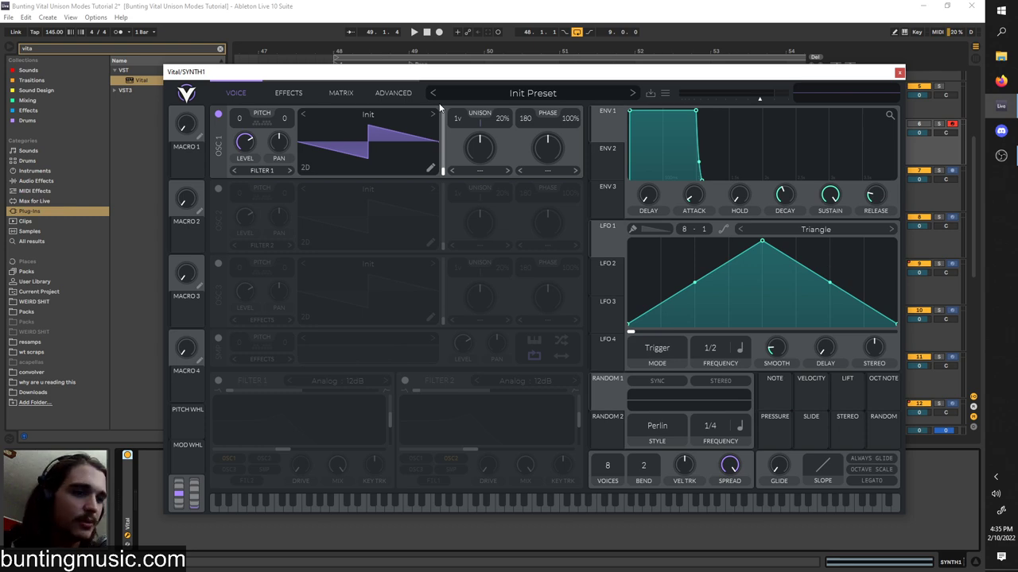
- Solo the SYNTH1 track and play its clip from bar 48, moving the Vital window aside while doing so
drag(451, 77, 431, 165)
click(338, 138)
key(space)
key(s)
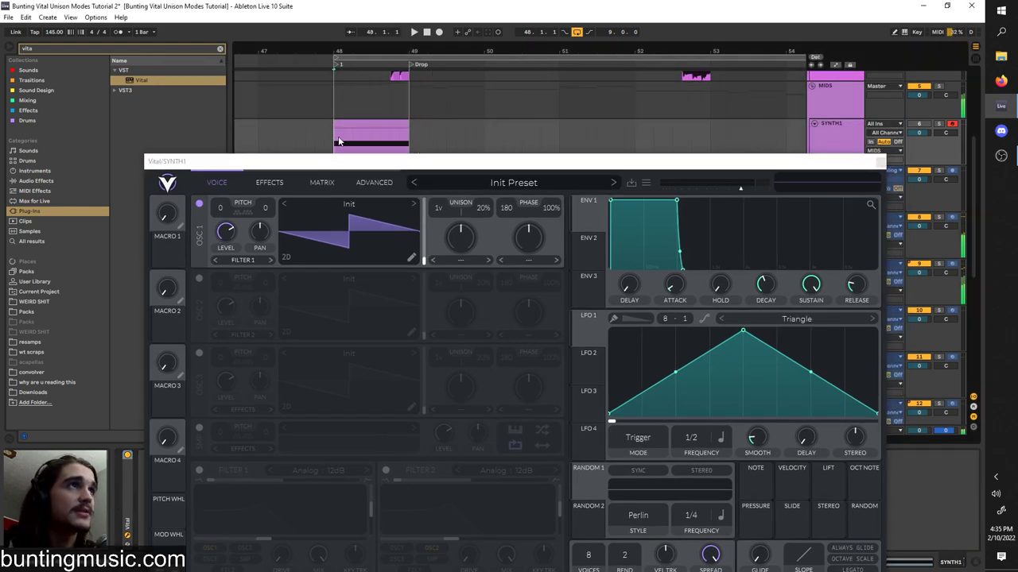
key(space)
key(space)
drag(367, 161, 361, 66)
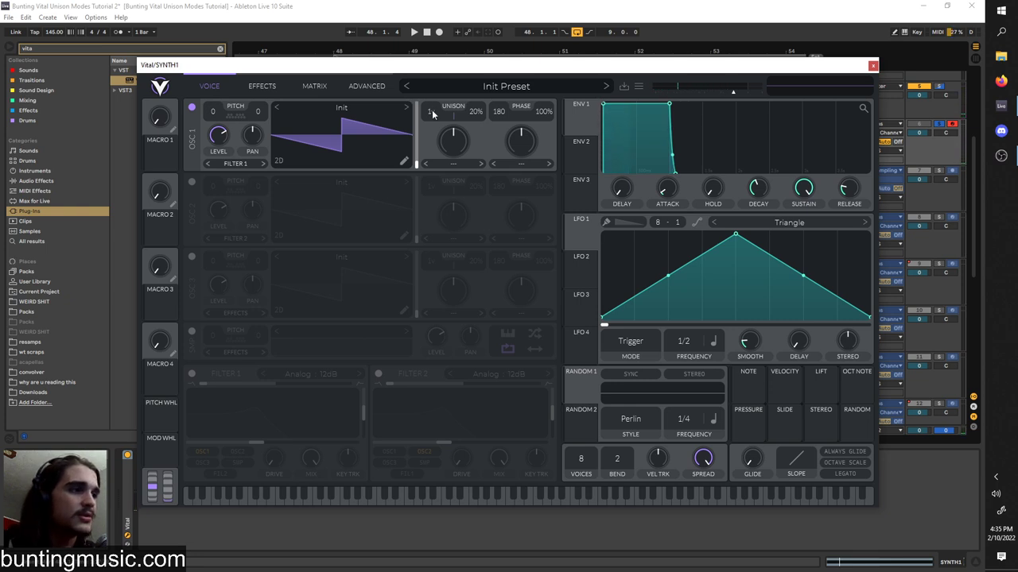
- Raise oscillator 1's unison voices, bring them back to 1, and audition the single-voice sound
drag(432, 112, 438, 55)
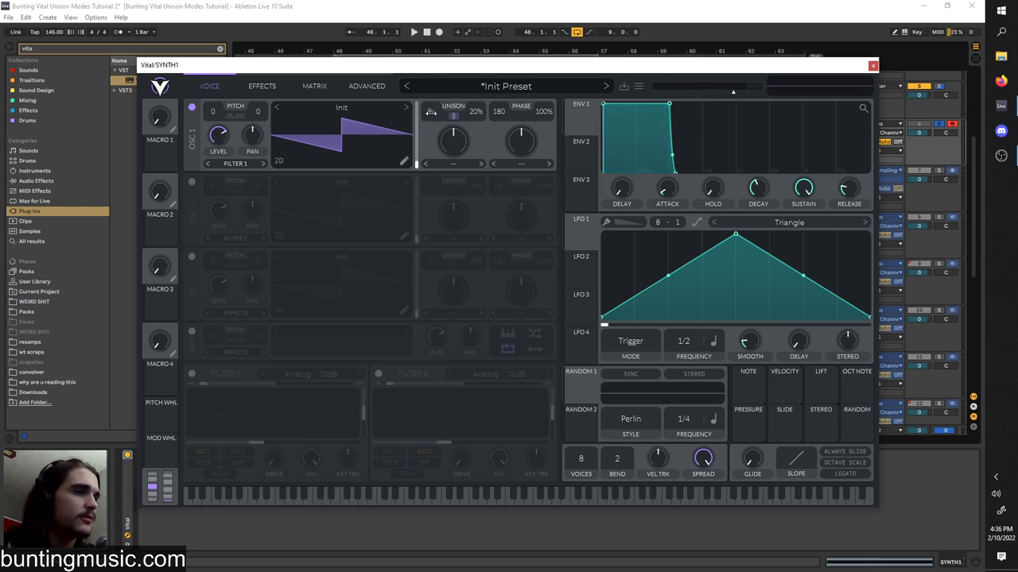
drag(421, 152, 422, 158)
key(space)
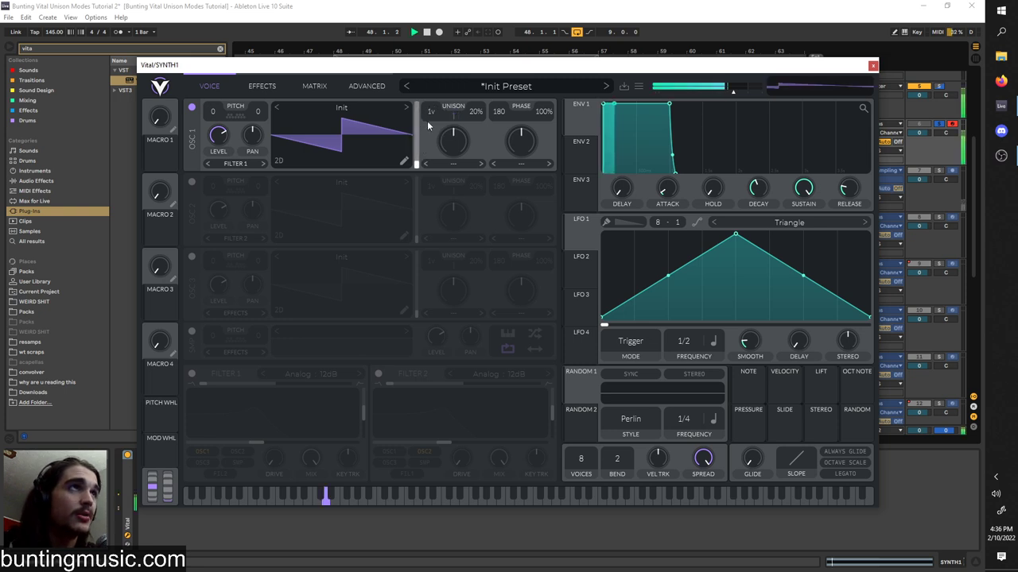
key(space)
- Set oscillator 1's unison voices to 4, audition the sound, and raise the voices to 16
drag(431, 112, 432, 104)
key(space)
key(space)
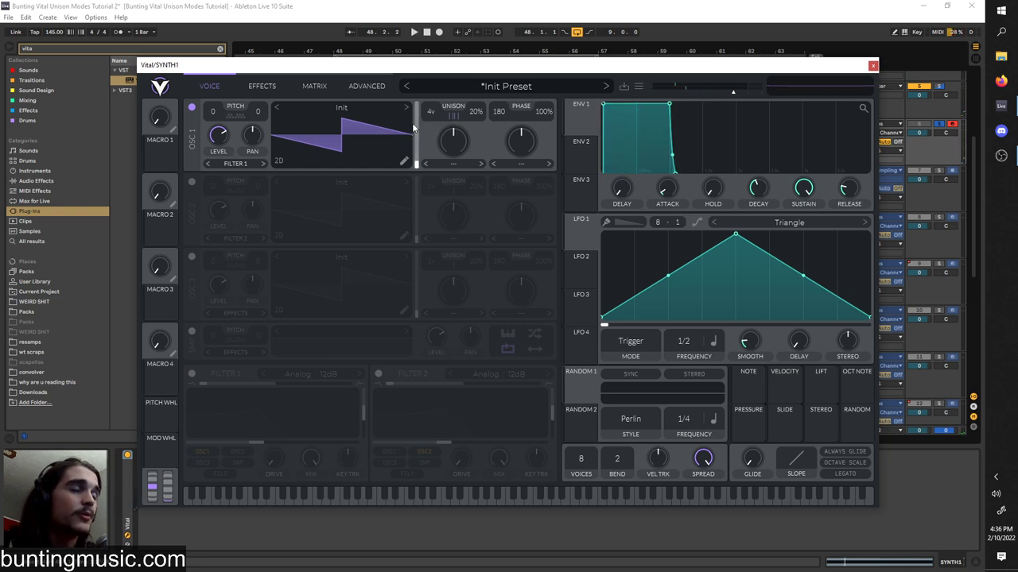
scroll(431, 112, up, 6)
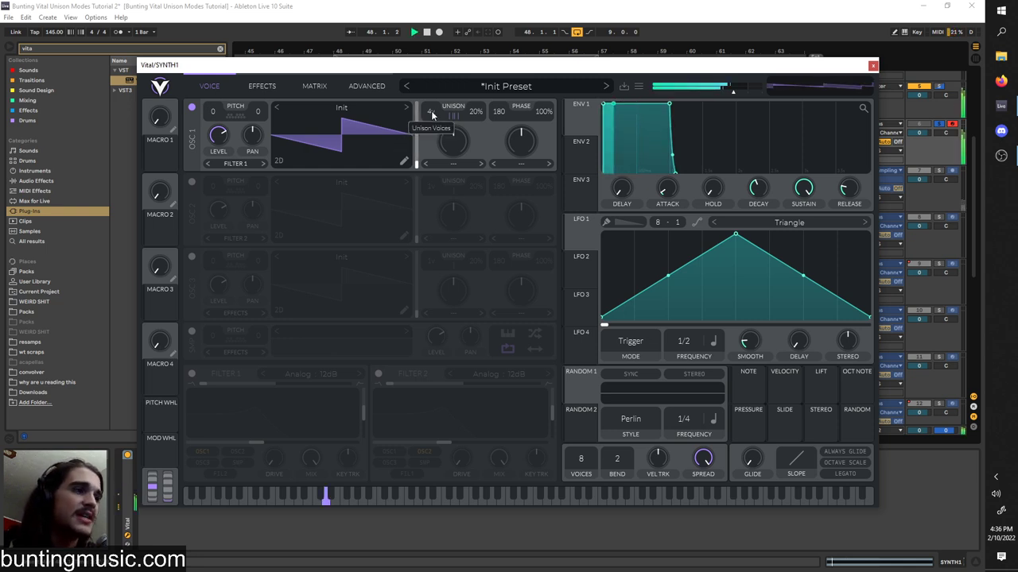
scroll(433, 113, up, 6)
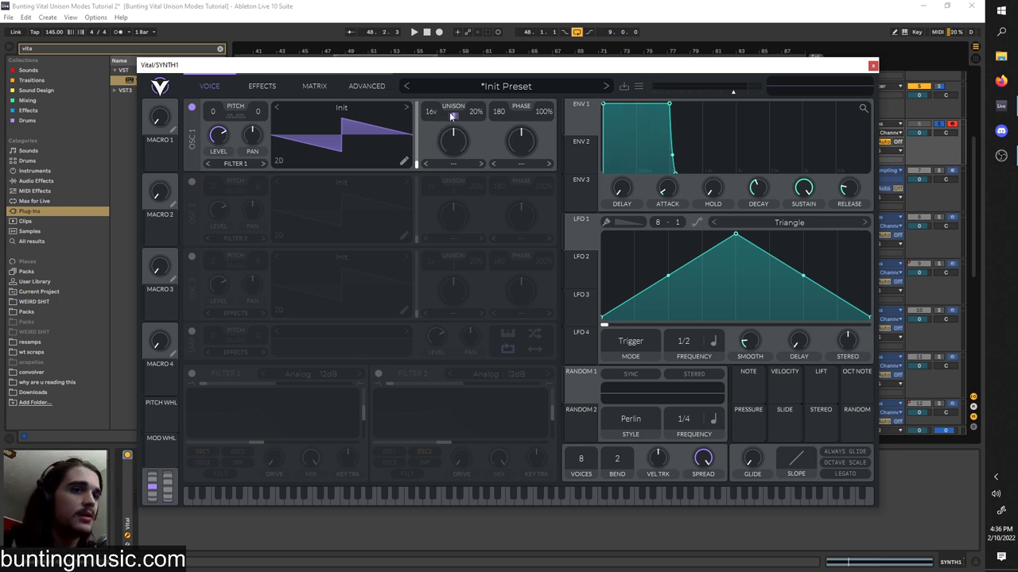
- Set oscillator 1's unison to 5 voices with 0% detune and audition the sound
key(space)
drag(454, 116, 486, 86)
drag(478, 124, 474, 133)
key(space)
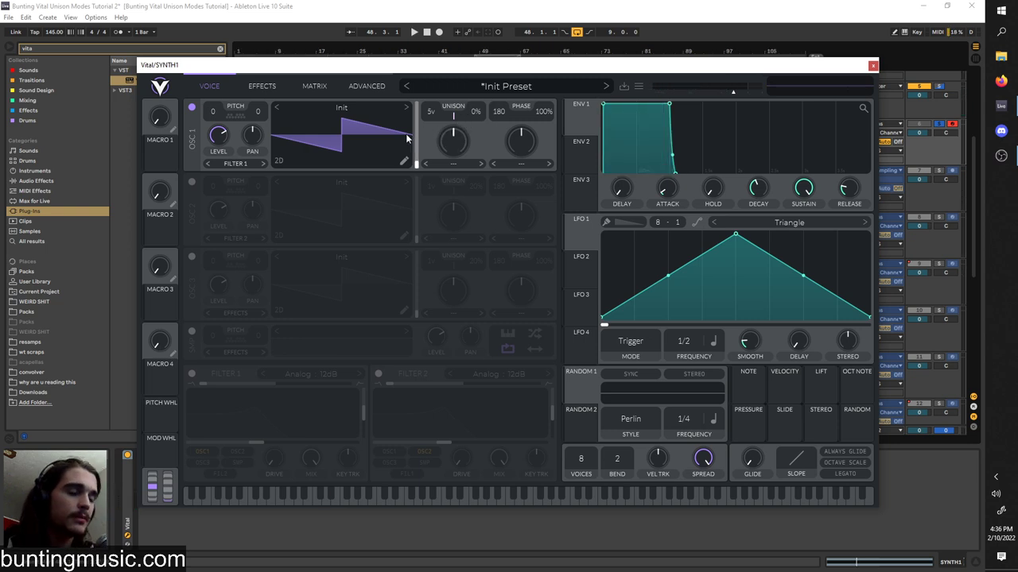
- Audition oscillator 1's unison stack set to Center Drop 12 and to Center Drop 24
click(367, 85)
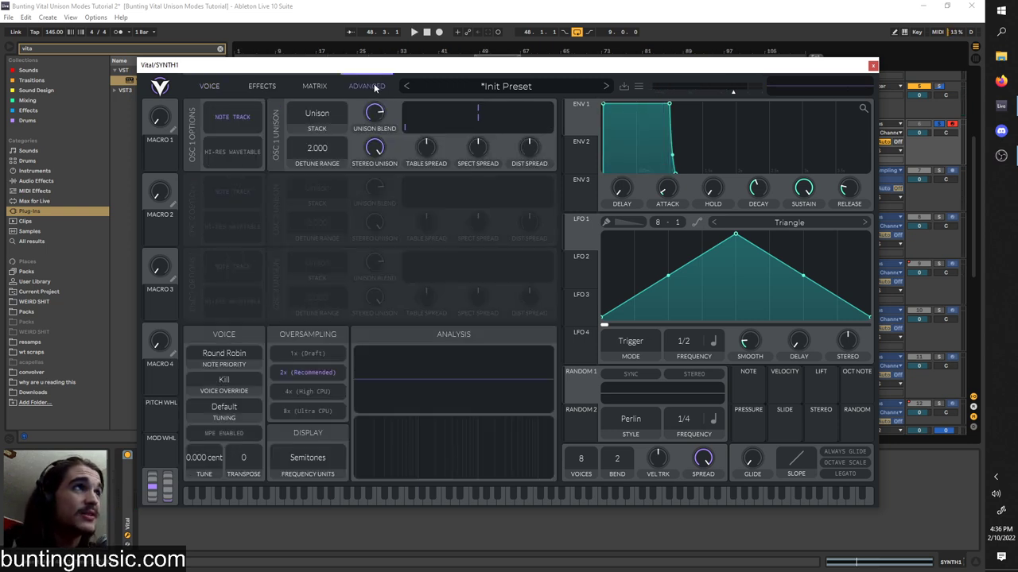
click(317, 115)
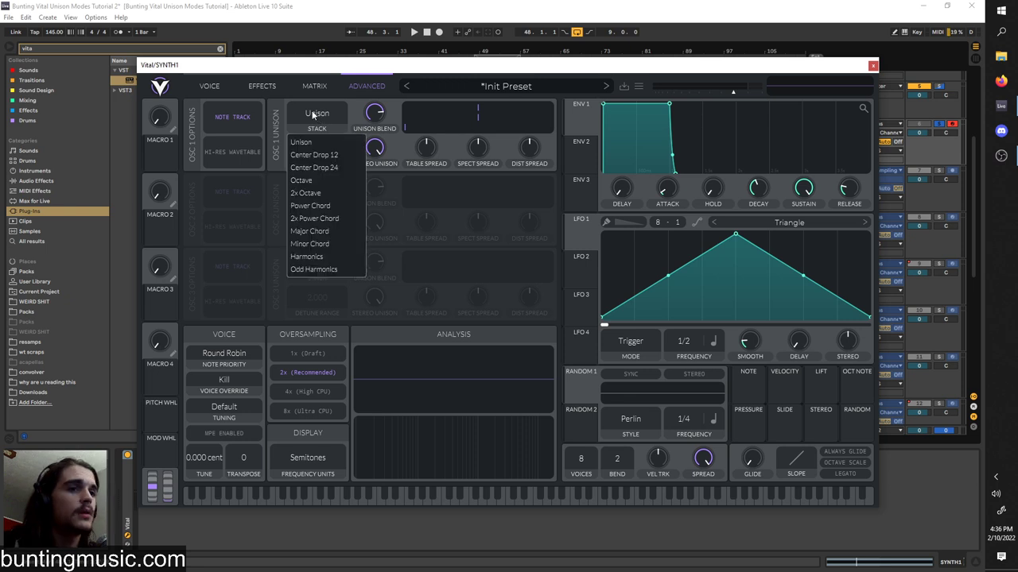
click(319, 156)
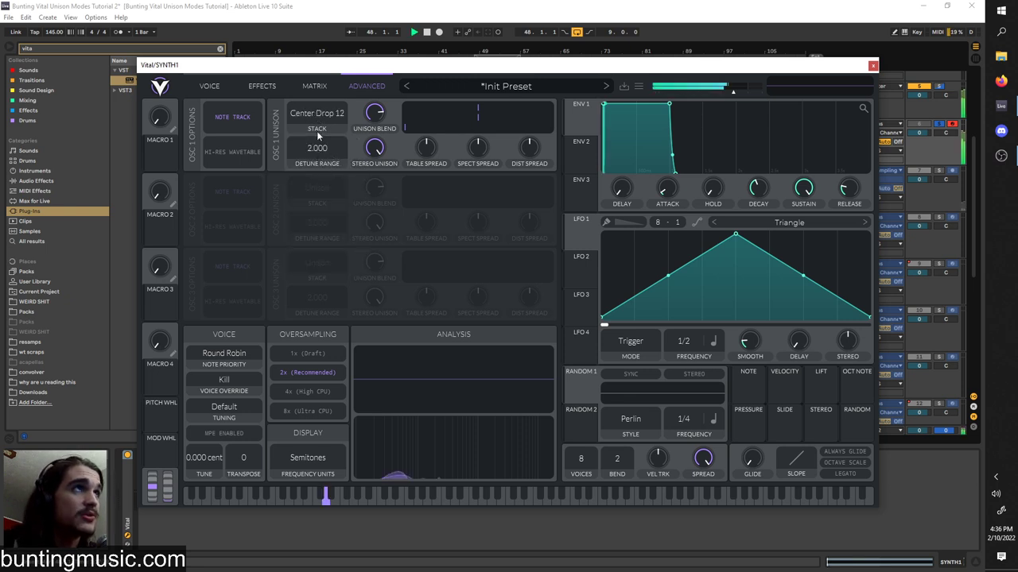
click(313, 113)
click(314, 168)
key(space)
- Try oscillator 1's unison stack on Octave and on 2x Octave
click(311, 115)
click(310, 186)
click(313, 114)
click(312, 193)
click(313, 114)
click(313, 195)
- Set oscillator 1's transpose to 24 and its unison stack to Center Drop 12
click(209, 86)
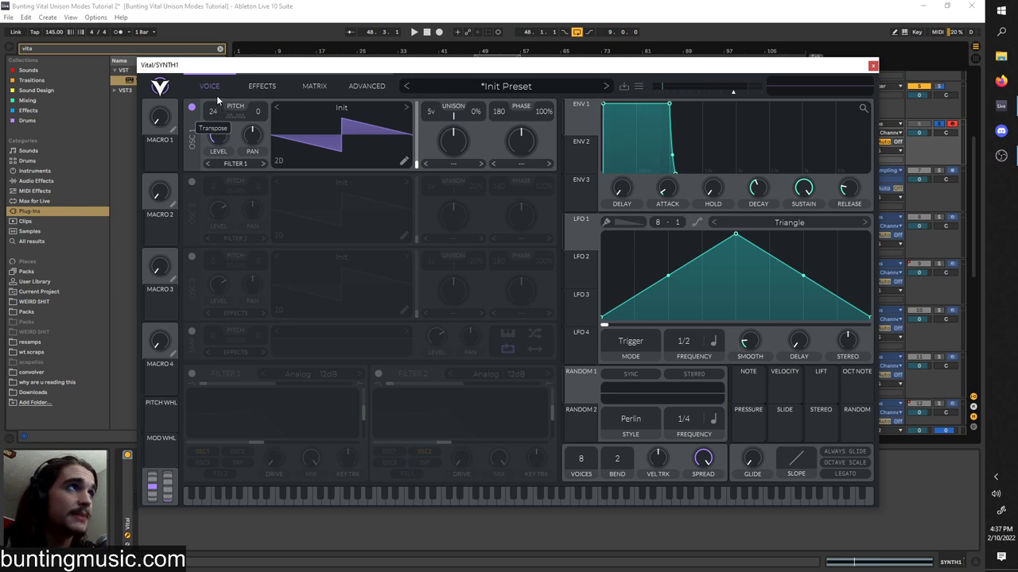
click(367, 85)
click(313, 114)
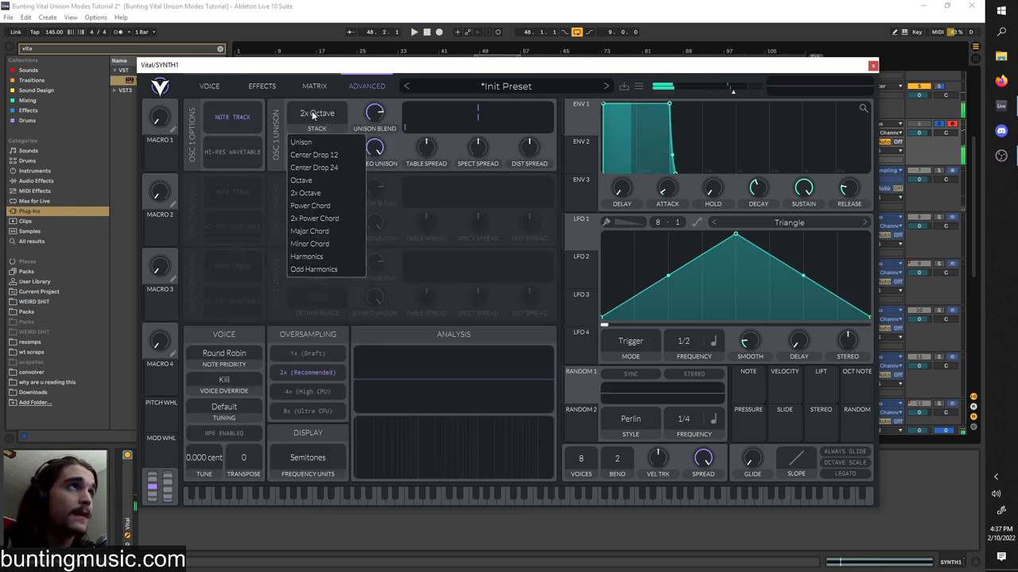
click(317, 154)
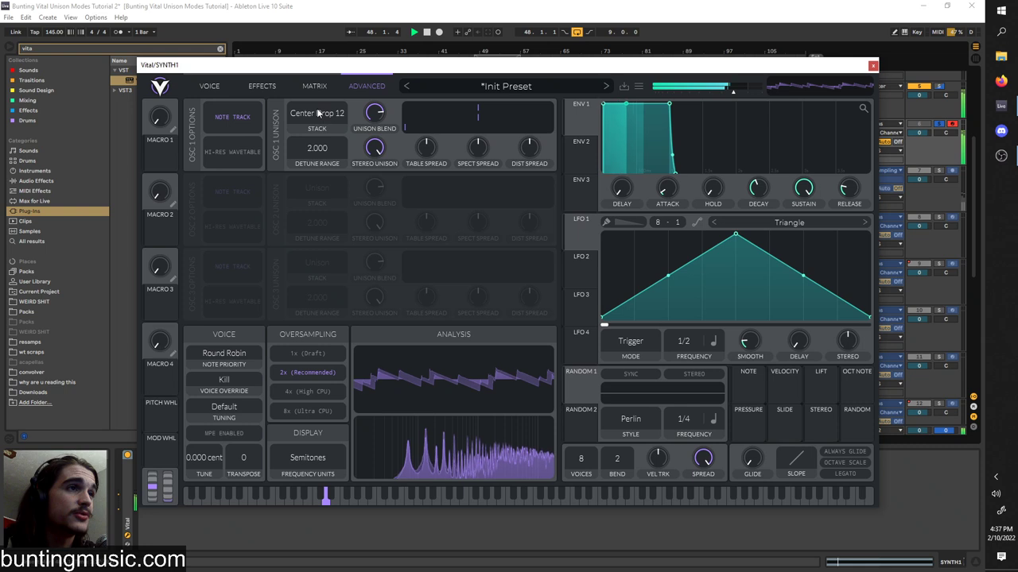
- Audition oscillator 1's unison stack on Unison, Center Drop 12 and Center Drop 24
click(316, 113)
click(302, 142)
click(317, 114)
click(320, 155)
click(316, 114)
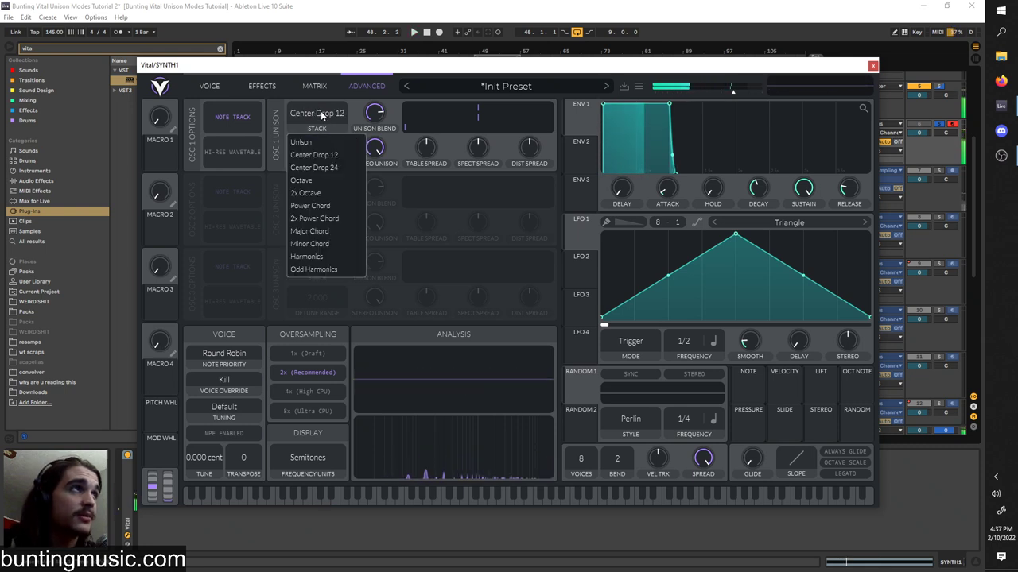
click(318, 167)
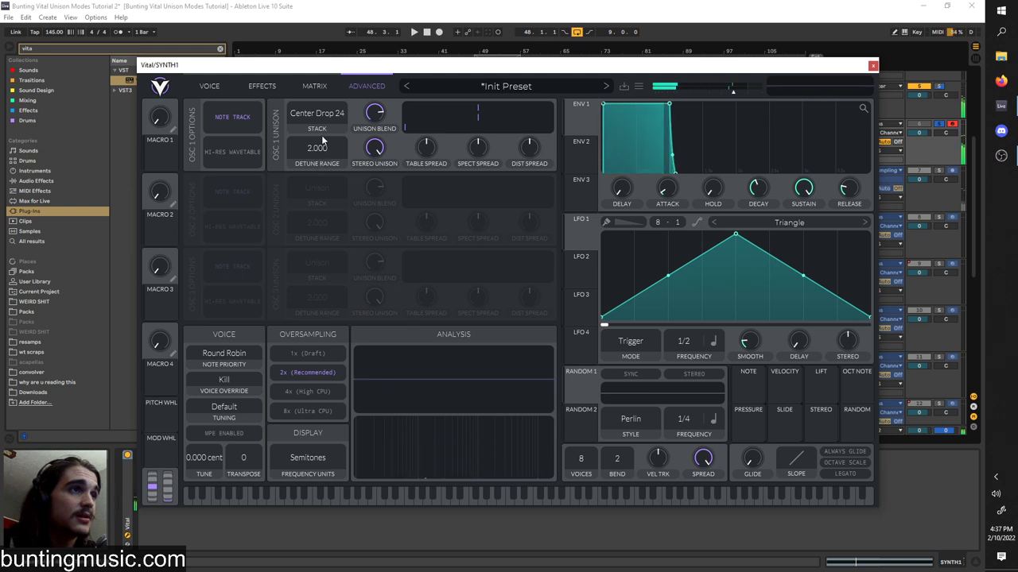
- Try oscillator 1's unison stack on Octave and 2x Octave while listening to the track
click(321, 114)
click(312, 179)
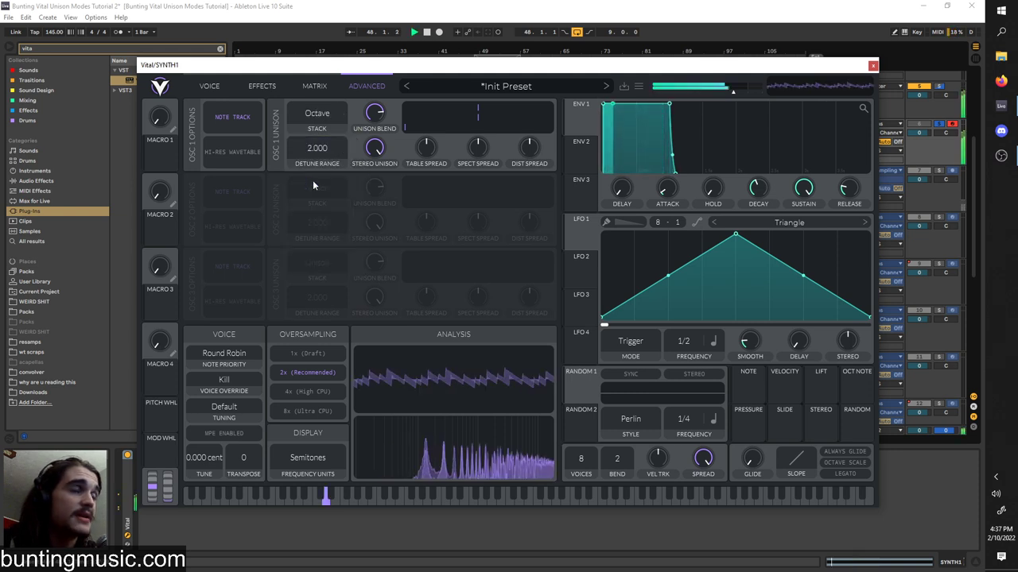
click(318, 113)
click(312, 189)
key(space)
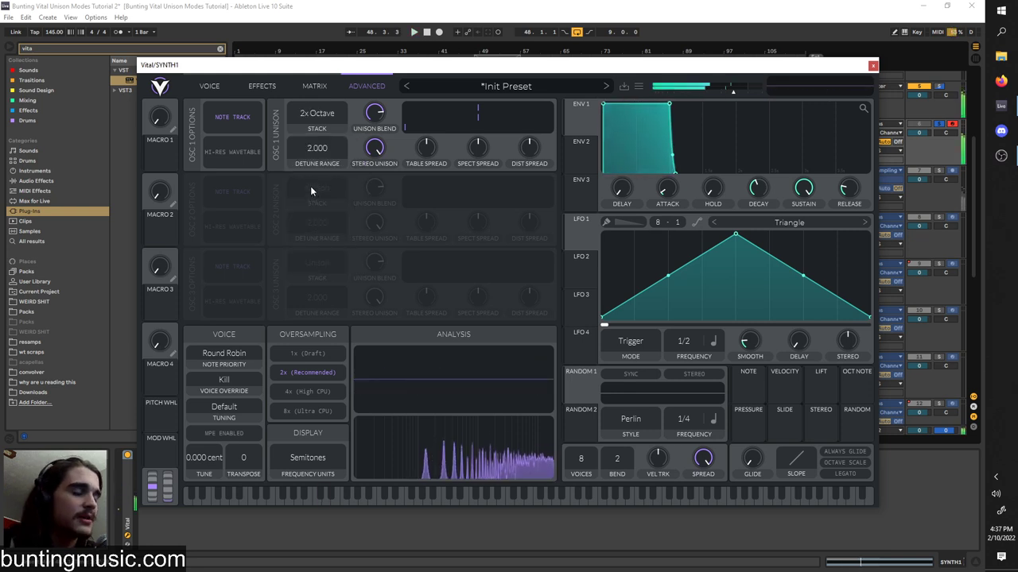
- Audition oscillator 1's unison stack on Power Chord and 2x Power Chord
click(317, 114)
click(308, 205)
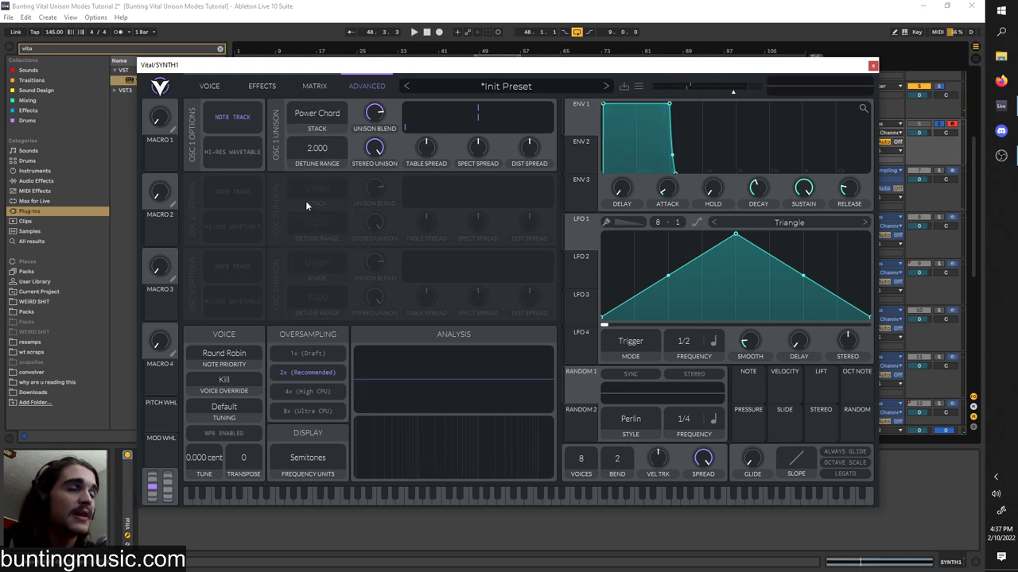
click(316, 114)
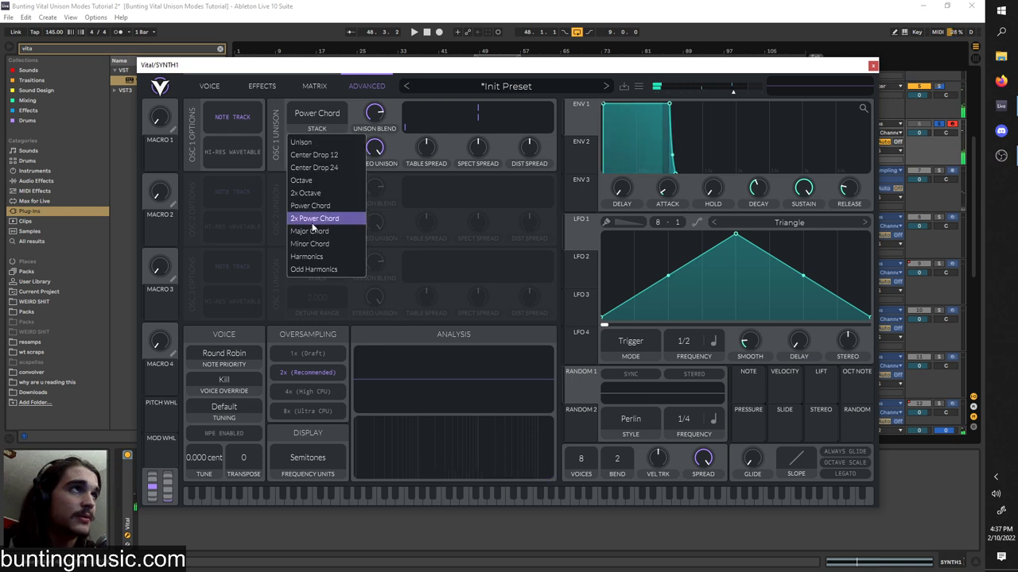
click(313, 219)
- Audition oscillator 1's unison stack on Major Chord and Minor Chord
click(322, 116)
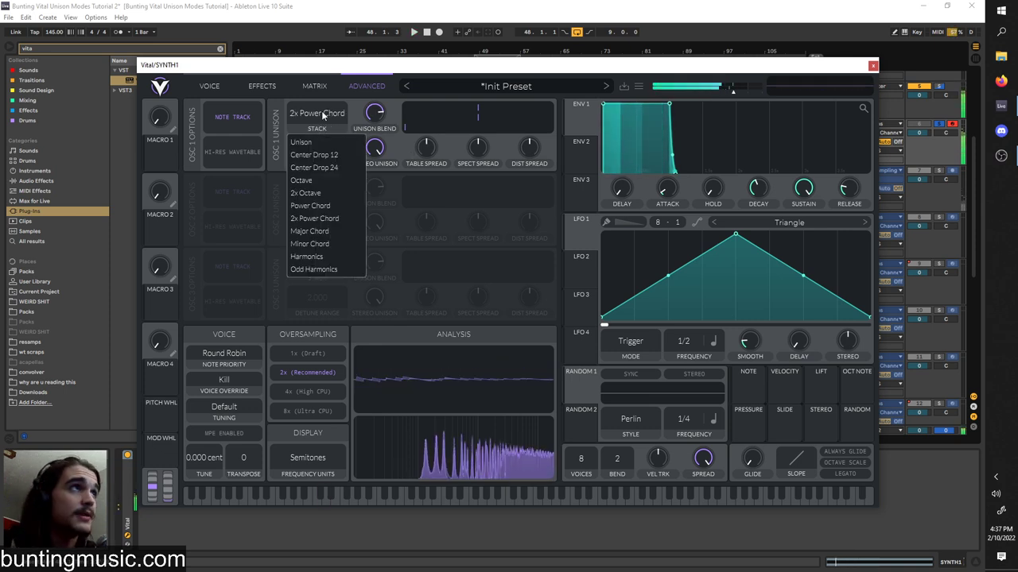
click(316, 231)
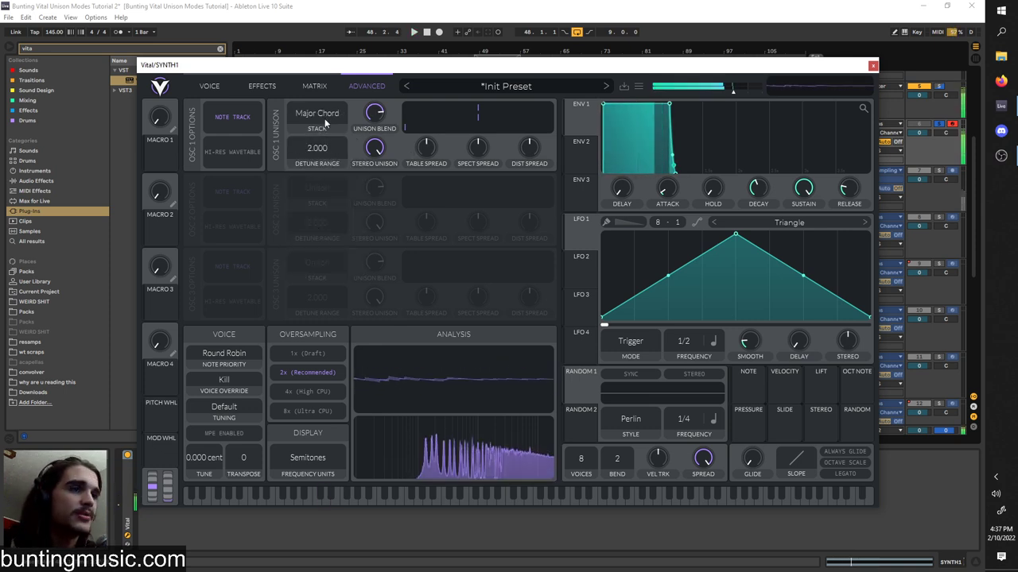
click(322, 115)
click(320, 243)
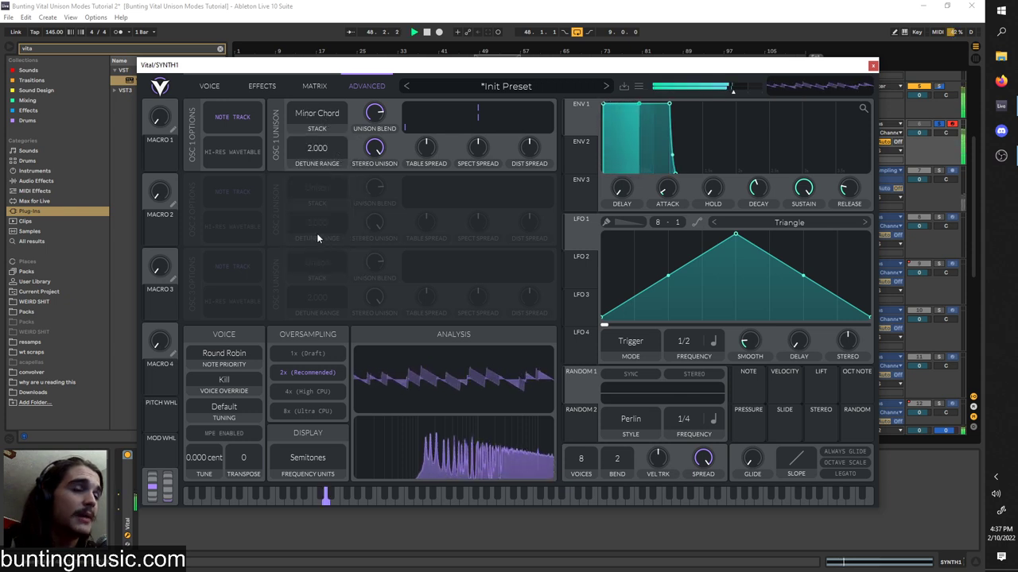
- Try the Harmonics unison stack on oscillator 1, and leave the stack set to Odd Harmonics
click(318, 113)
click(319, 263)
click(317, 113)
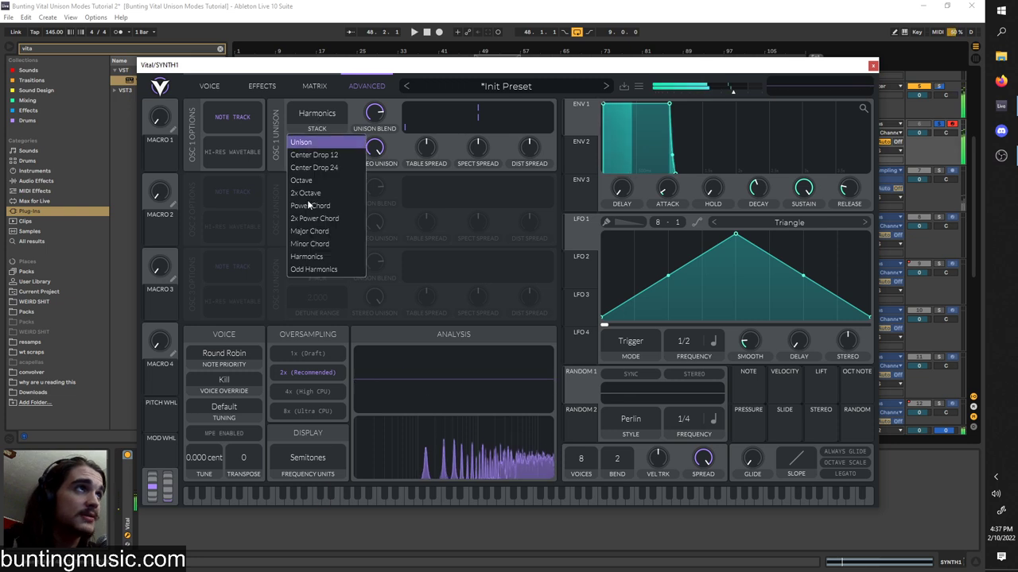
click(306, 273)
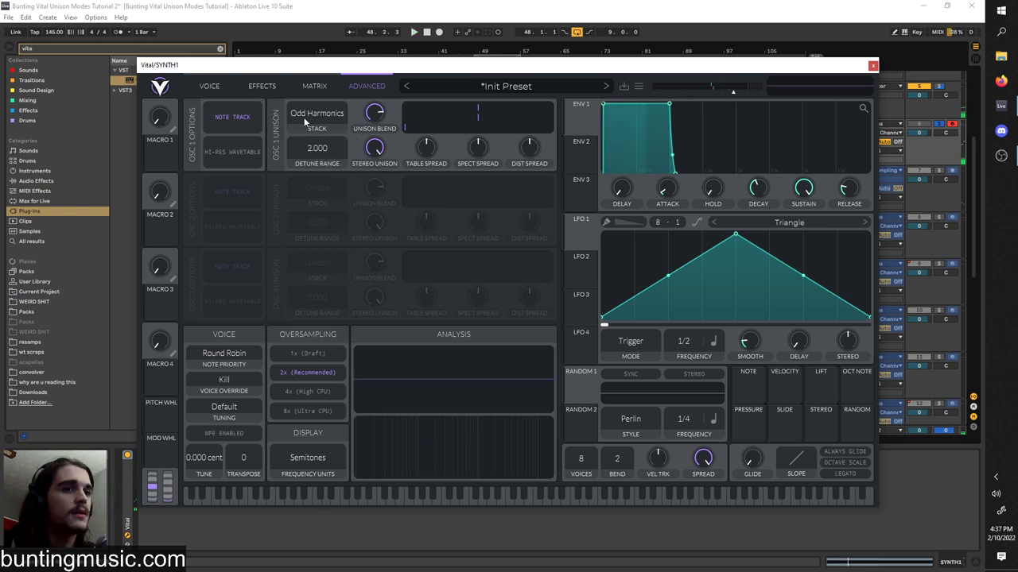
- Set oscillator 1's unison detune range to 0.000 and audition the sound
click(203, 88)
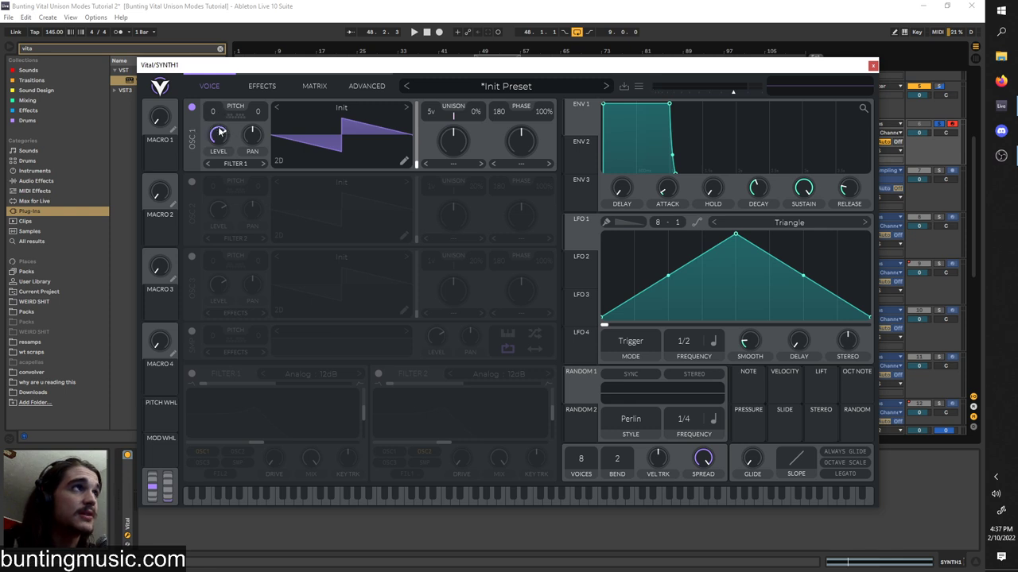
click(366, 86)
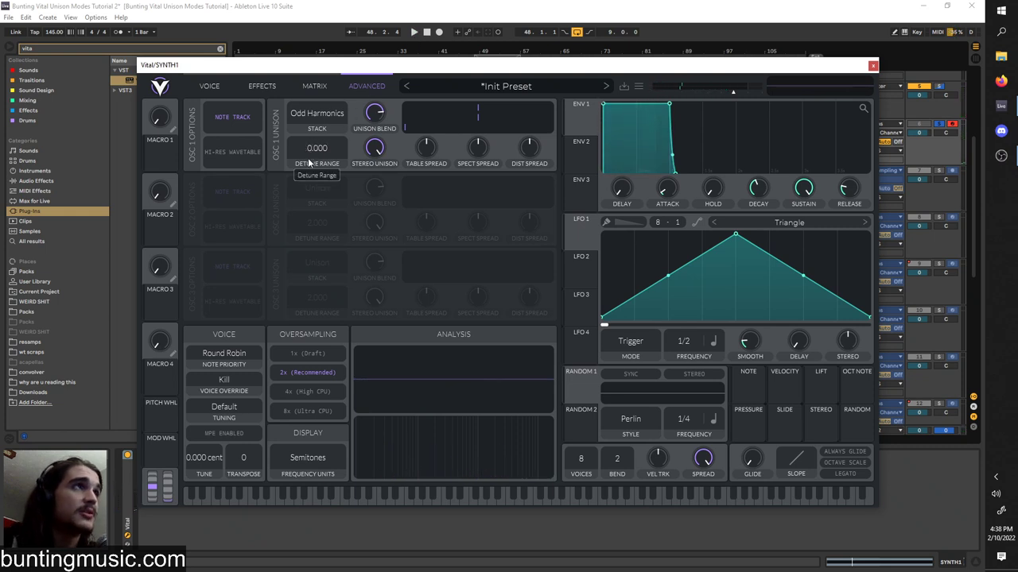
mouse_move(308, 163)
mouse_down()
mouse_move(315, 133)
mouse_move(304, 164)
mouse_up()
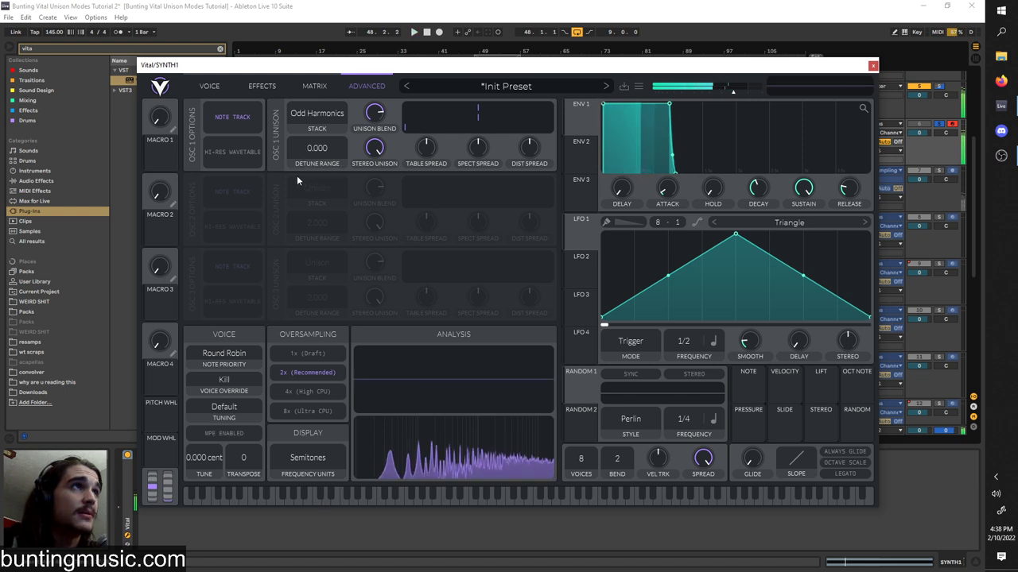
- Set oscillator 1's unison to 16 voices with 25% detune while auditioning the track
click(212, 87)
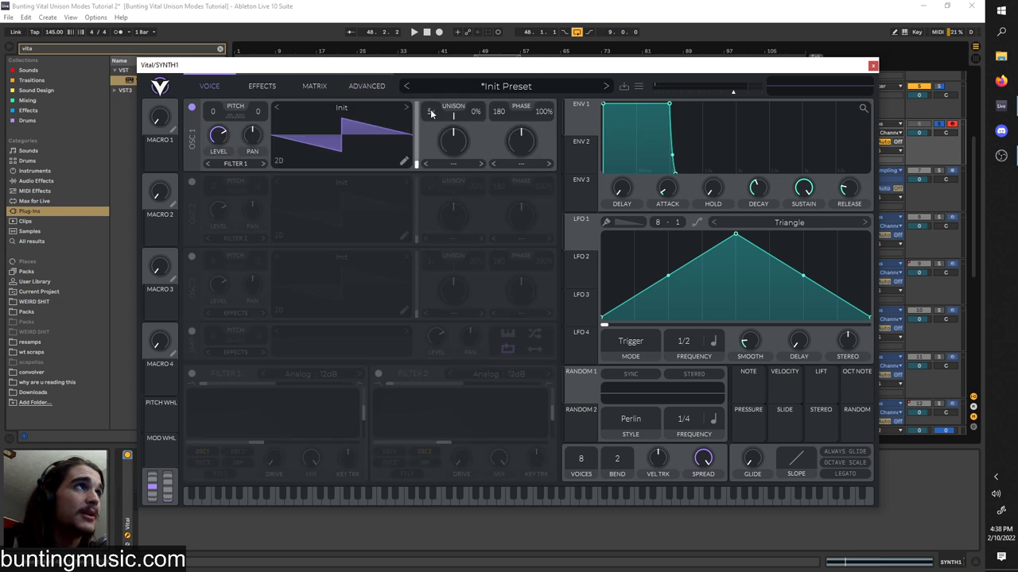
key(space)
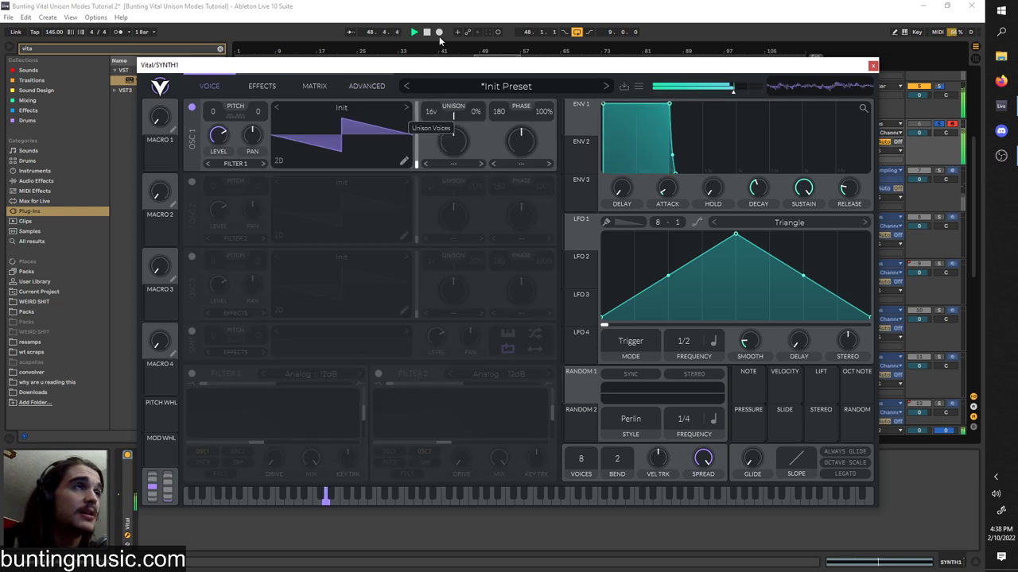
key(space)
key(space)
drag(476, 105, 474, 52)
key(space)
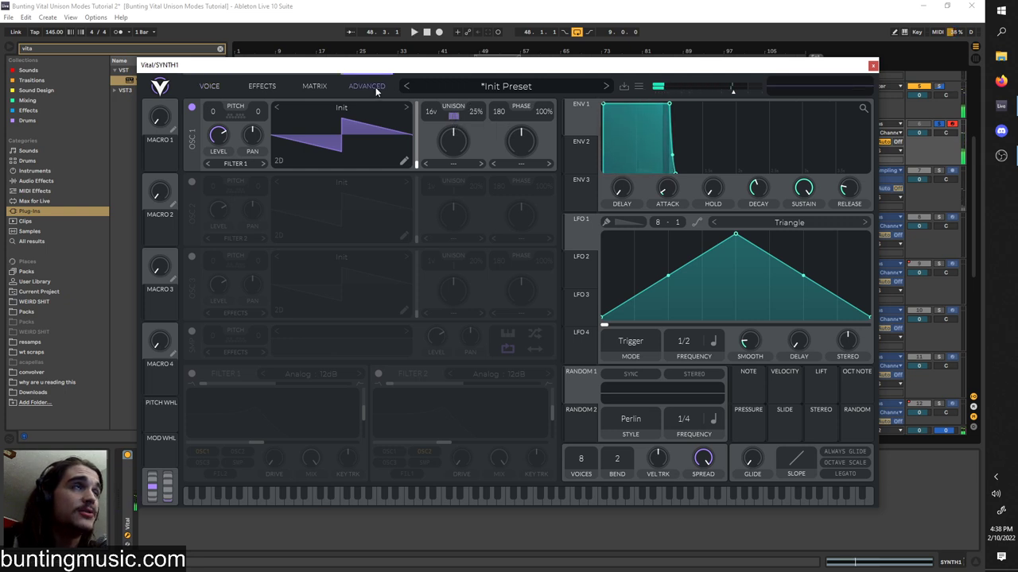
- Try different unison blend amounts on oscillator 1, including 32%, and reset the blend to its default
click(373, 86)
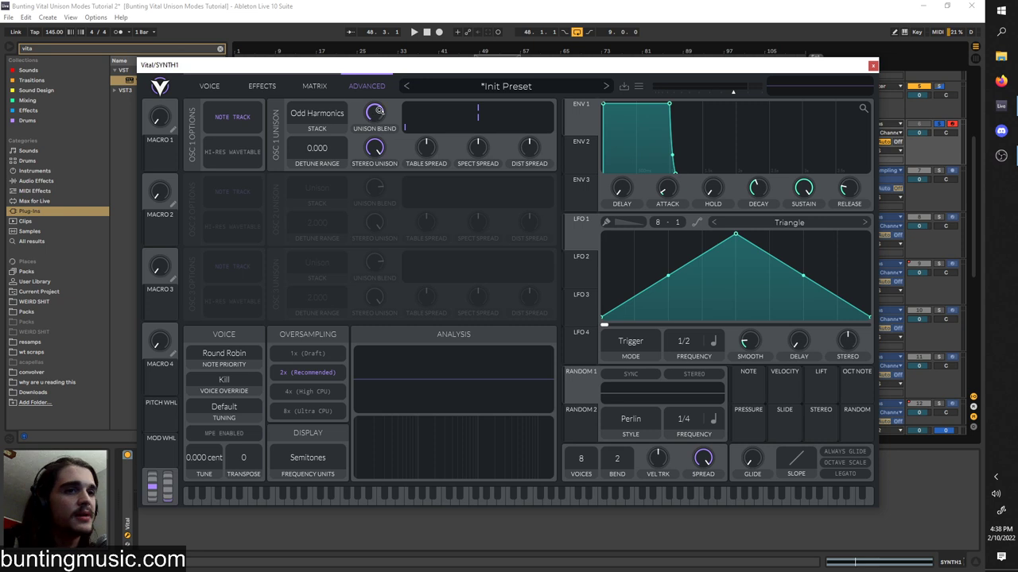
key(space)
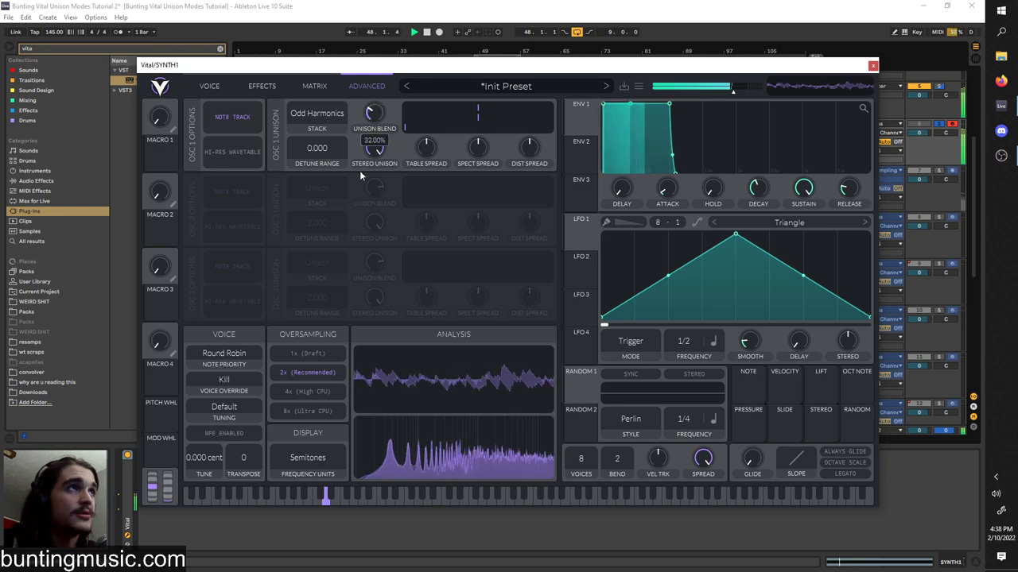
drag(360, 172, 371, 113)
right_click(372, 117)
click(379, 122)
key(space)
right_click(371, 111)
click(379, 119)
- Audition oscillator 1's stereo unison at 0% and reset it to its default
drag(376, 150, 354, 212)
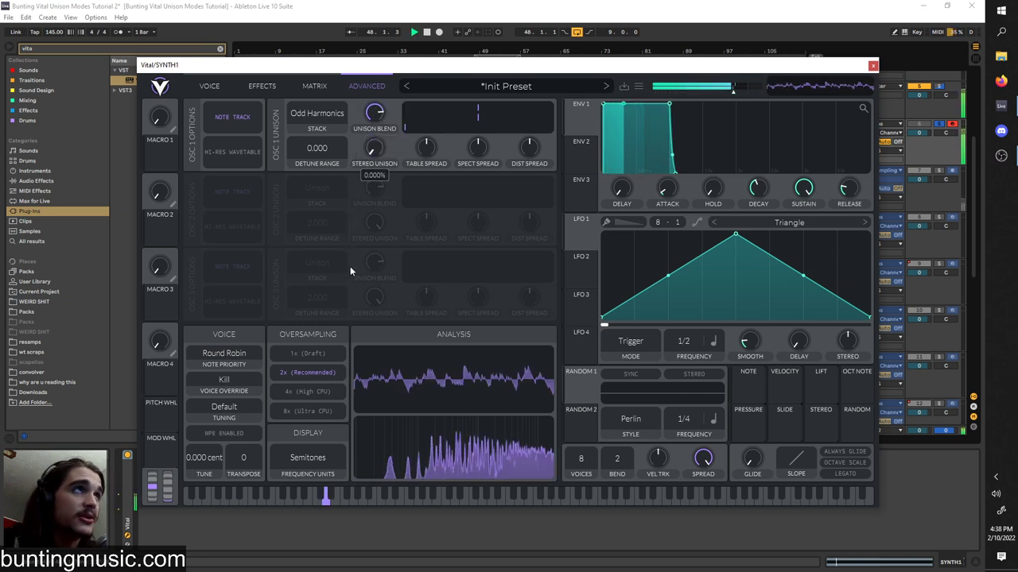
right_click(375, 150)
click(376, 154)
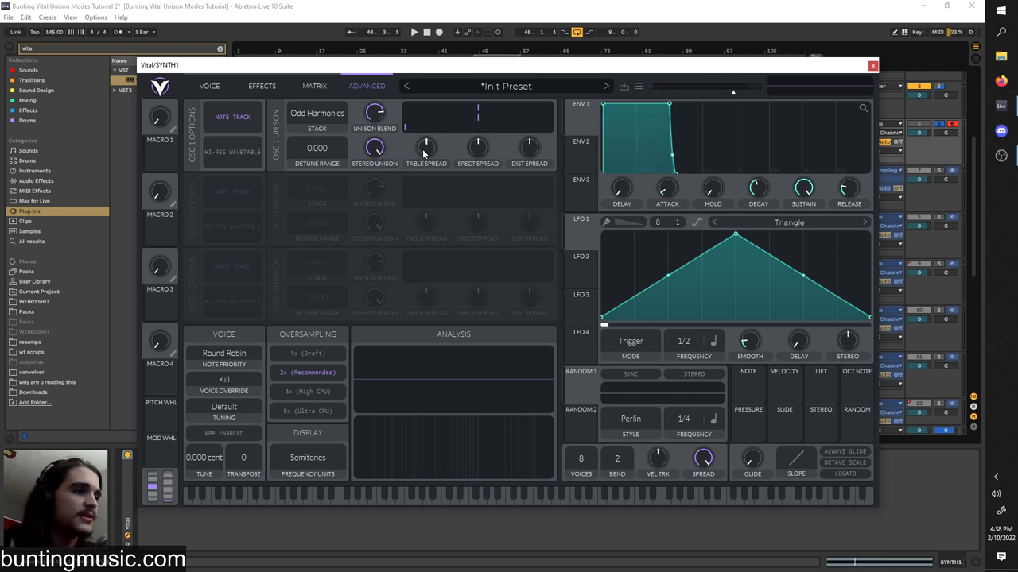
key(space)
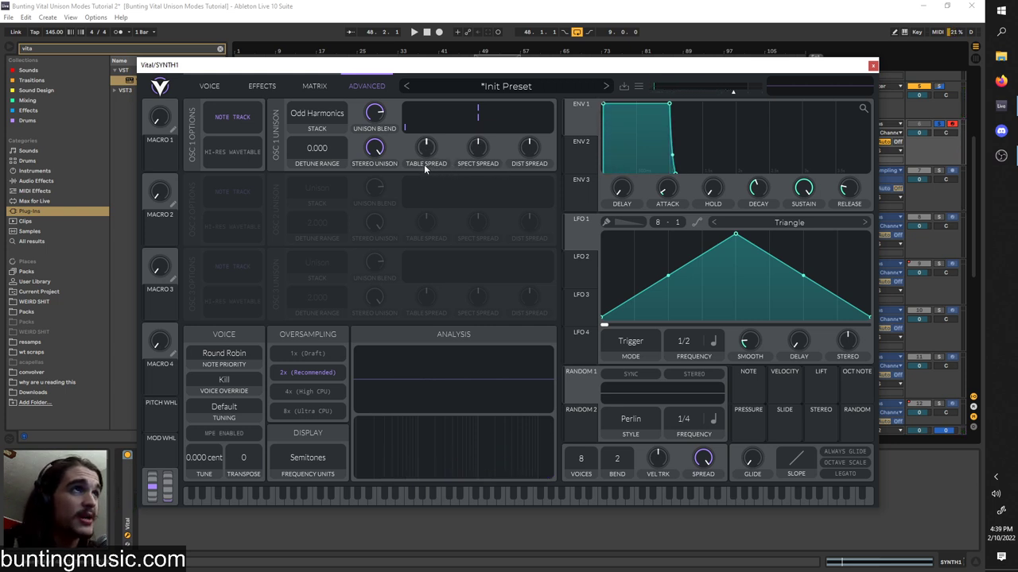
- Load the Harmonic Series wavetable into oscillator 1
click(224, 87)
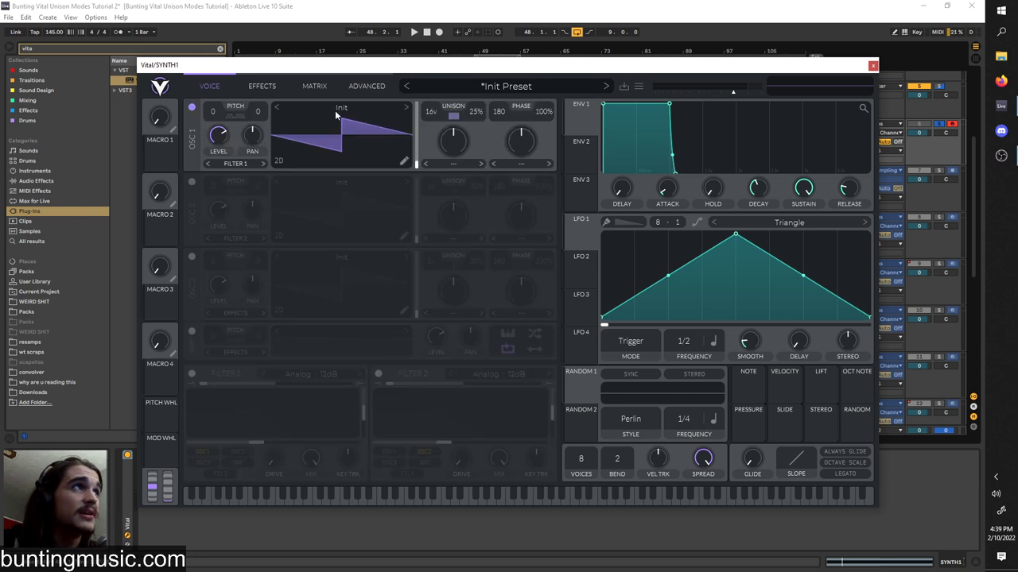
click(341, 110)
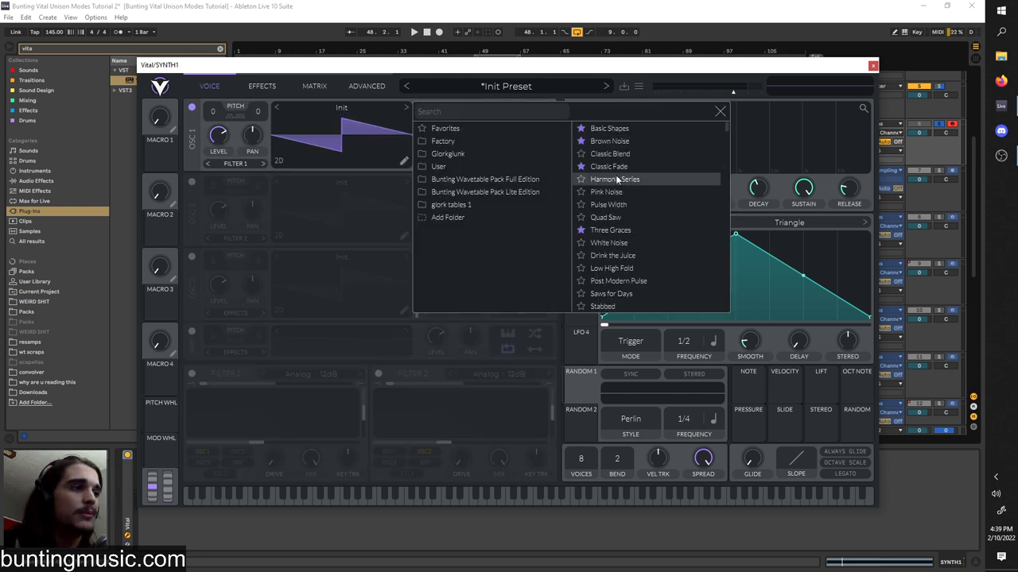
click(617, 181)
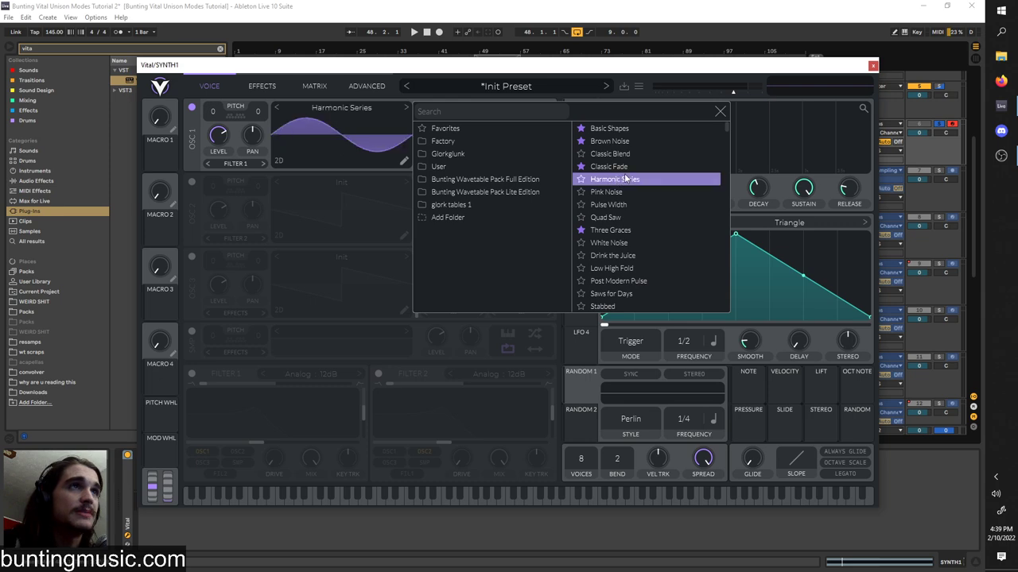
click(719, 111)
- Raise oscillator 1's table spread until the unison voices cover a little over half of the wavetable, auditioning the result
click(366, 86)
click(209, 86)
mouse_move(416, 163)
mouse_down()
mouse_move(416, 119)
mouse_move(416, 163)
mouse_up()
click(368, 85)
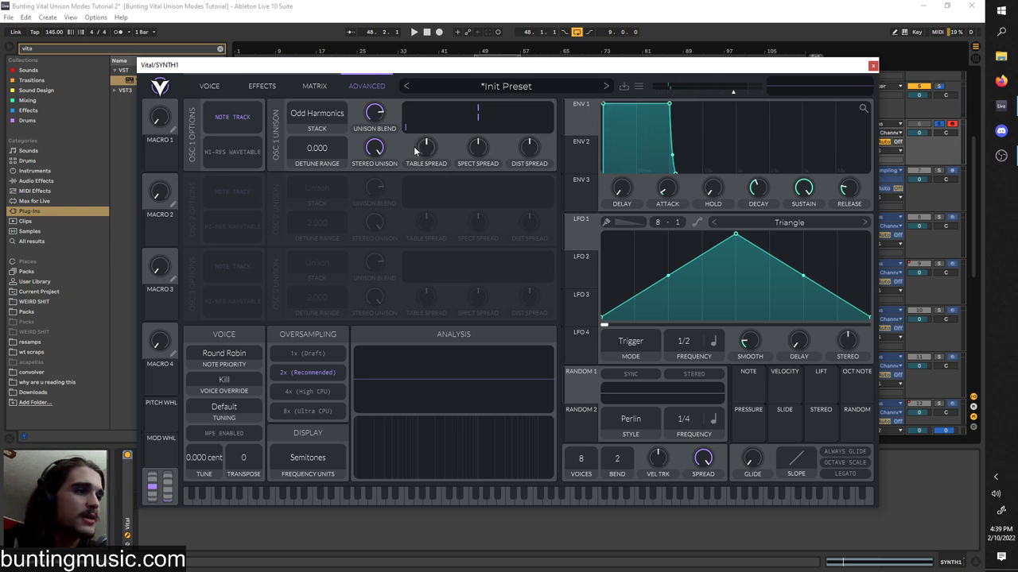
key(space)
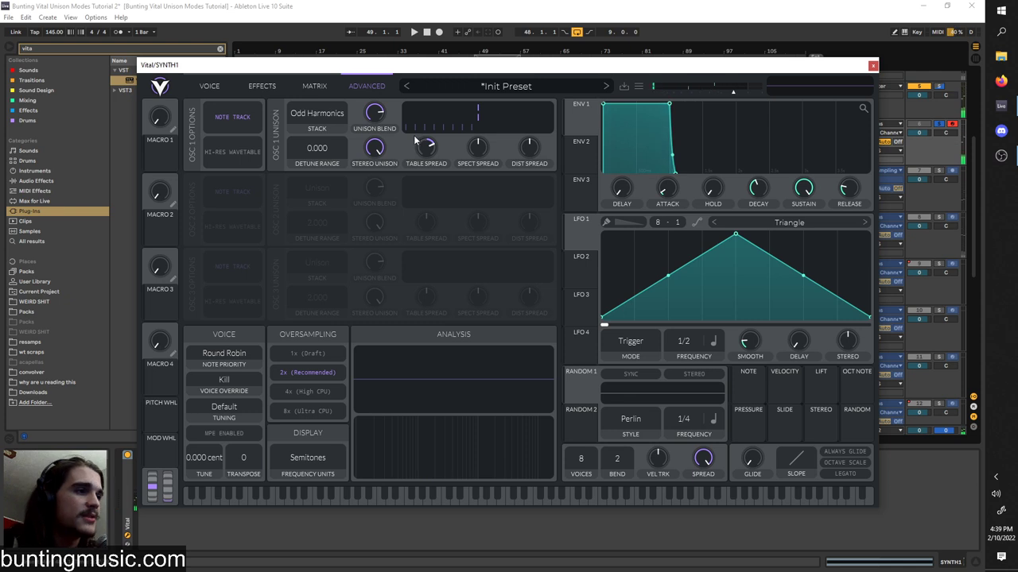
click(235, 87)
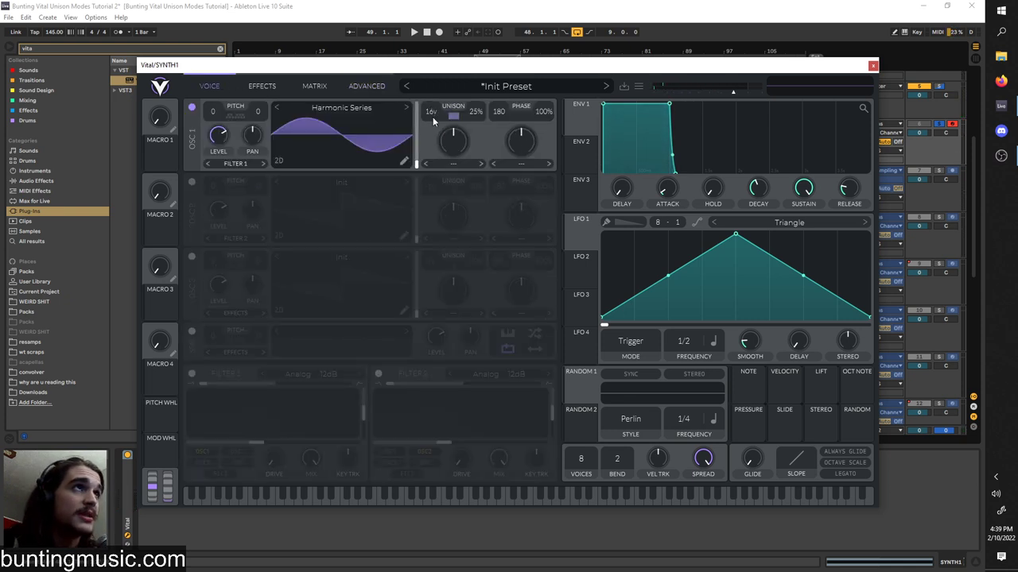
click(377, 87)
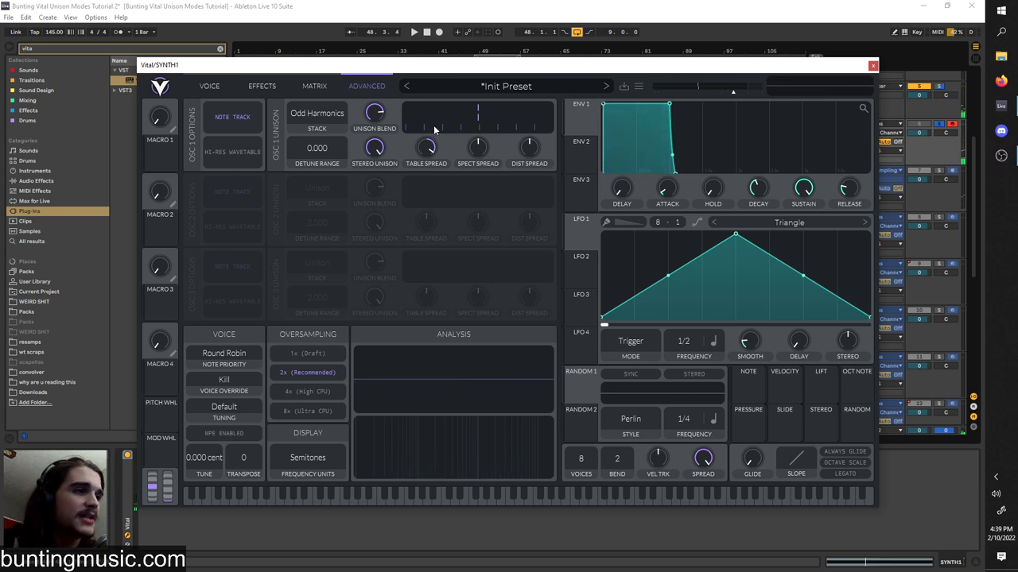
drag(427, 148, 424, 170)
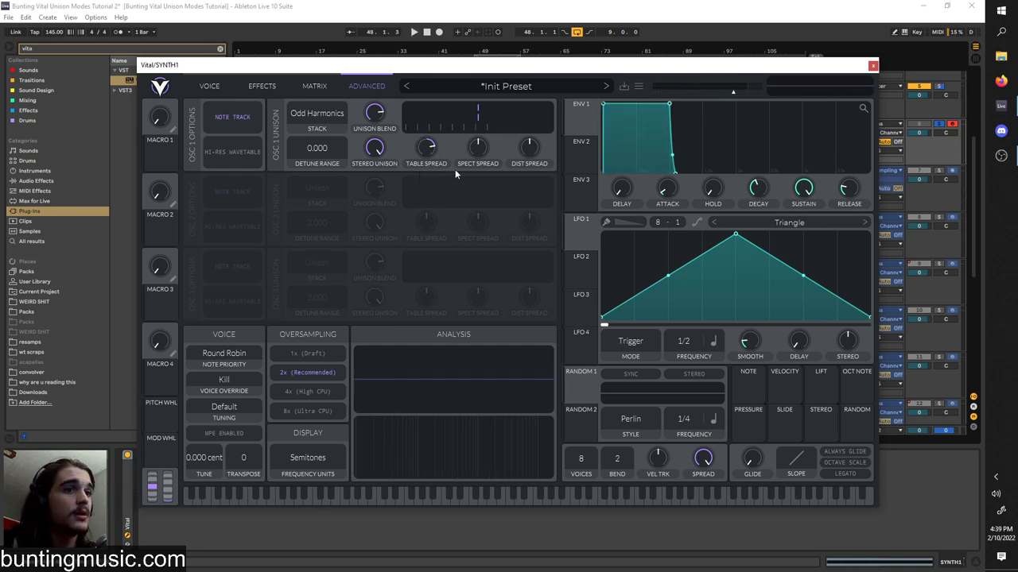
- Set oscillator 1's spectral morph type to Harmonic Stretch
click(219, 87)
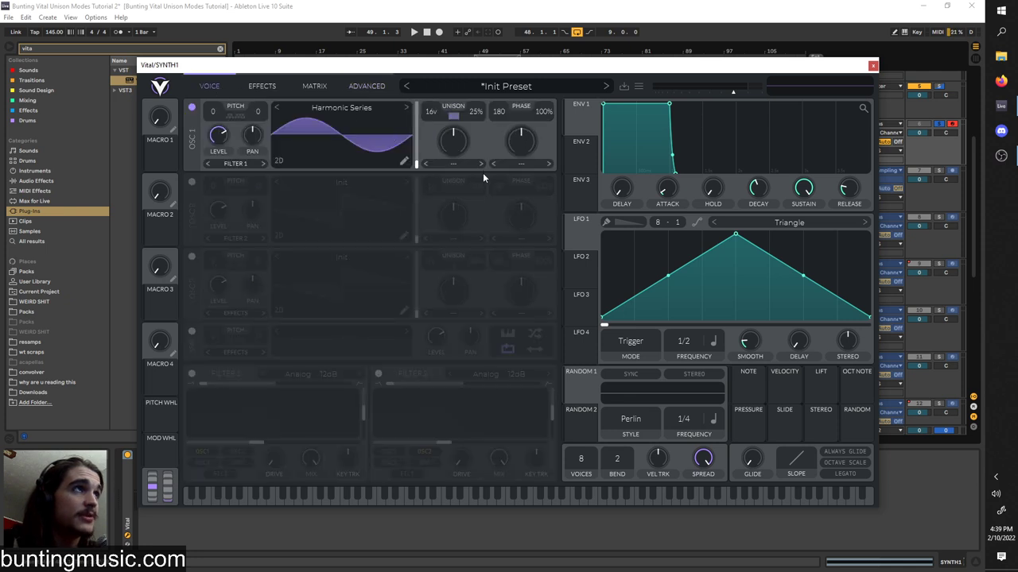
click(455, 165)
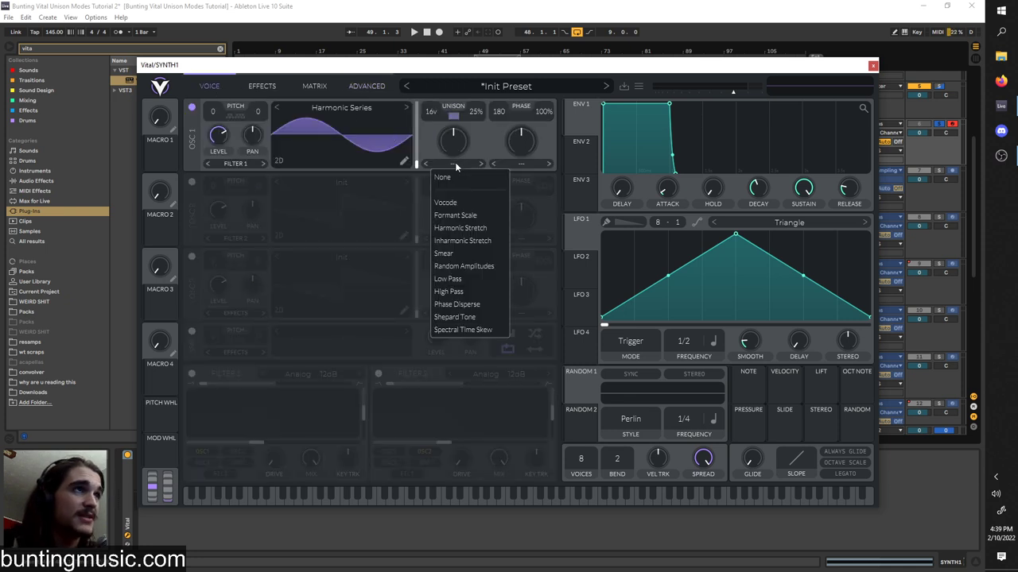
click(465, 229)
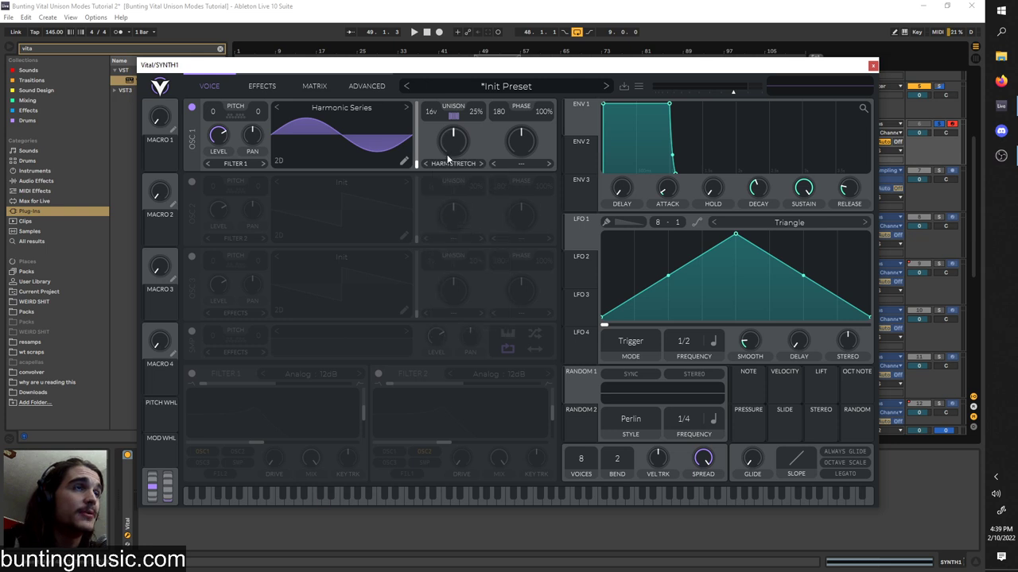
- Audition changes to oscillator 1's Harmonic Stretch amount and reset it to its default
key(space)
drag(452, 144, 453, 151)
key(space)
right_click(454, 150)
click(462, 157)
key(space)
key(space)
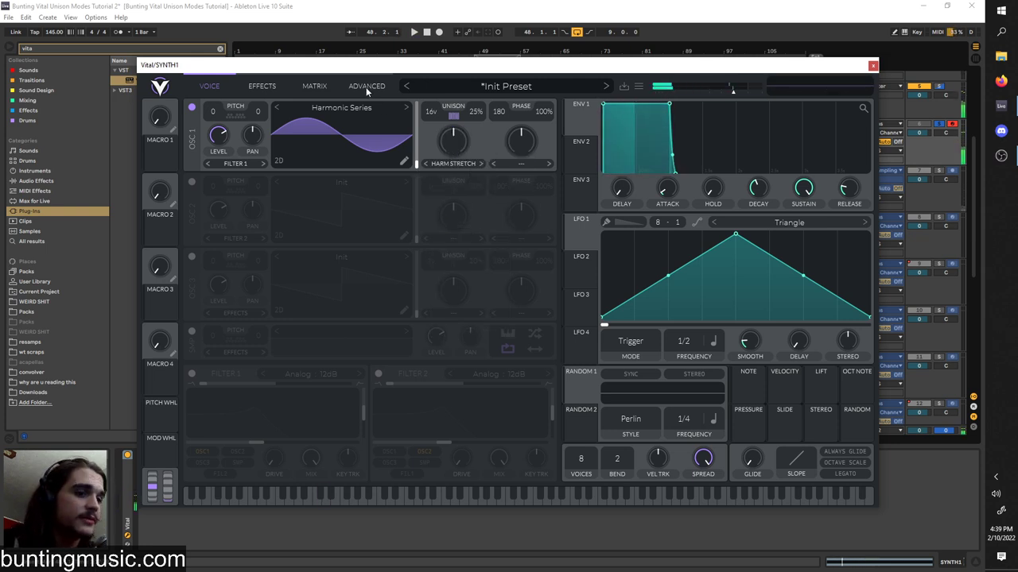
- Raise oscillator 1's spectral spread and settle it at a moderate positive amount, auditioning the Harmonic Stretch sound
click(366, 86)
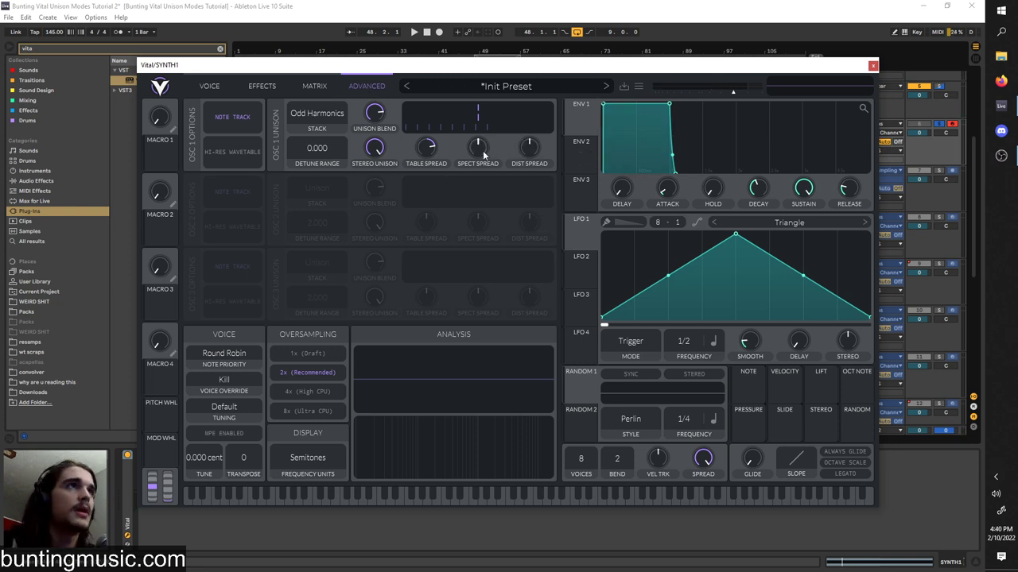
key(space)
drag(482, 148, 479, 123)
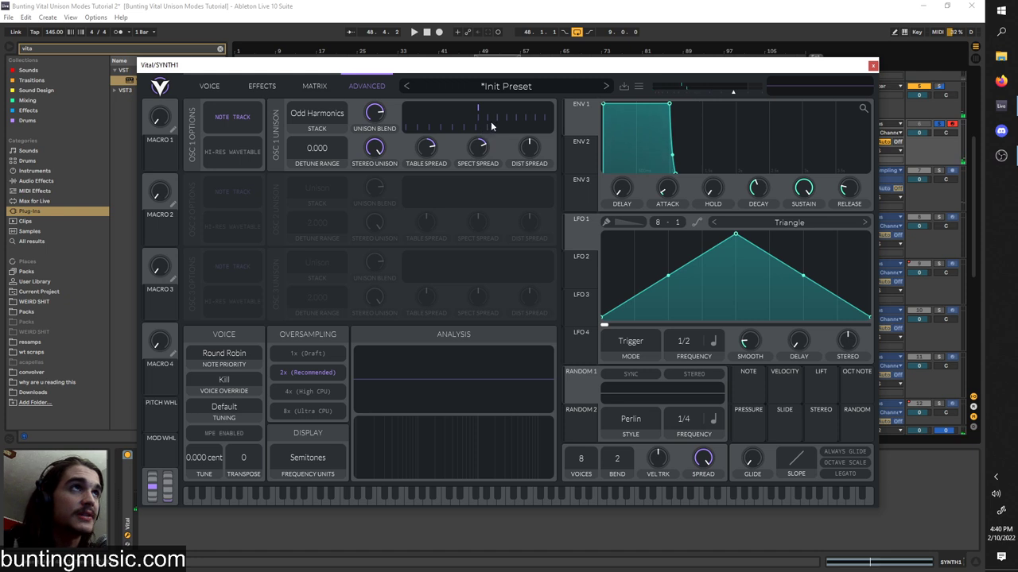
key(space)
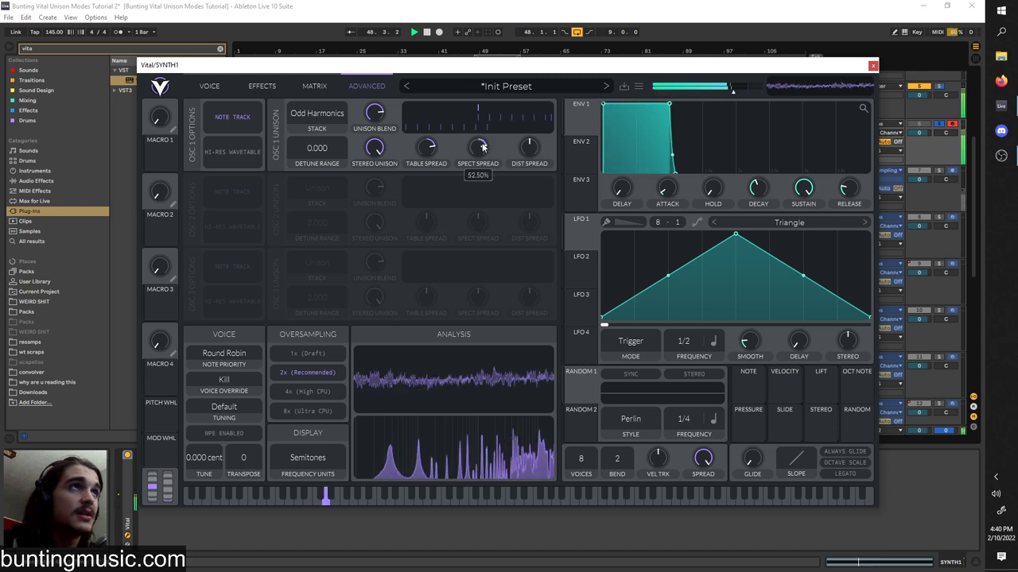
key(space)
key(space)
drag(481, 144, 480, 149)
key(space)
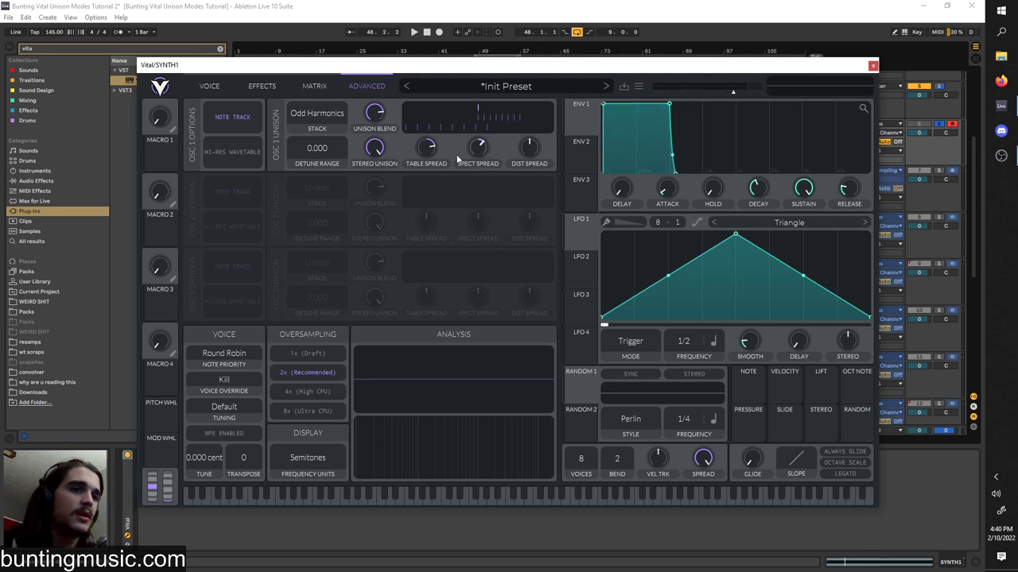
scroll(529, 151, down, 3)
key(space)
- Set oscillator 1's distortion type to Sync and move its distortion spread below zero while auditioning
right_click(529, 141)
click(558, 149)
key(space)
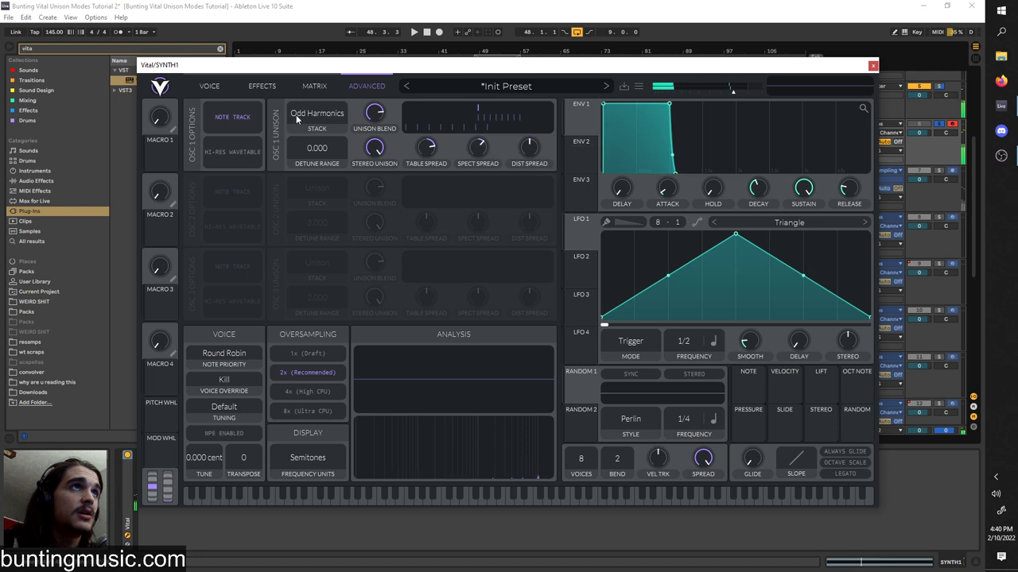
click(226, 86)
click(521, 164)
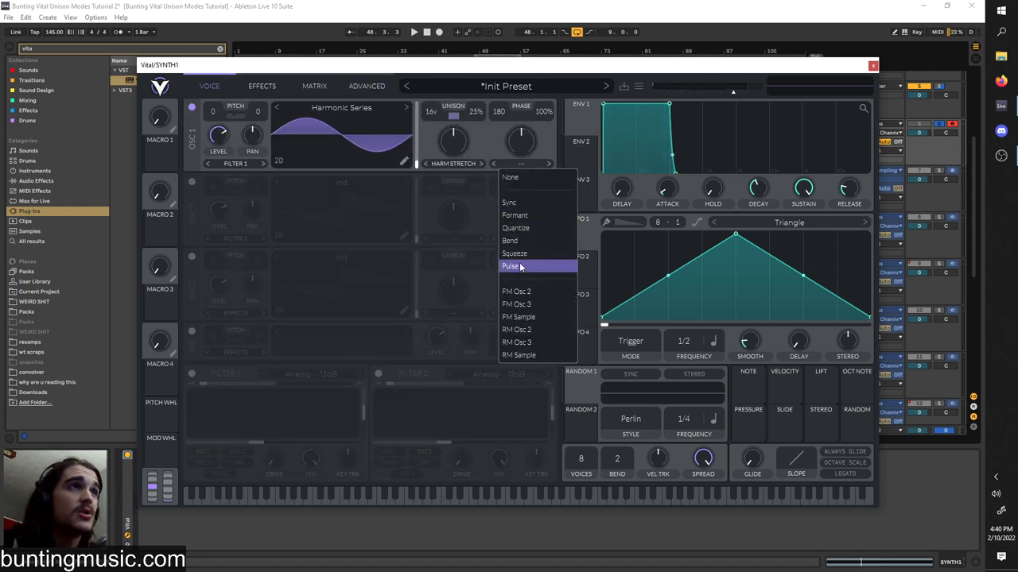
click(513, 202)
click(365, 88)
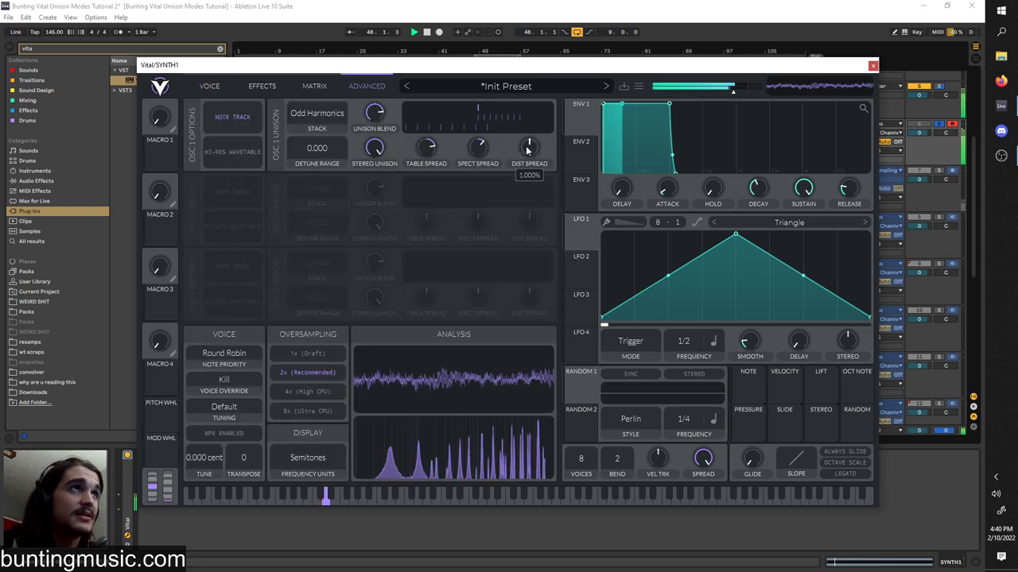
drag(523, 125, 535, 105)
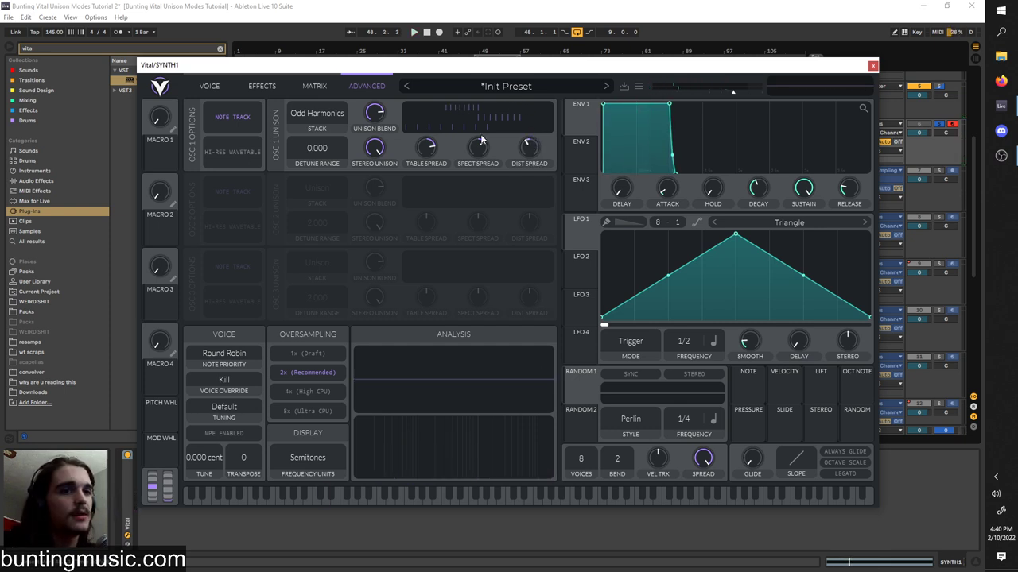
- Reset oscillator 1's table spread to its default and modulate it with LFO 1
right_click(428, 147)
drag(577, 235, 427, 174)
key(space)
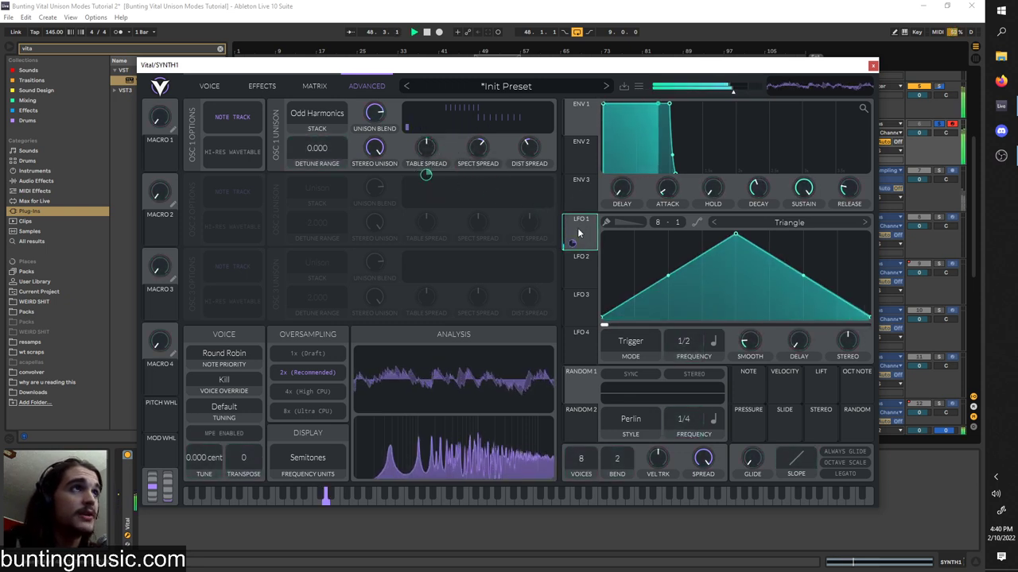
- Reset oscillator 1's distortion spread, modulate the spectral spread with LFO 2 and lower its base amount
double_click(533, 157)
drag(582, 266, 484, 145)
drag(481, 146, 479, 154)
- Paint an irregular stepped pattern across LFO 2 with the step brush and audition it
click(588, 267)
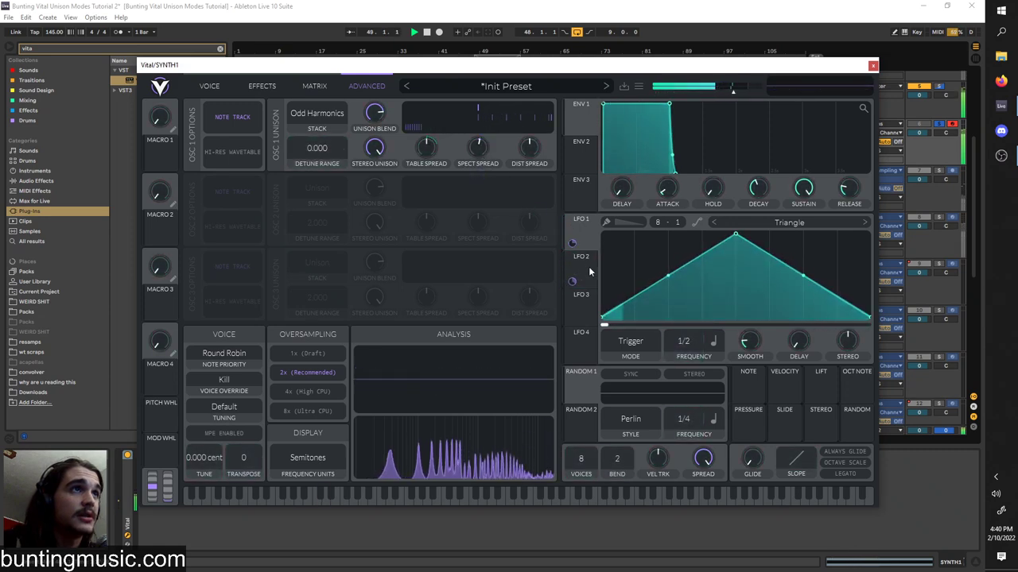
click(623, 225)
click(624, 236)
click(607, 222)
mouse_move(612, 248)
mouse_down()
mouse_move(656, 282)
mouse_move(654, 303)
mouse_move(695, 262)
mouse_move(734, 279)
mouse_move(732, 325)
mouse_move(836, 297)
mouse_move(821, 263)
mouse_move(795, 280)
mouse_up()
key(space)
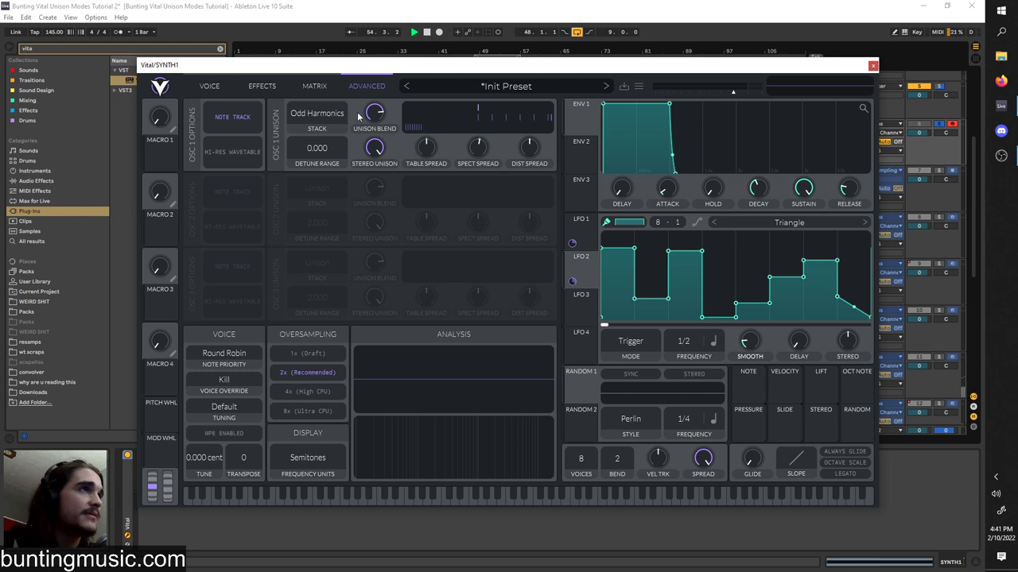
- Enable the Filter effect and place it first in the effects chain, with LFO 1 selected for modulation
click(210, 87)
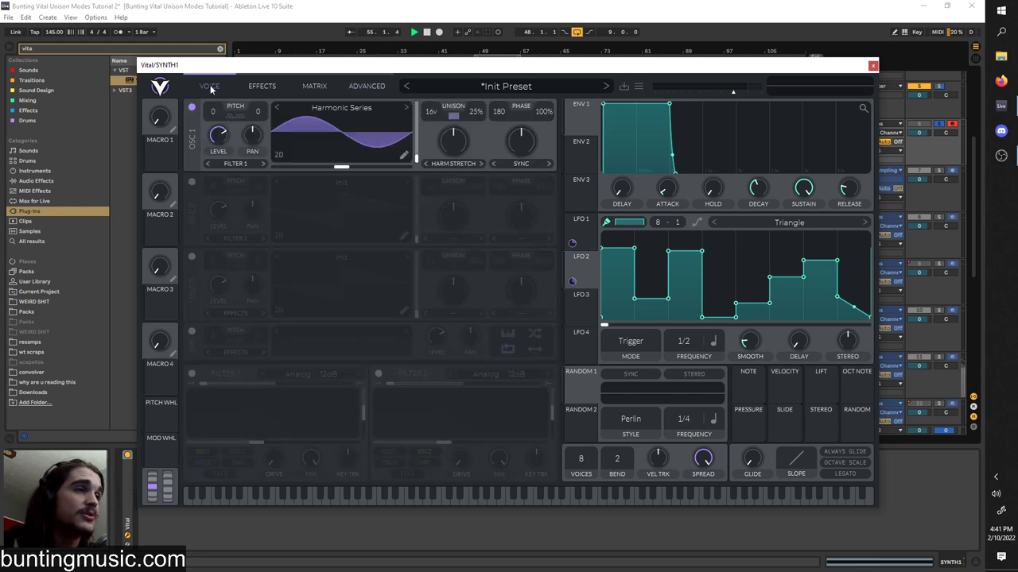
click(262, 87)
click(576, 226)
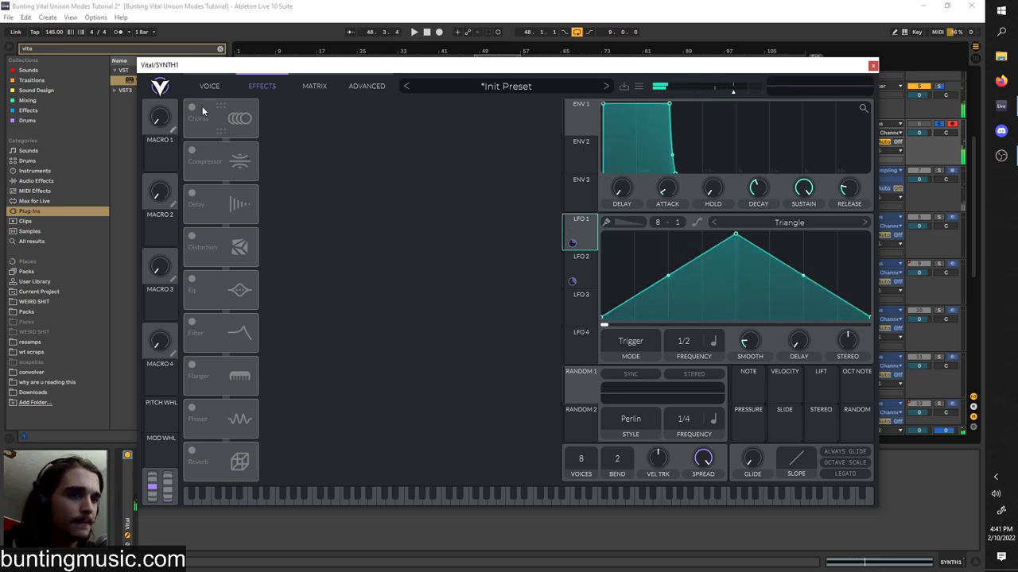
drag(203, 332, 207, 118)
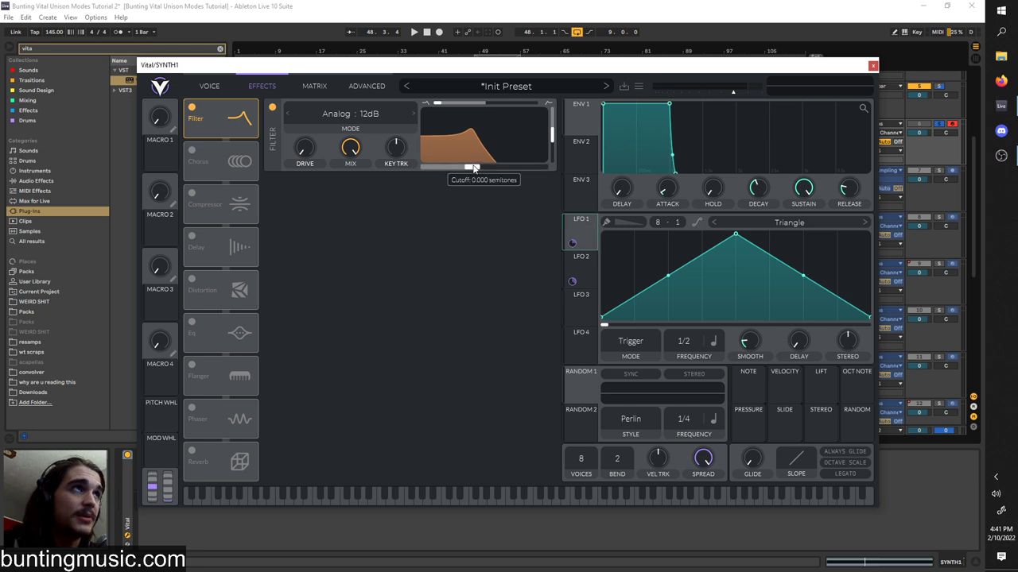
- Adjust the Analog 12dB filter's cutoff while auditioning and modulate it upward with LFO 1
key(space)
drag(473, 168, 522, 146)
key(space)
key(space)
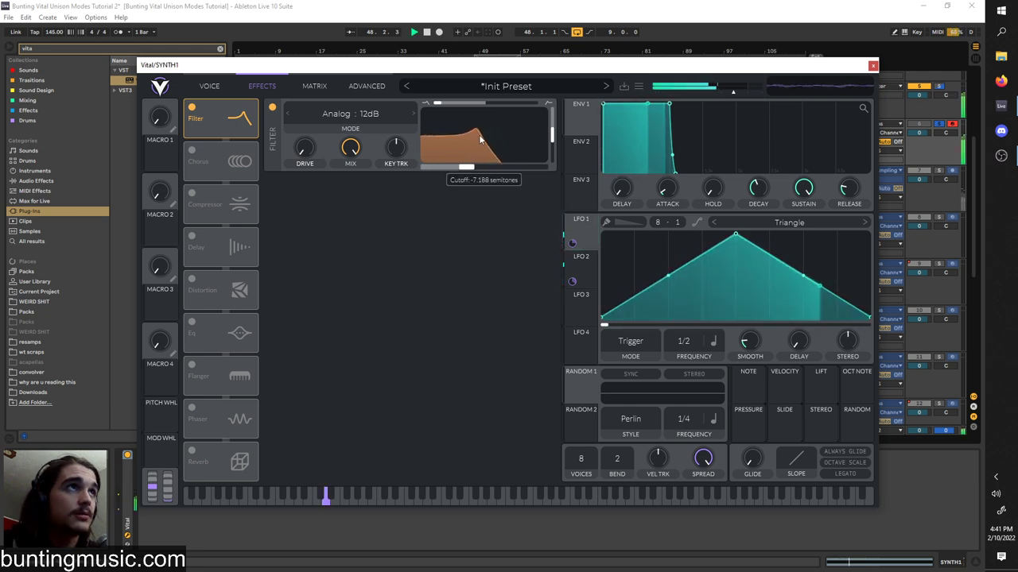
key(space)
drag(572, 242, 448, 168)
key(space)
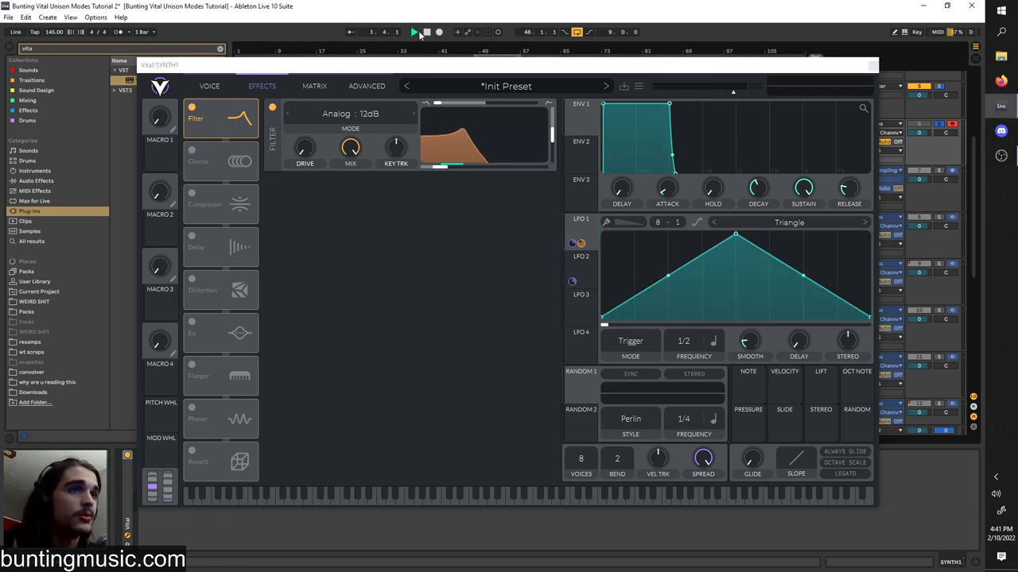
- Enable the Chorus effect, set its frequency to Freeze, and adjust its feedback, depth and delays while auditioning
click(193, 150)
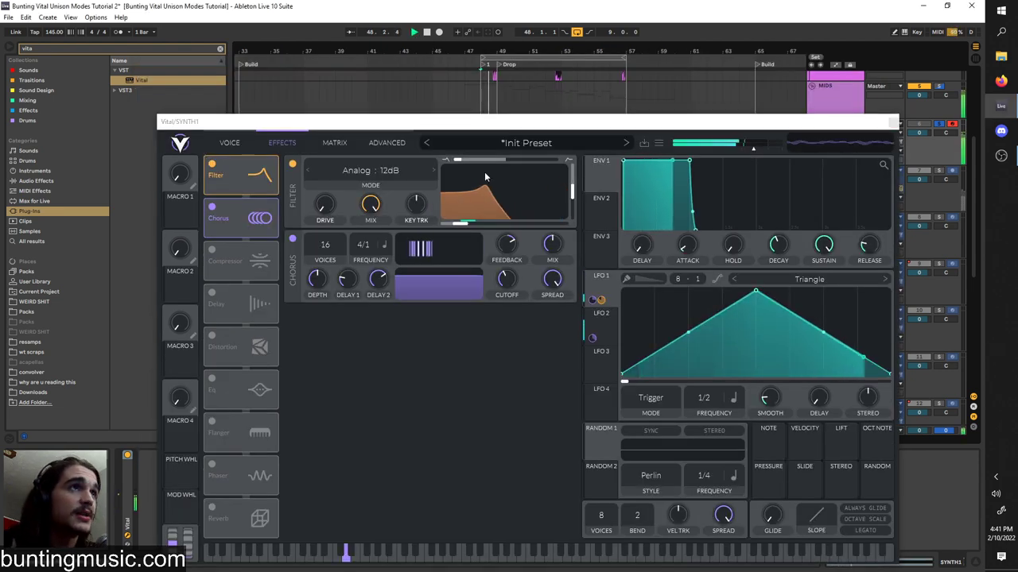
drag(496, 121, 489, 49)
key(space)
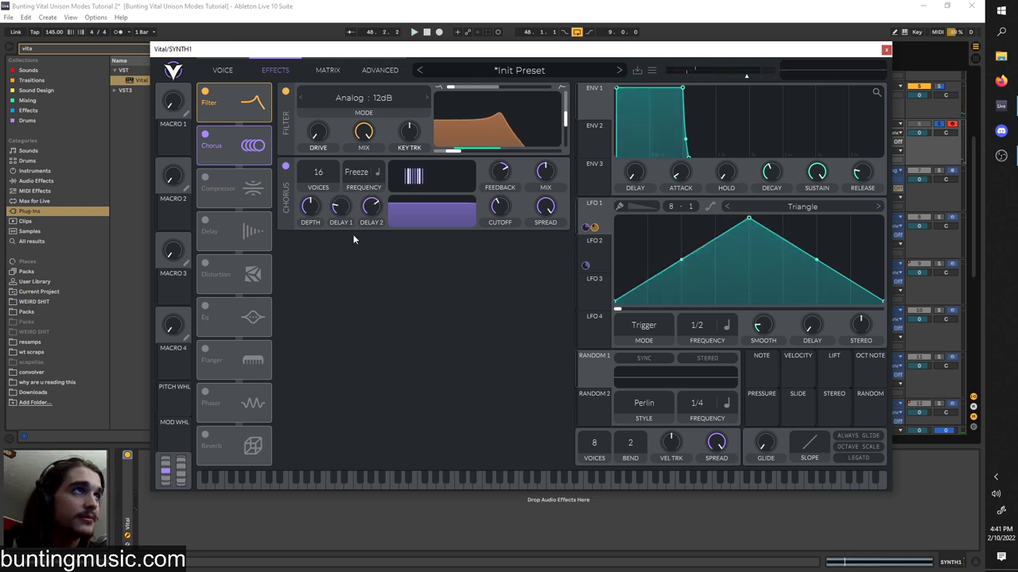
drag(351, 228, 353, 237)
drag(504, 168, 506, 154)
scroll(366, 182, up, 2)
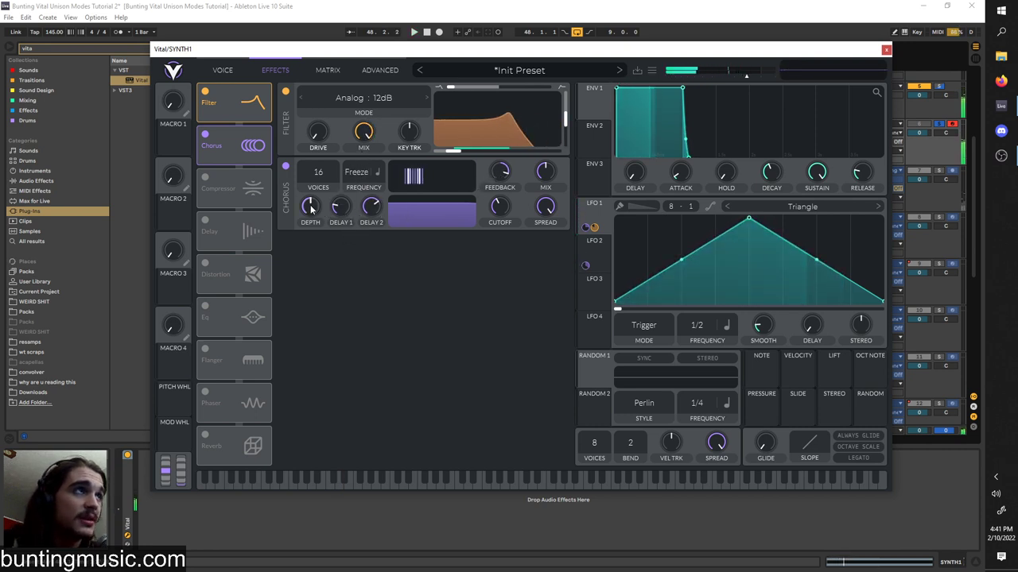
drag(310, 205, 342, 191)
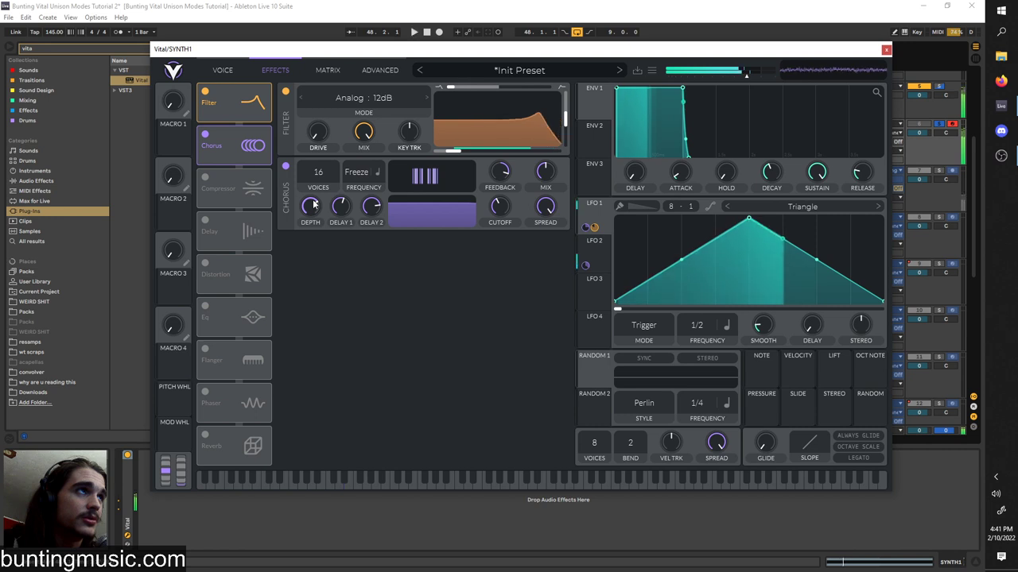
- Enable the Multiband compressor effect and raise its attack and release to maximum while auditioning
click(206, 187)
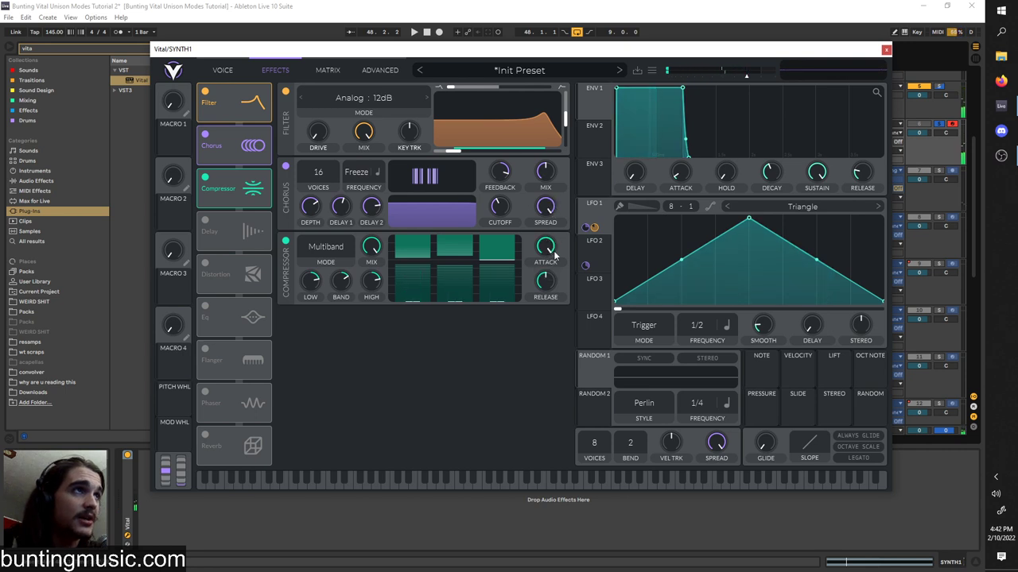
key(space)
key(space)
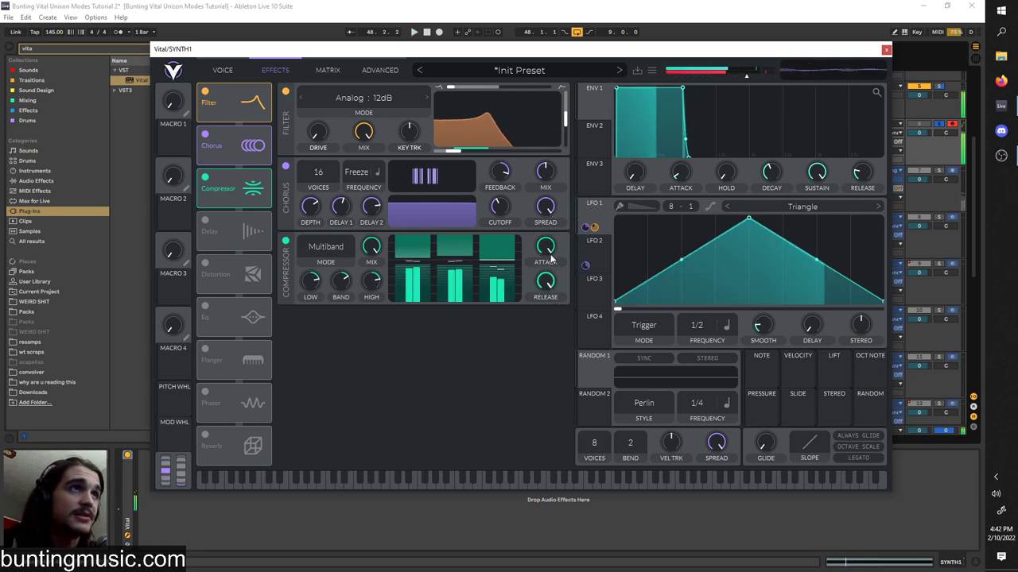
drag(550, 252, 566, 174)
key(space)
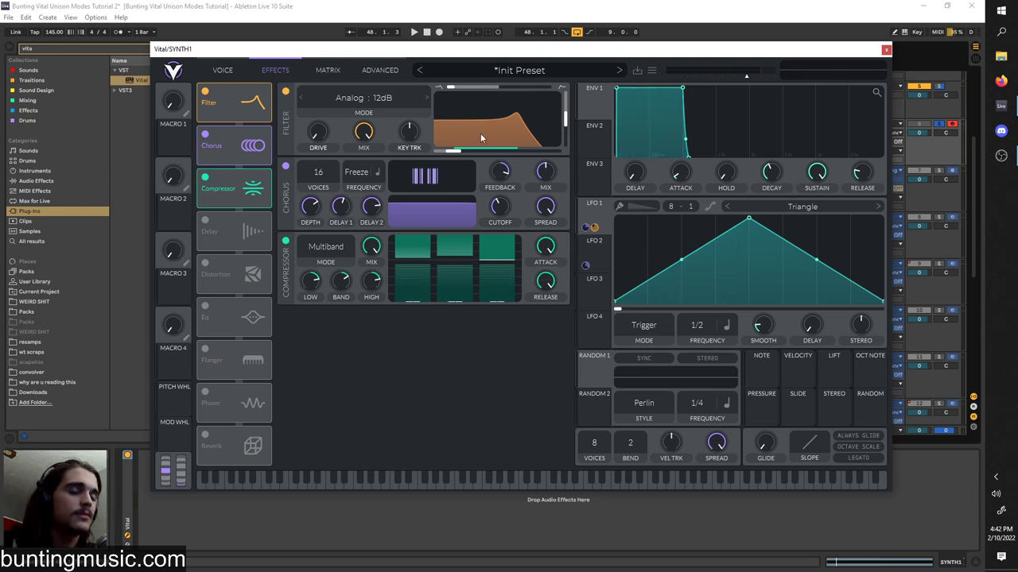
- Review SYNTH1's advanced and effects settings and close its Vital window
click(379, 71)
click(275, 70)
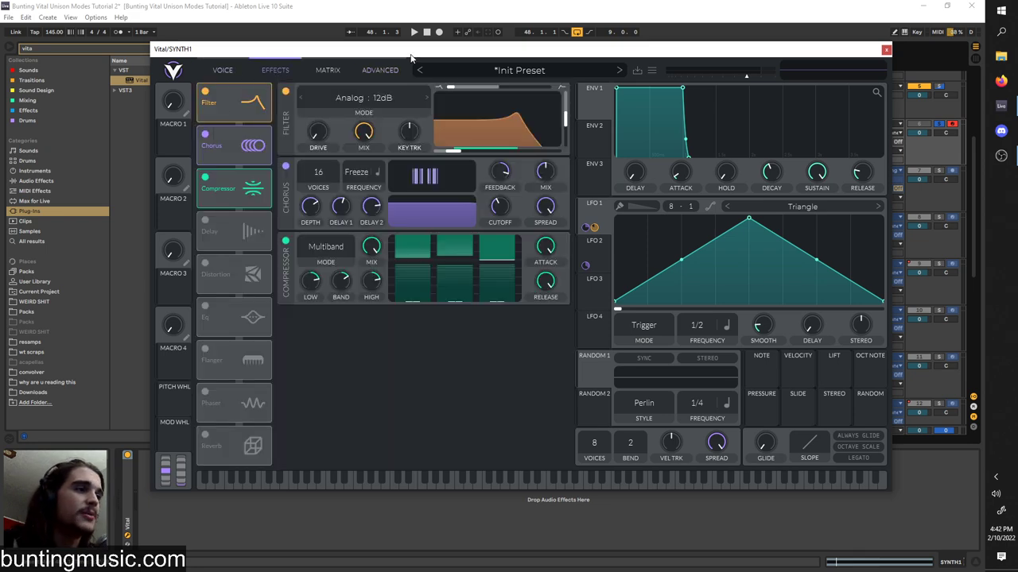
drag(411, 57, 377, 107)
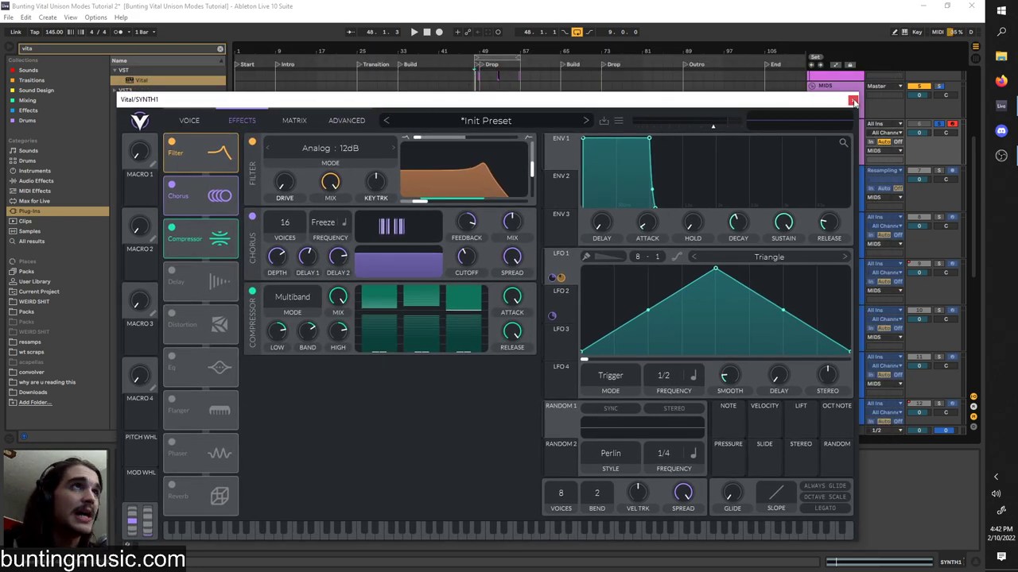
click(853, 101)
- Play the arrangement around the drop, then unfreeze the first SYNTH2 track and show its Vital instrument
scroll(479, 188, up, 5)
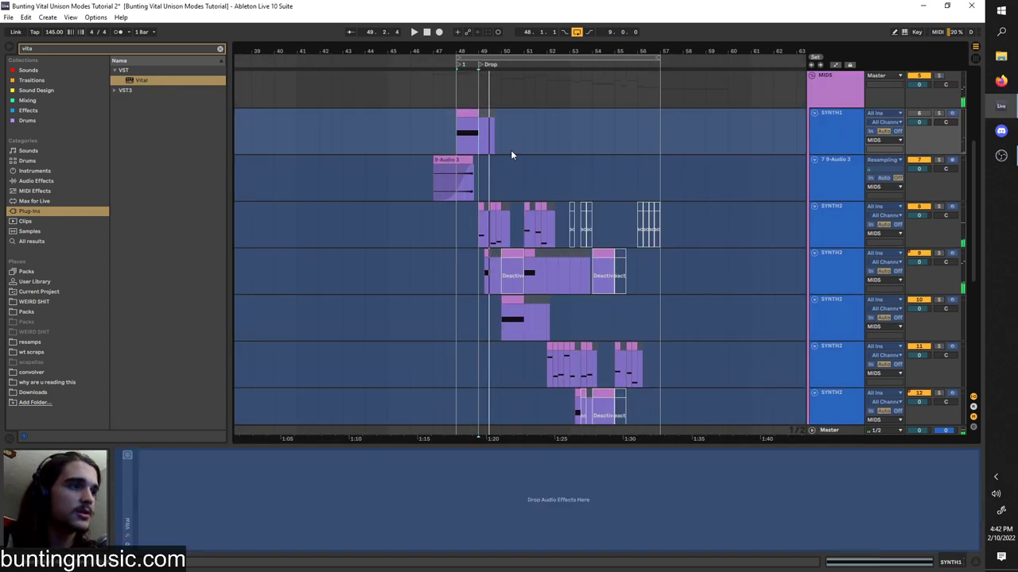
scroll(507, 153, up, 5)
scroll(469, 155, down, 1)
key(space)
right_click(843, 218)
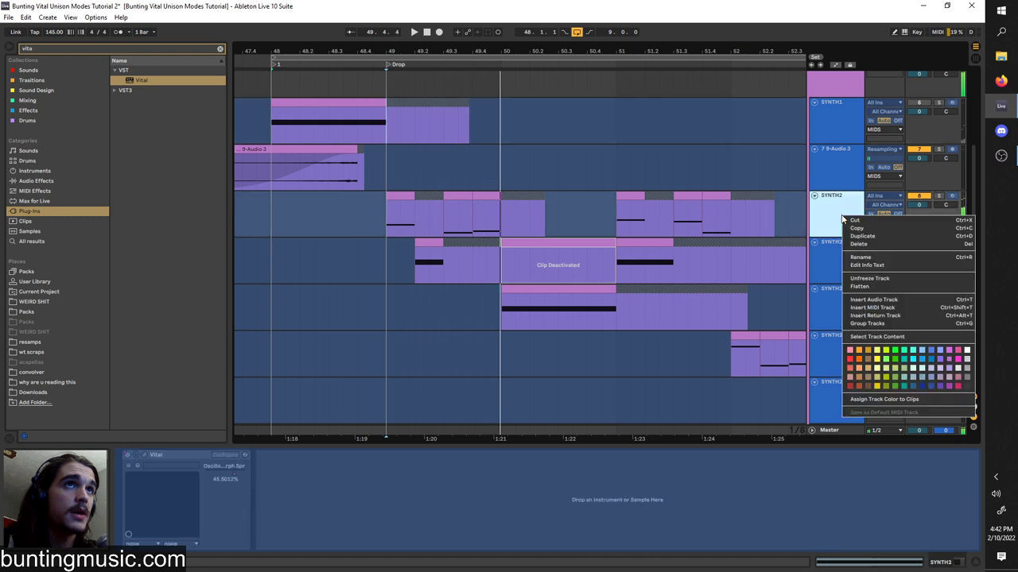
click(864, 278)
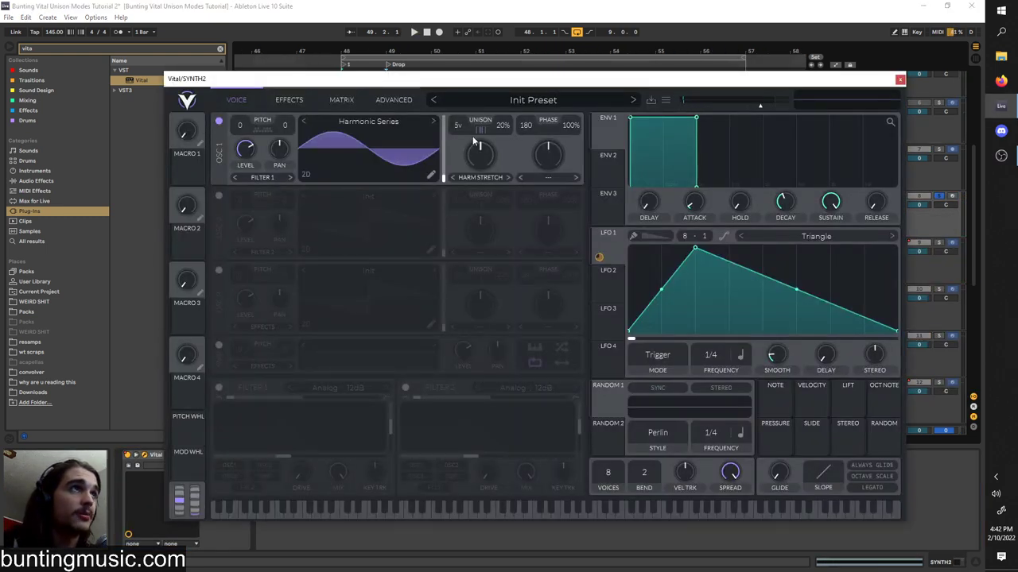
- Audition SYNTH2's oscillator 1 with four unison voices and return it to five
drag(446, 79, 367, 145)
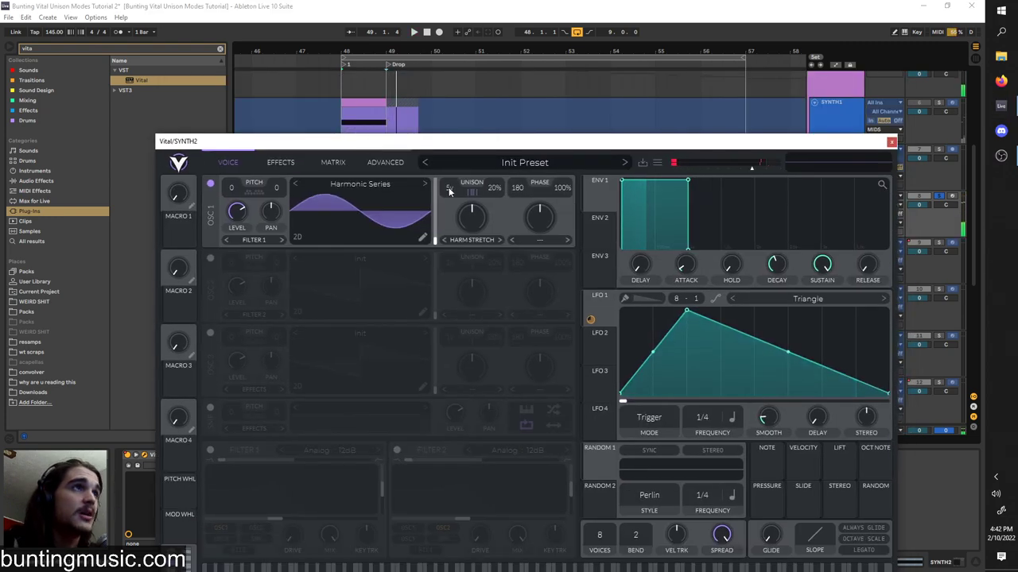
key(space)
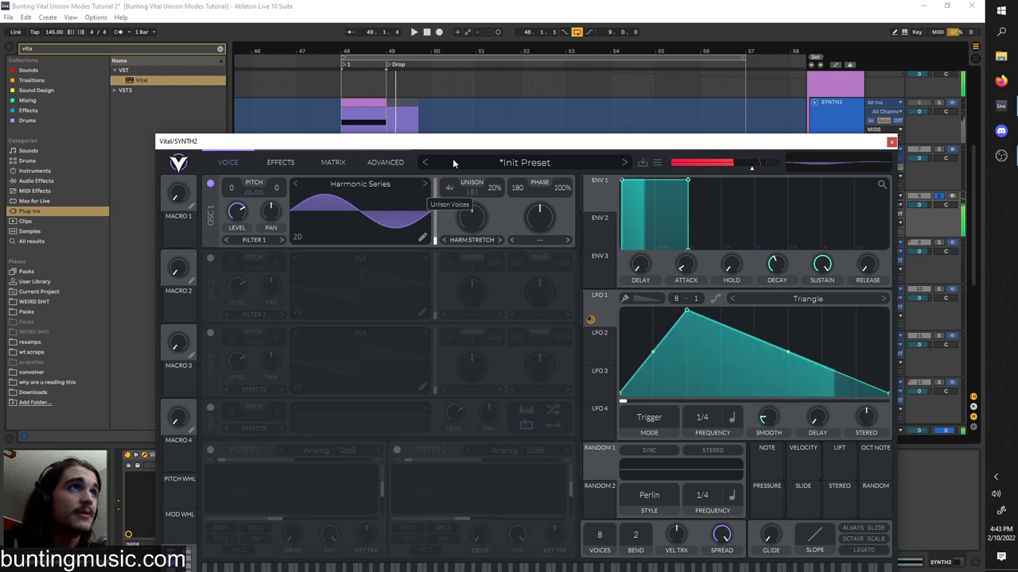
key(space)
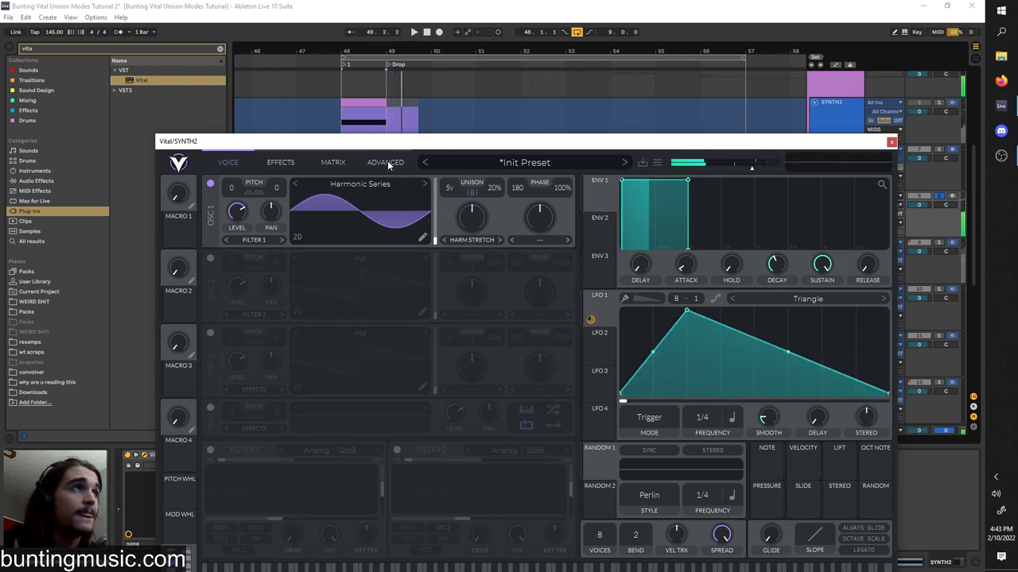
- Audition the Odd Harmonics unison stack on SYNTH2's oscillator 1 and switch back to Harmonics
click(372, 162)
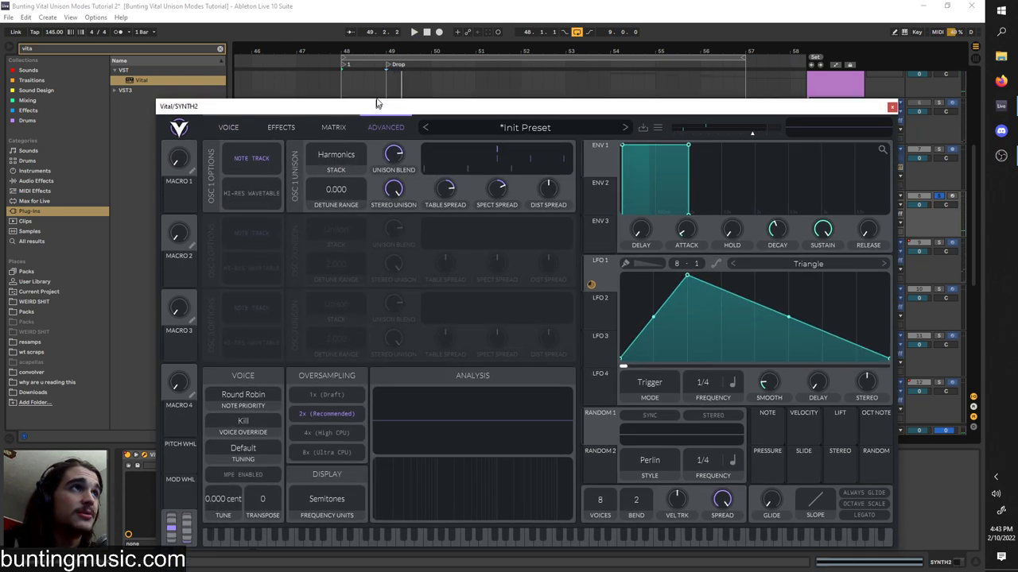
drag(378, 101, 380, 87)
click(339, 142)
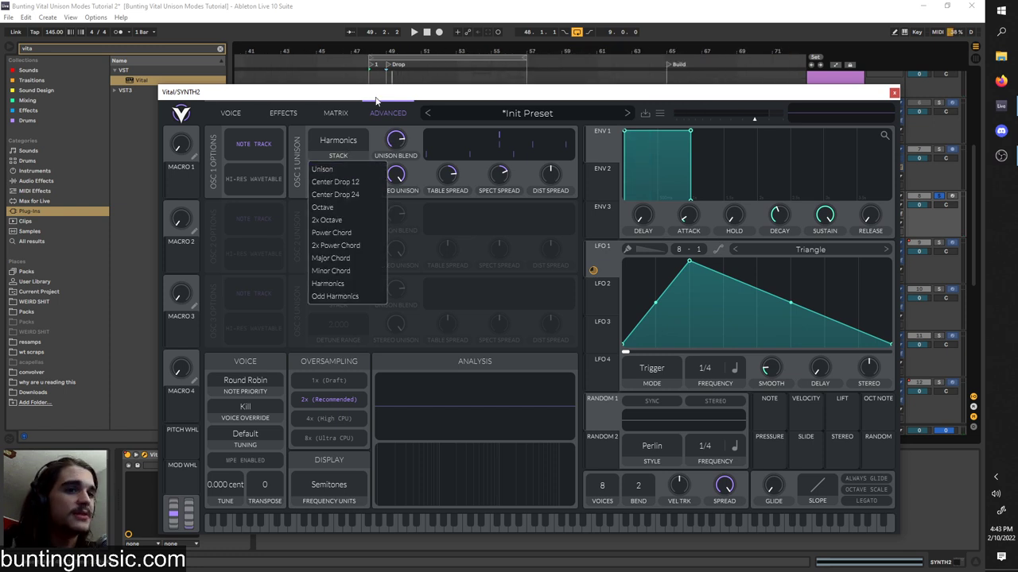
key(space)
click(342, 313)
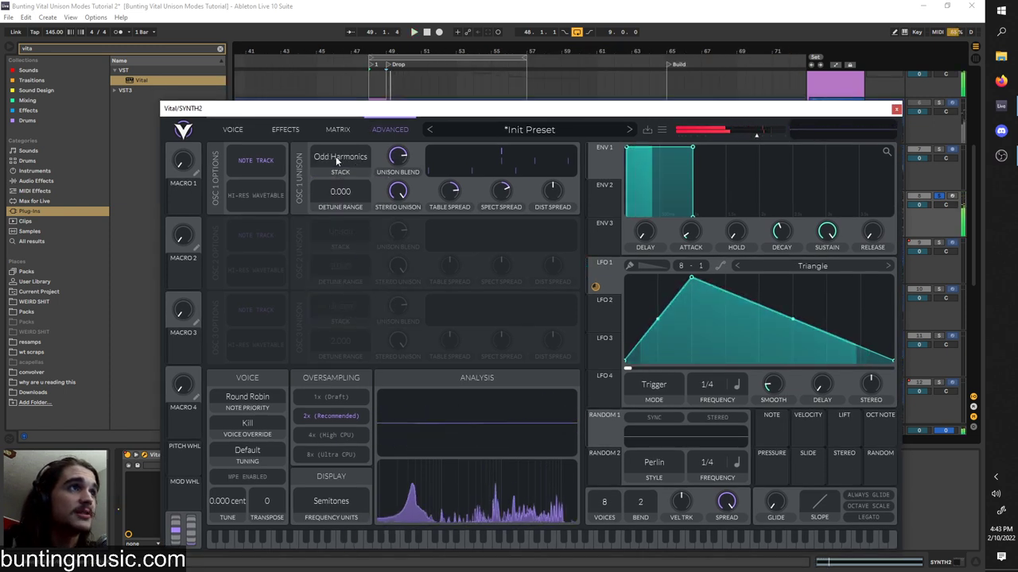
click(335, 156)
click(342, 292)
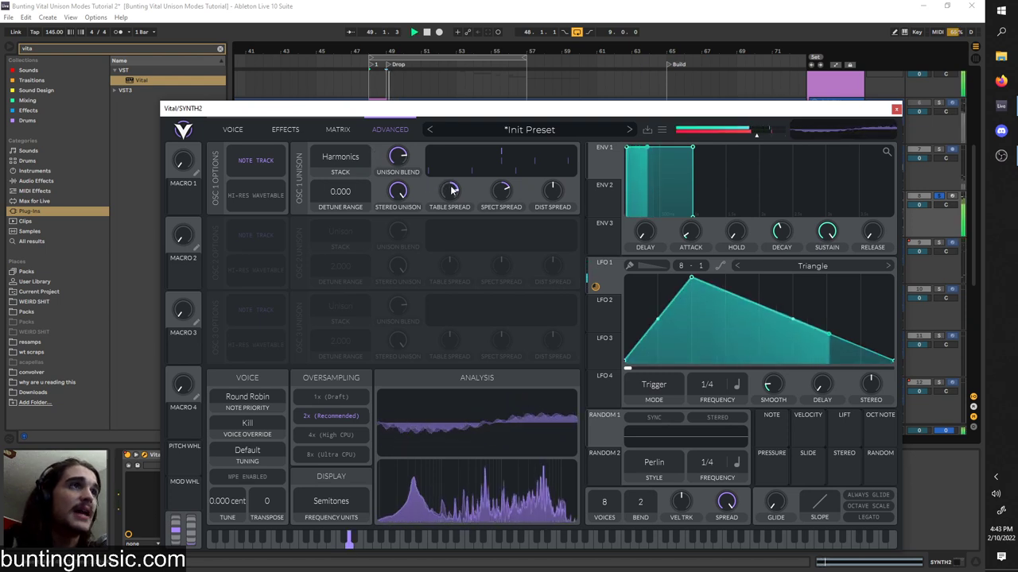
- Audition SYNTH2's oscillator 1 while adjusting its table spread and spectral spread
drag(441, 215, 441, 186)
key(space)
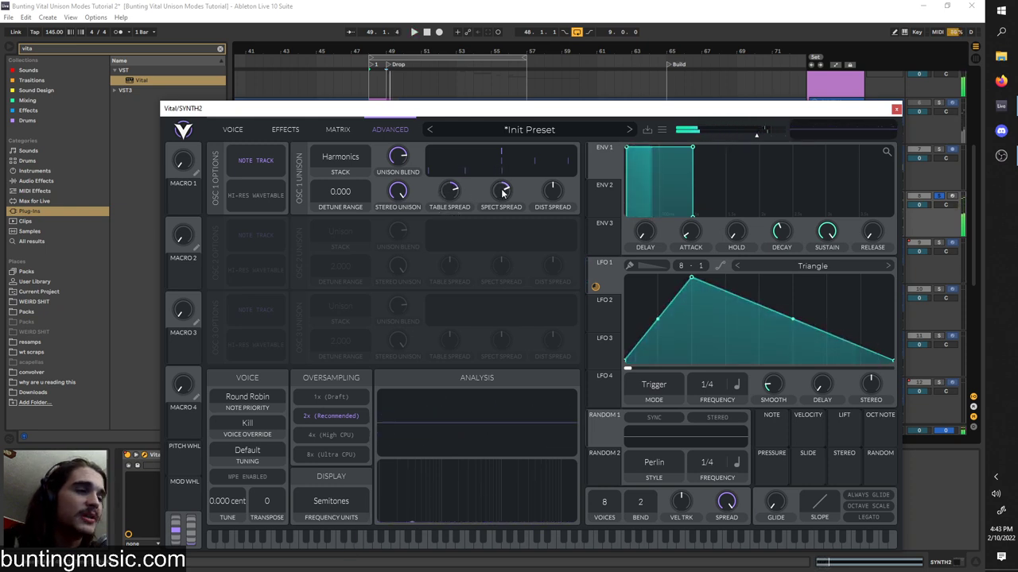
key(minus)
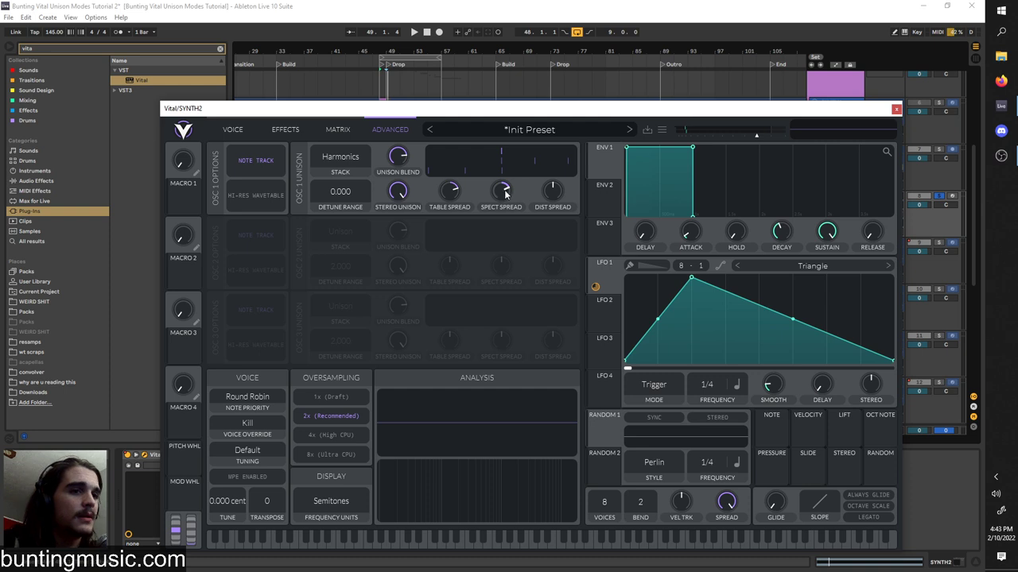
key(space)
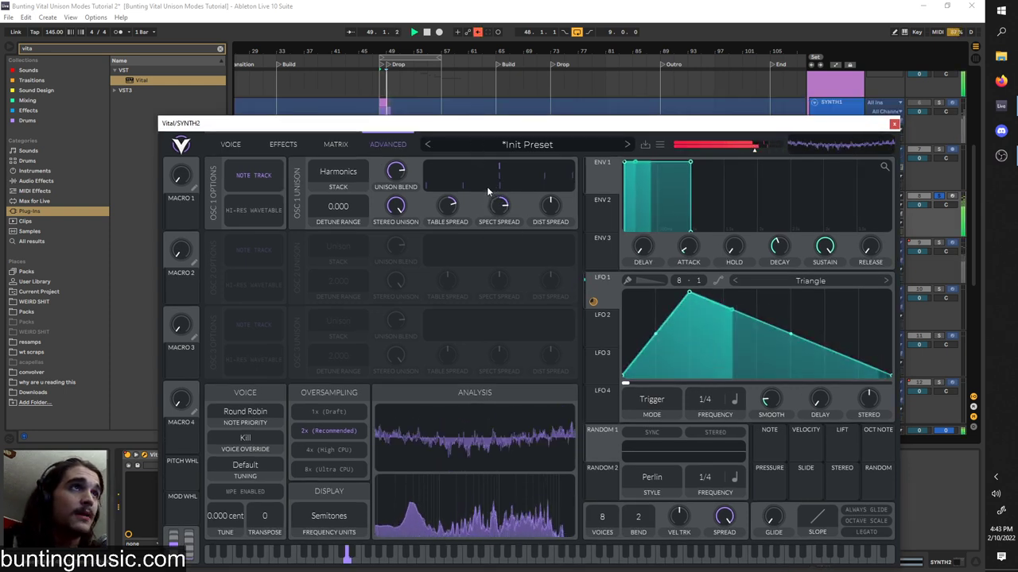
key(space)
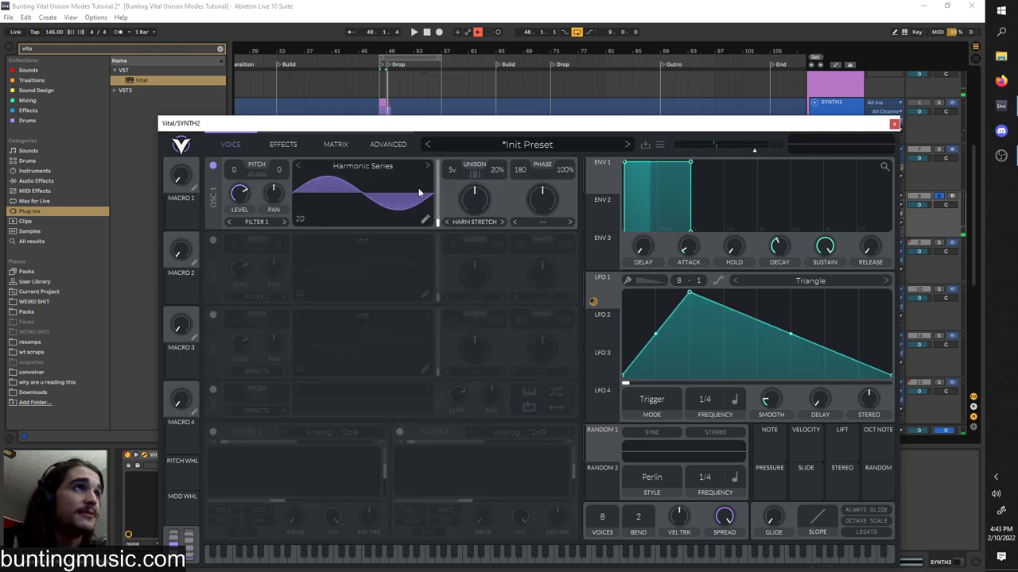
- Compare oscillator 1's spectral spread at 24.50% and 62.80% during short playbacks of the drop
click(388, 144)
key(space)
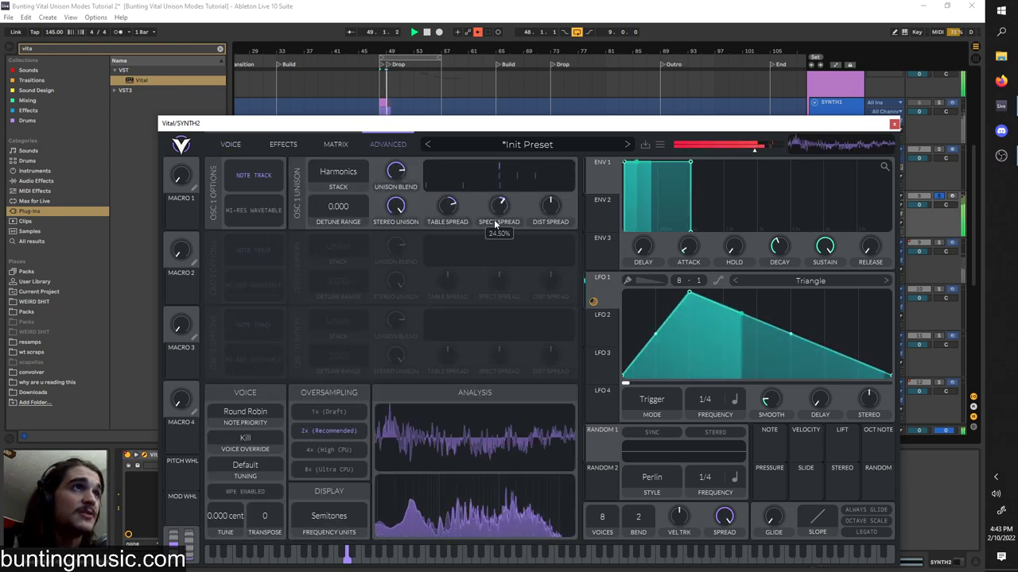
key(space)
key(space)
key(space)
key(space)
key(space)
drag(494, 223, 497, 206)
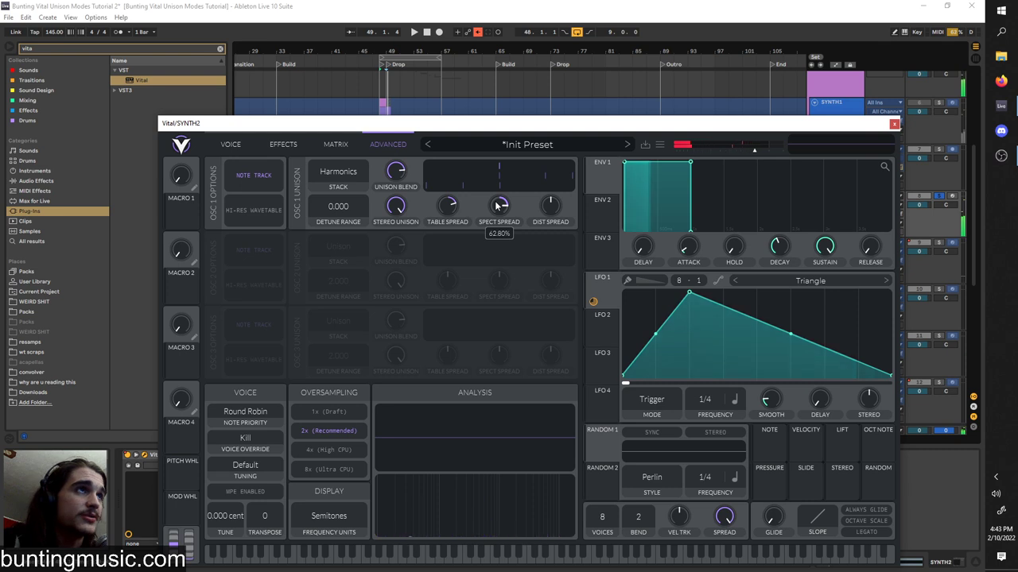
key(w)
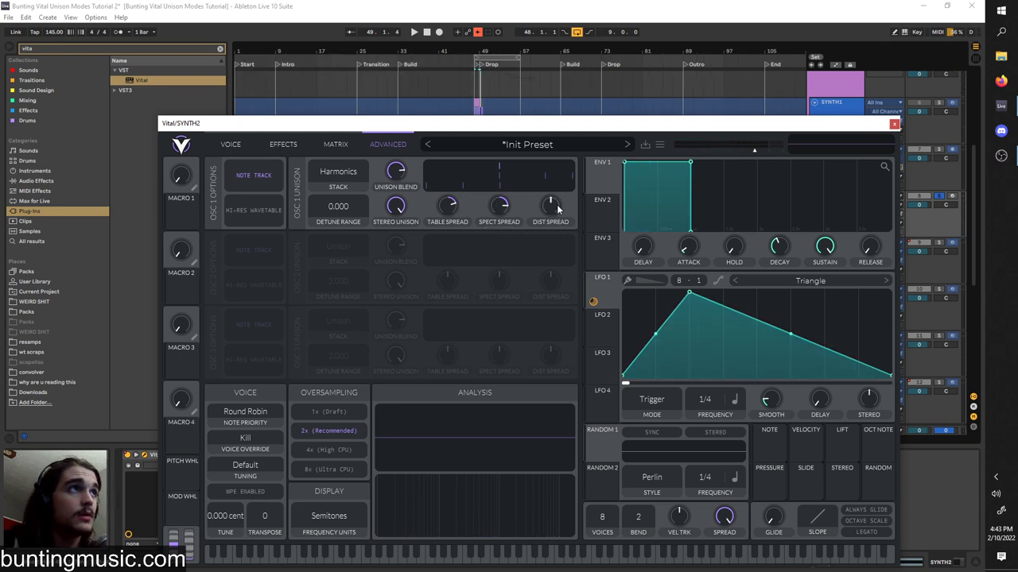
- Audition the SYNTH2 patch with the Soft Clip distortion bypassed, and switch the distortion back on
click(283, 145)
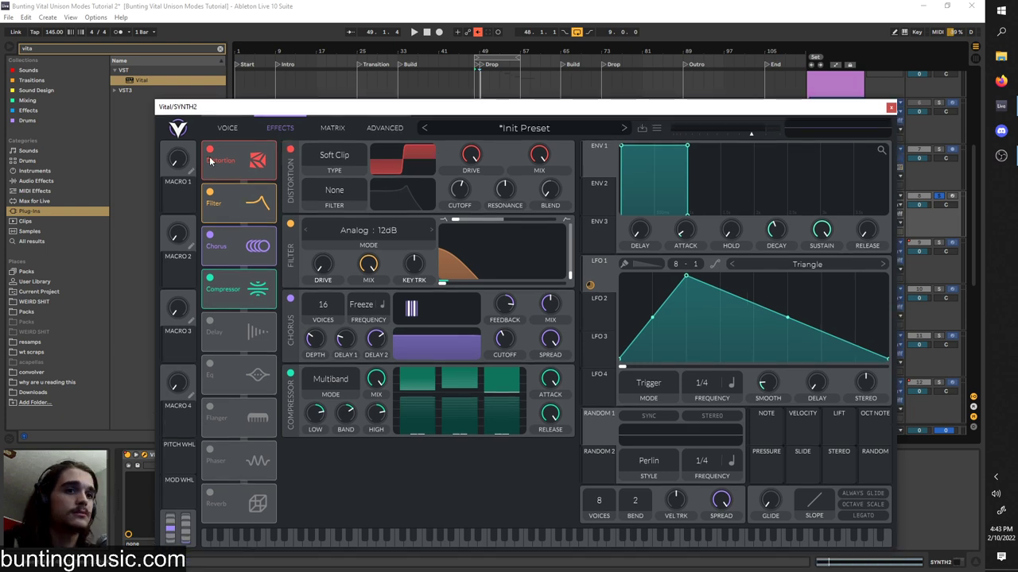
click(210, 151)
key(space)
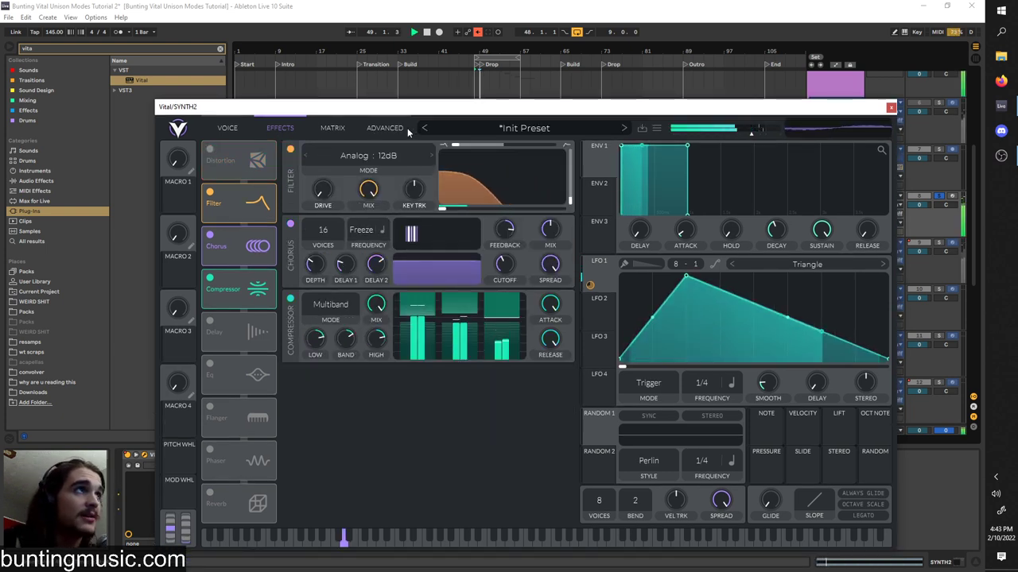
key(space)
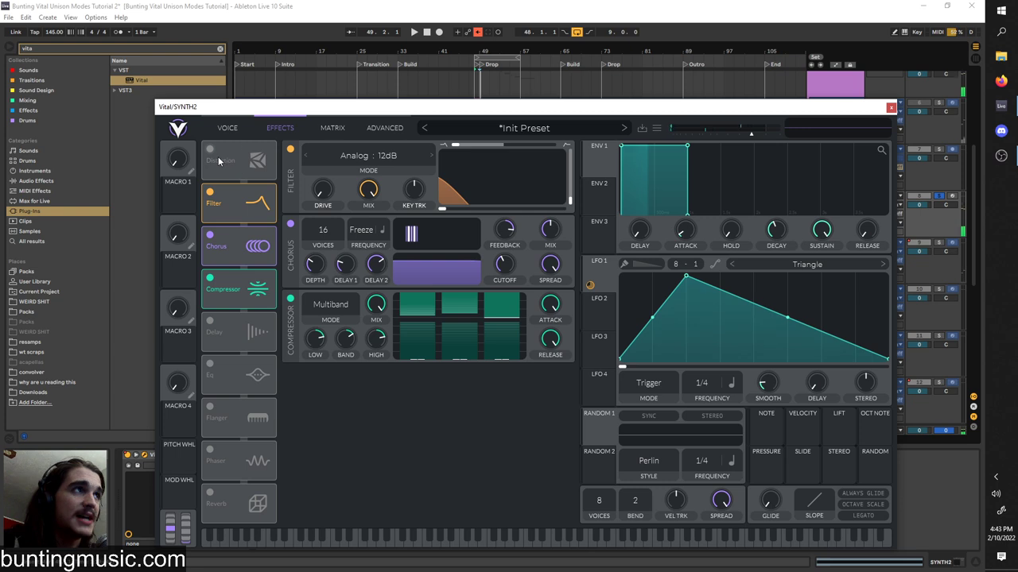
click(210, 150)
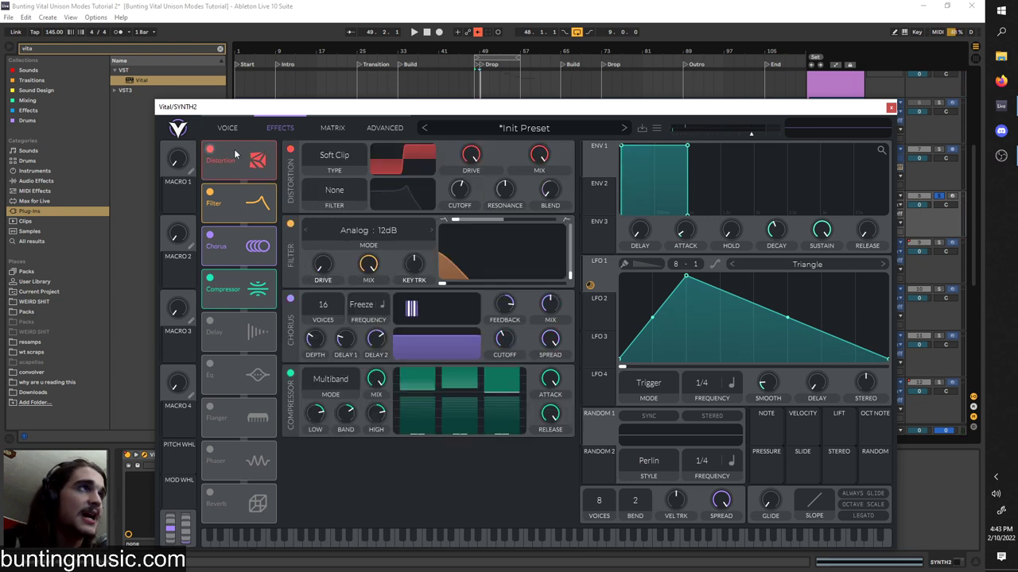
key(space)
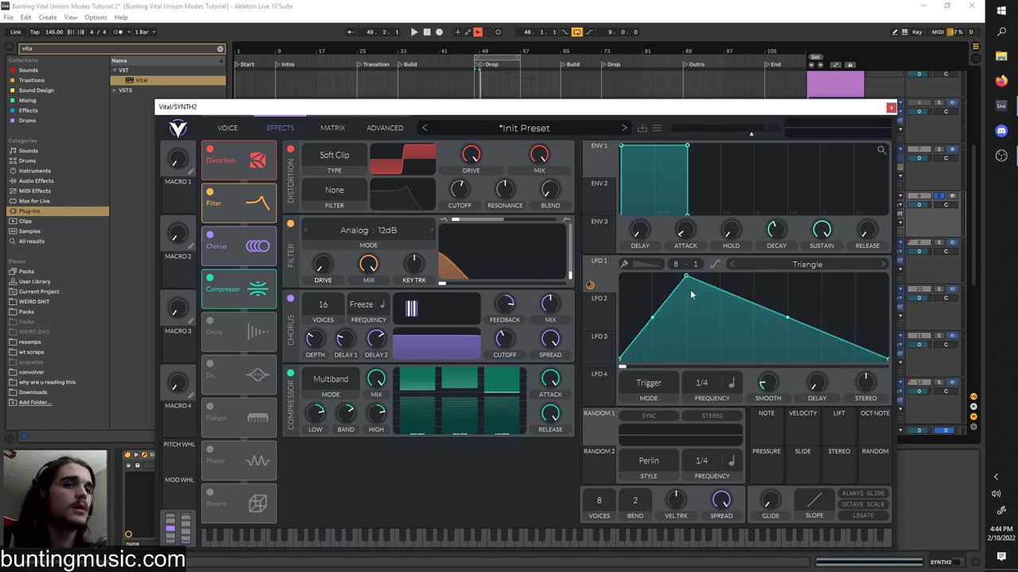
mouse_move(688, 282)
mouse_down()
mouse_move(827, 272)
mouse_move(687, 276)
mouse_up()
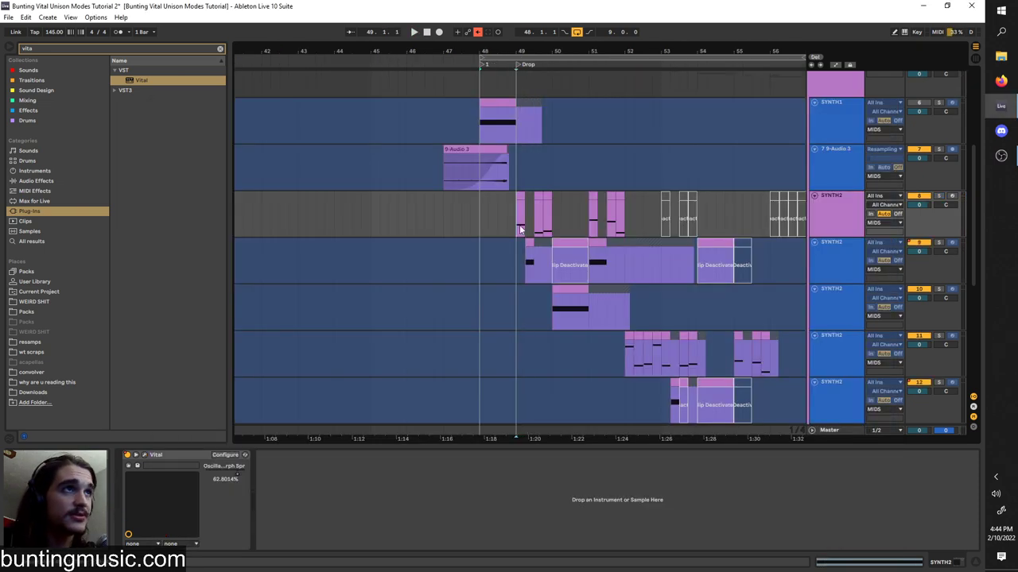
- Solo the second SYNTH2 track, play its first clip after the drop, and open its Vital instrument
scroll(521, 228, right, 3)
scroll(499, 227, down, 1)
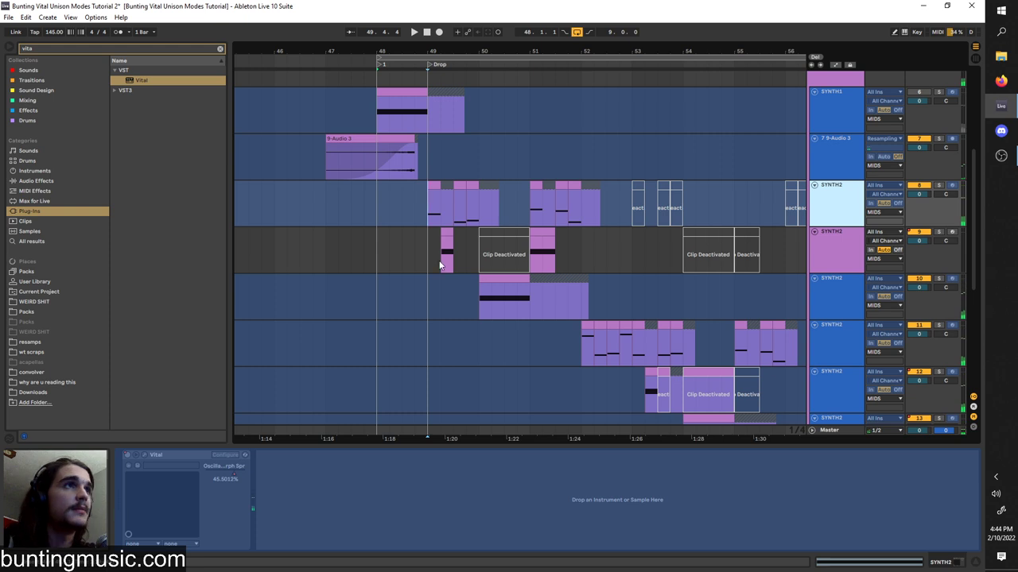
click(440, 263)
key(space)
key(space)
click(939, 232)
key(space)
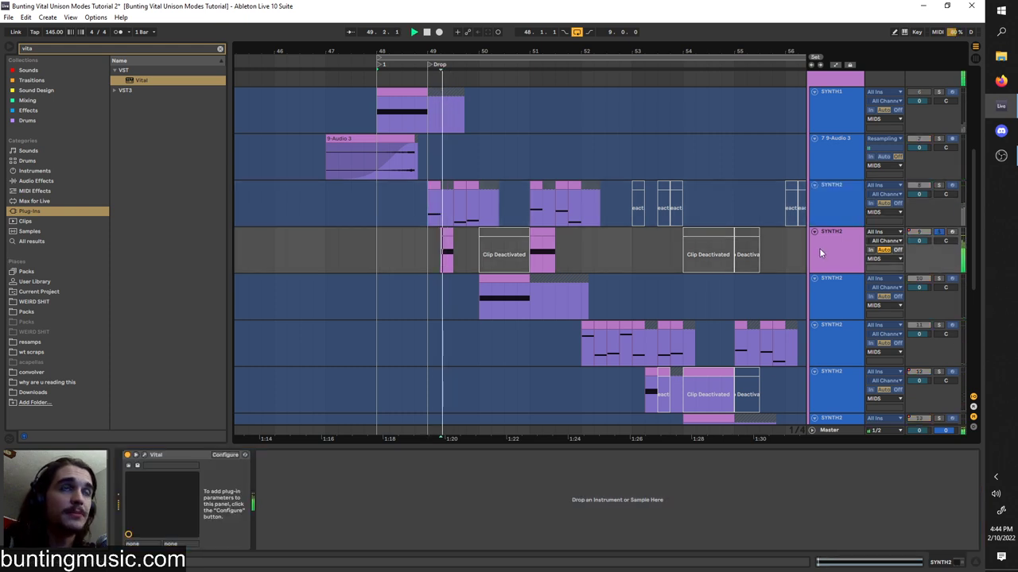
key(space)
click(144, 455)
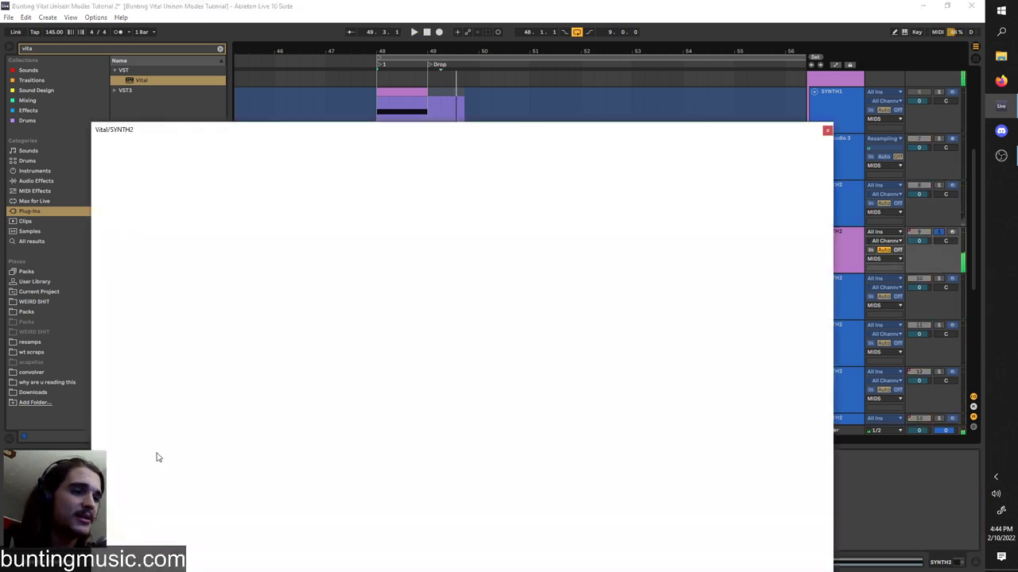
drag(379, 132, 454, 112)
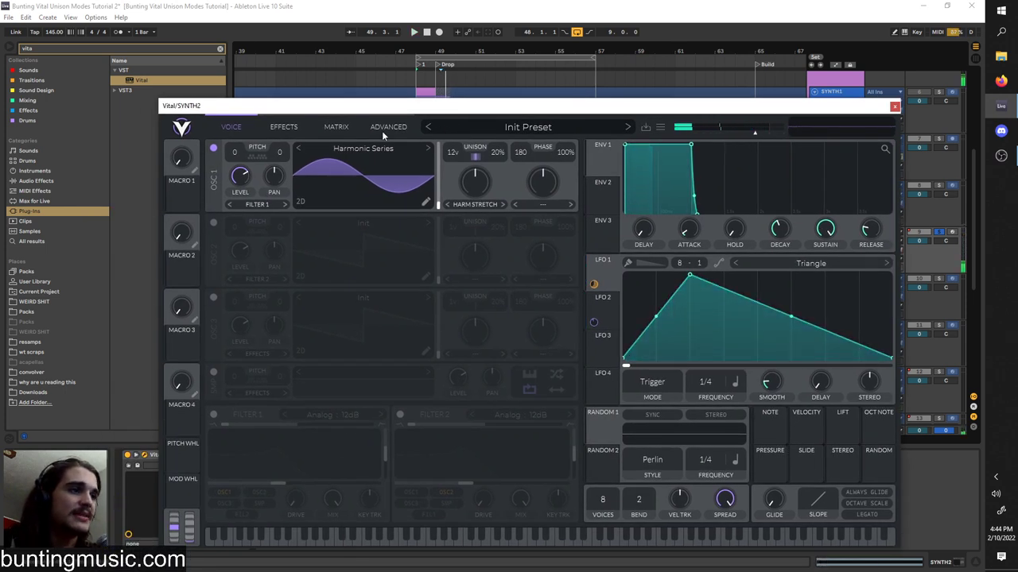
- Audition oscillator 1 with a different unison voice count and return it to 12 voices
key(space)
drag(455, 153, 456, 179)
key(space)
scroll(463, 159, up, 4)
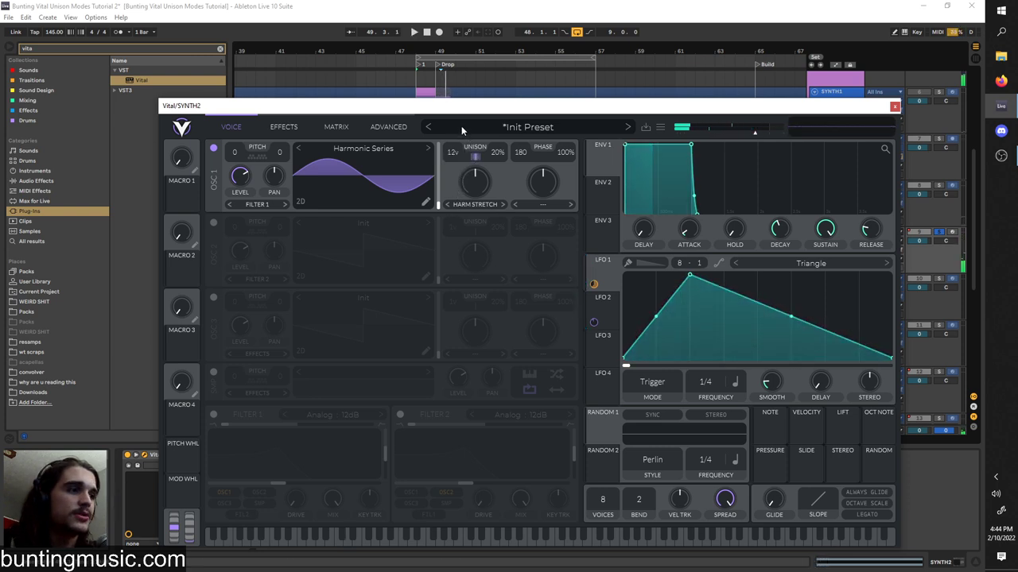
- Review oscillator 1's advanced unison settings and the LFO 2 shape while playing the clip
click(380, 127)
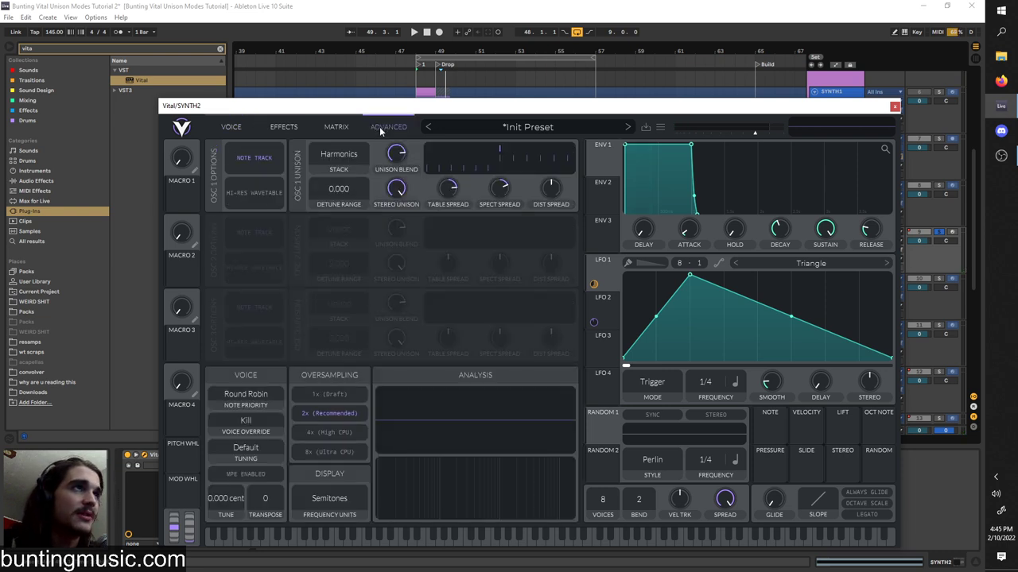
key(space)
click(601, 305)
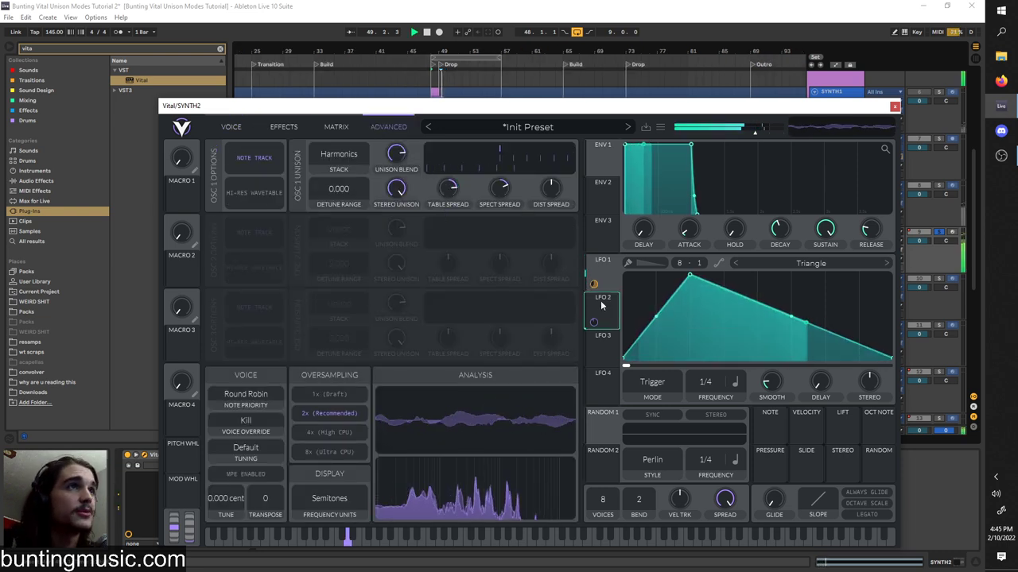
key(space)
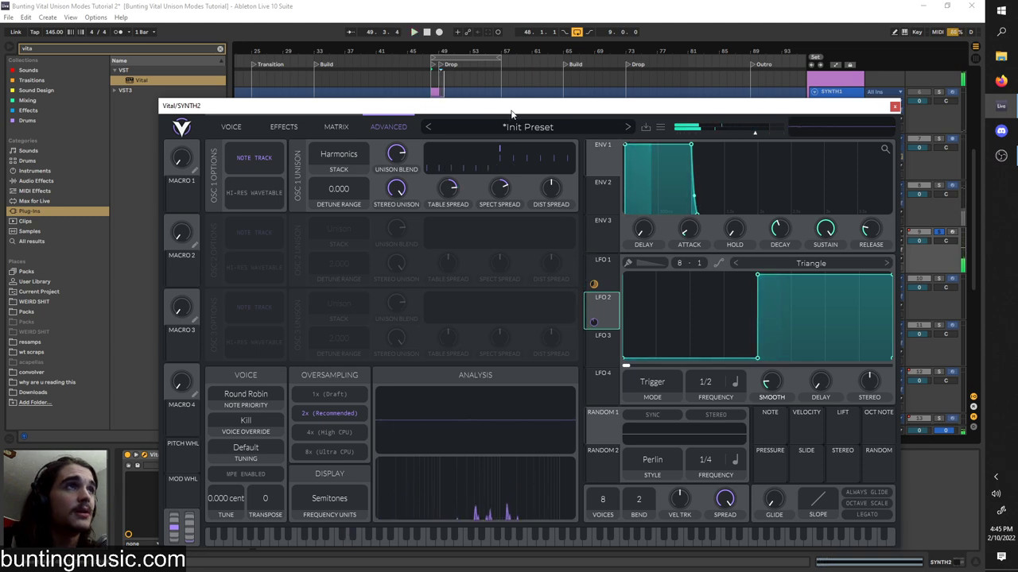
- Move the Vital window clear of the arrangement and play the second SYNTH2 track's clip at bar 51
drag(512, 111, 497, 290)
scroll(477, 249, up, 5)
click(435, 249)
key(space)
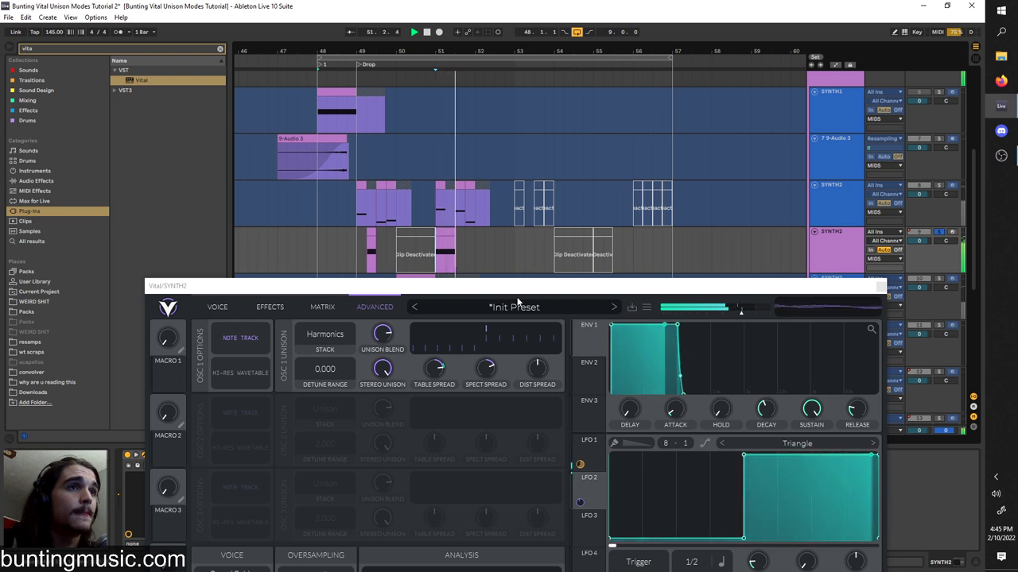
key(space)
- Audition the bar 51 clip while adjusting oscillator 1's spectral spread to 38.80%
drag(505, 290, 494, 223)
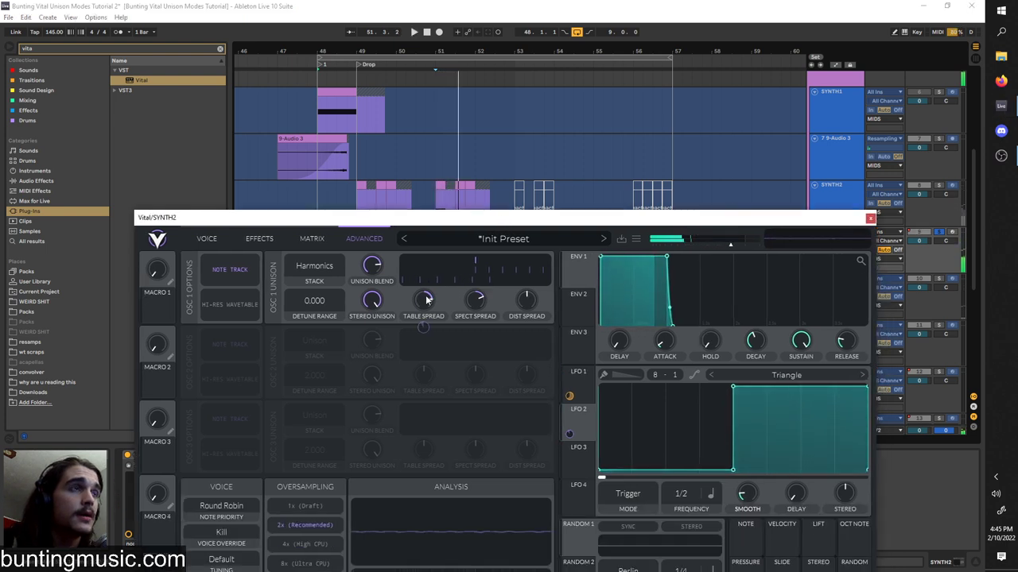
key(space)
key(space)
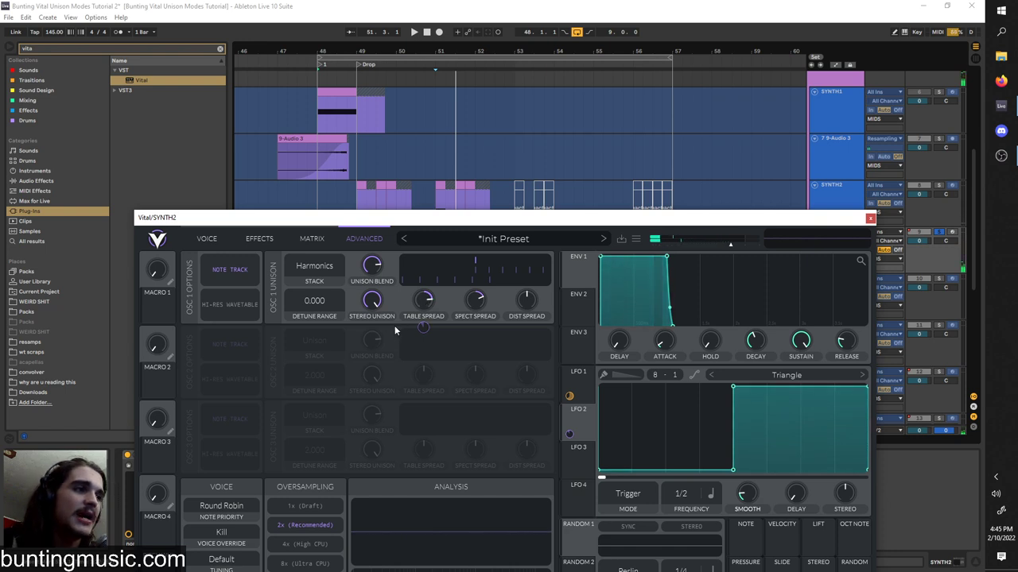
key(minus)
key(space)
mouse_move(479, 298)
mouse_down()
mouse_move(472, 308)
mouse_move(474, 297)
mouse_up()
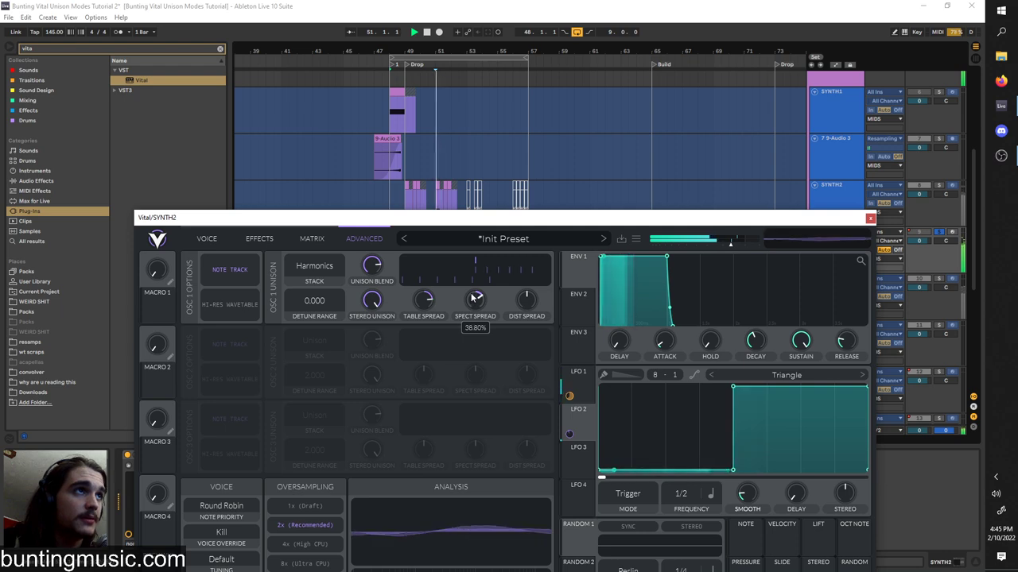
key(space)
- Compare the effects filter's Analog 12dB and 24dB modes with the Delay effect bypassed, ending on 24dB
click(259, 238)
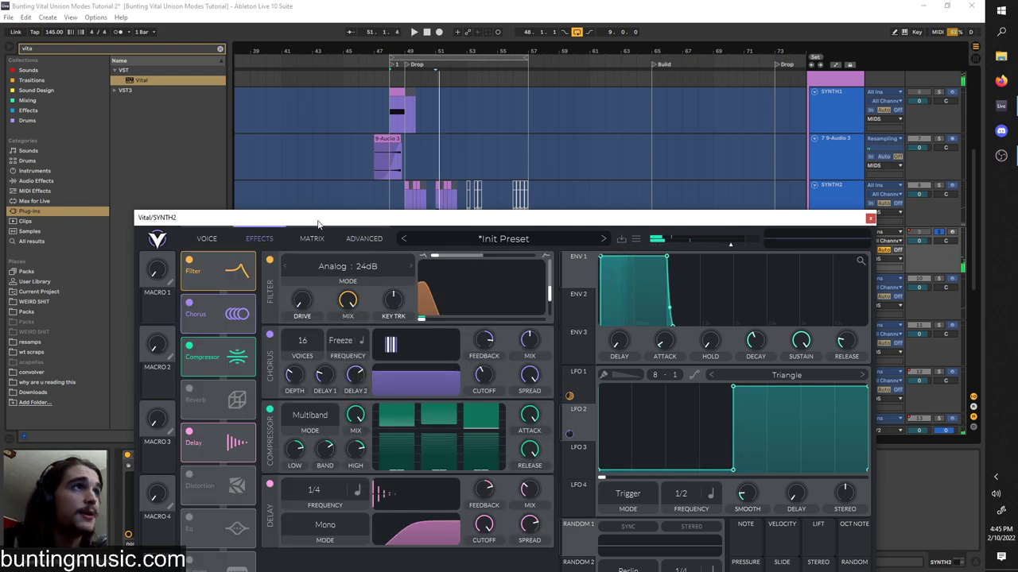
drag(318, 224, 327, 139)
click(601, 295)
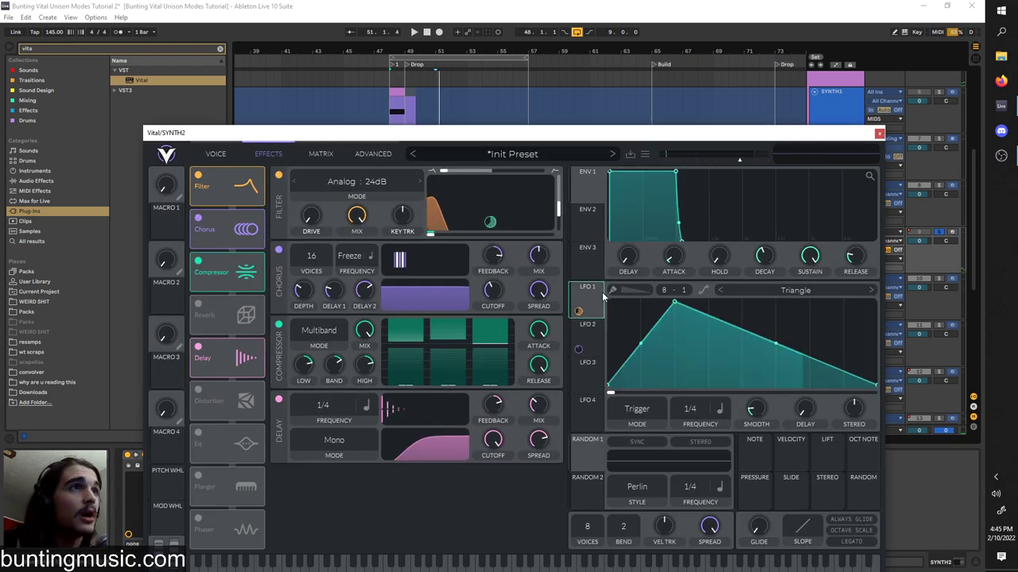
click(294, 183)
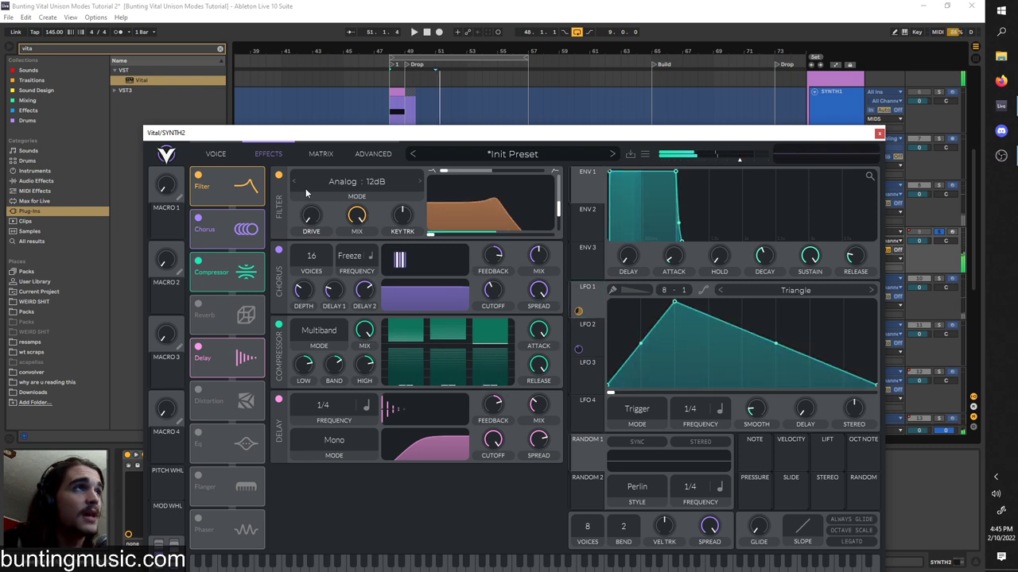
click(199, 347)
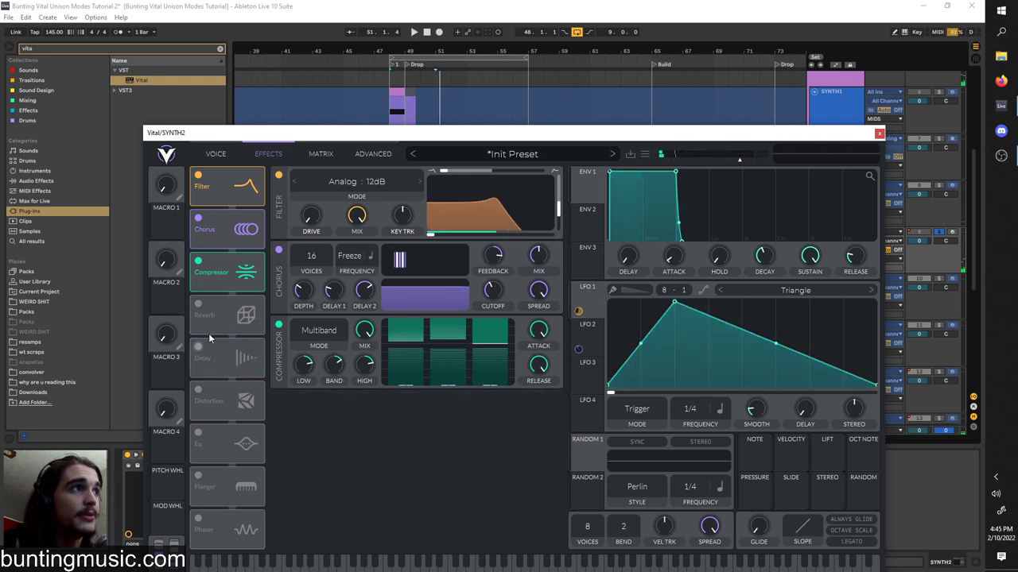
click(419, 181)
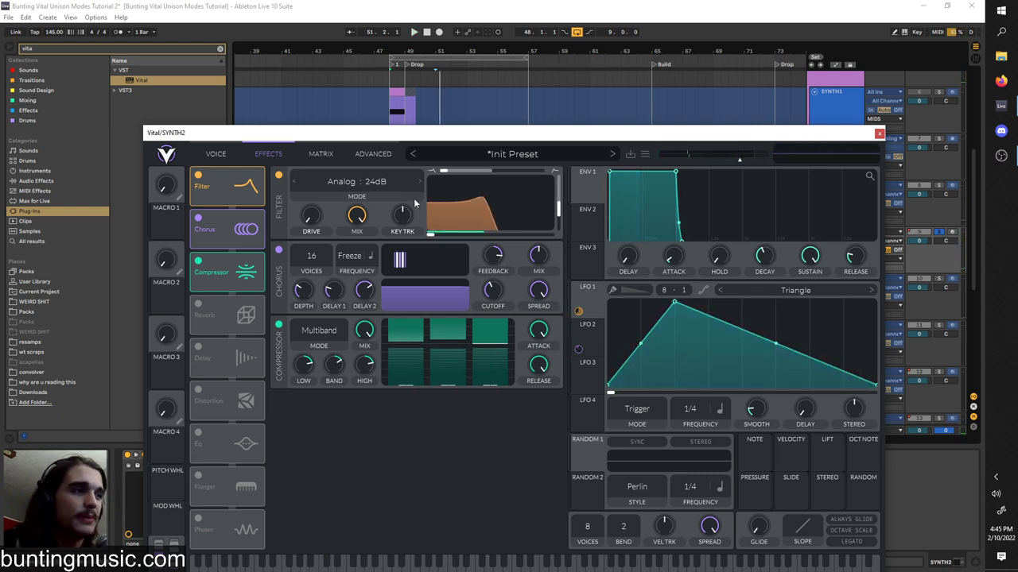
- Re-enable the Delay effect, audition its tempo at 1/16, and return it to 1/4
scroll(432, 104, down, 3)
drag(377, 137, 381, 302)
scroll(404, 256, up, 5)
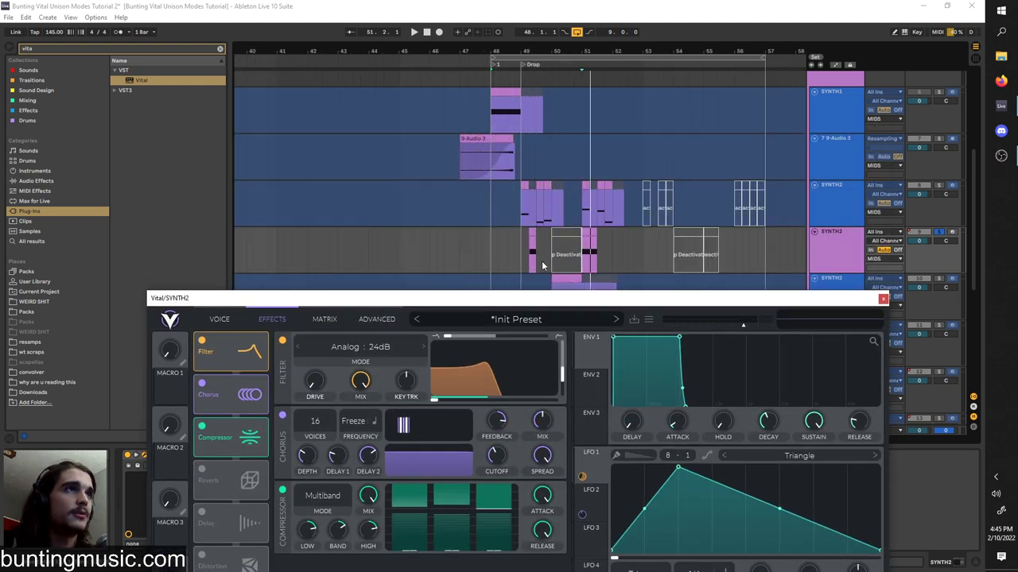
drag(536, 298, 565, 210)
click(230, 424)
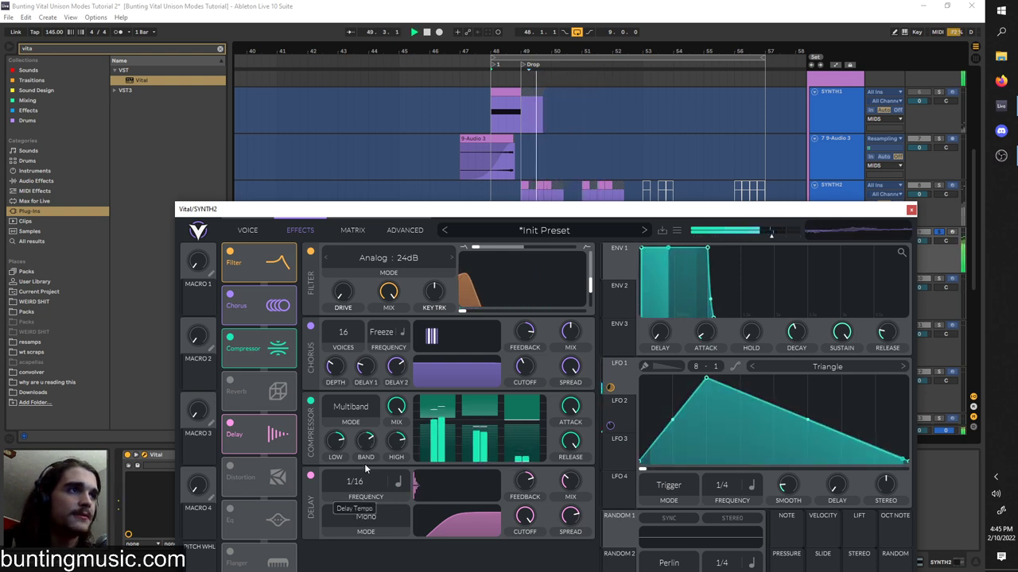
scroll(353, 506, down, 1)
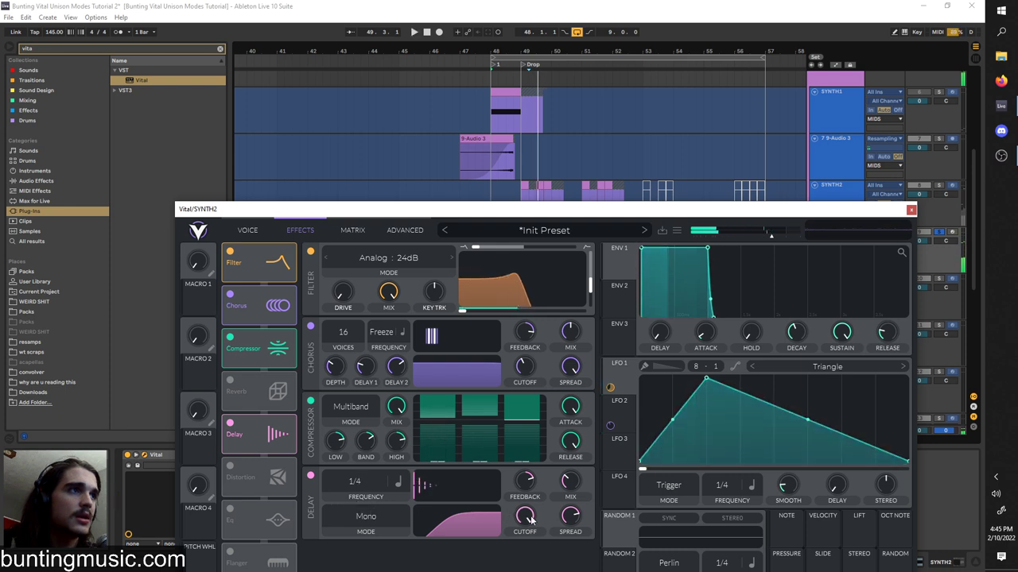
- Play the SYNTH2 tracks together from the first track's clips just after the drop
scroll(531, 529, down, 3)
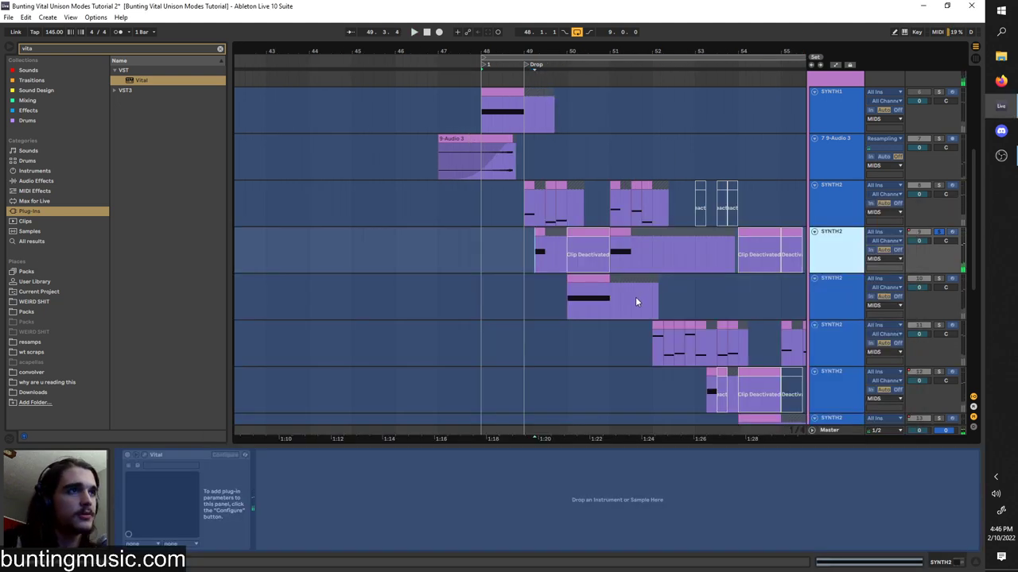
scroll(635, 297, up, 3)
click(427, 208)
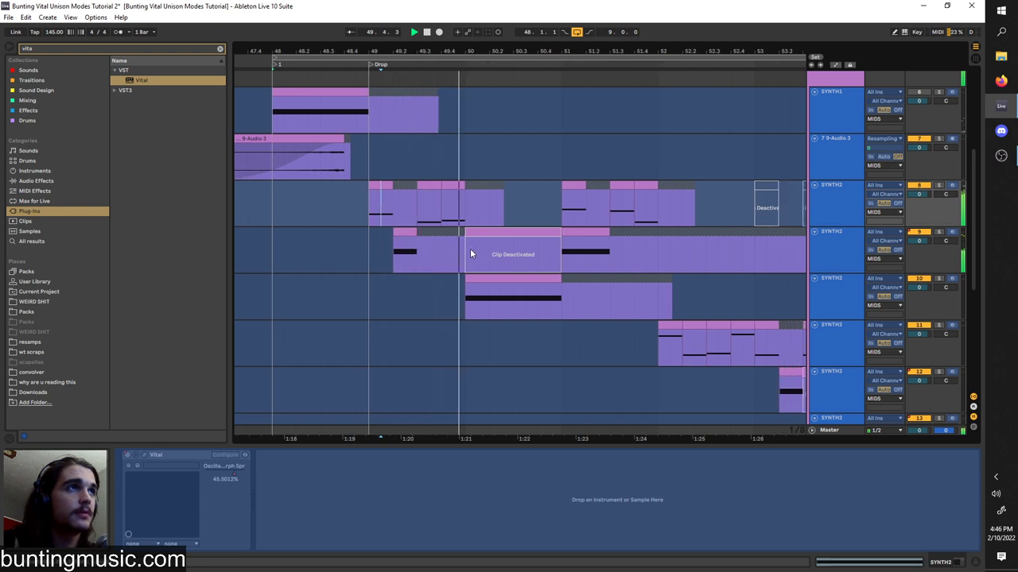
- Play the SYNTH2 clips from bar 50 and unfreeze SYNTH2 track 10
click(468, 248)
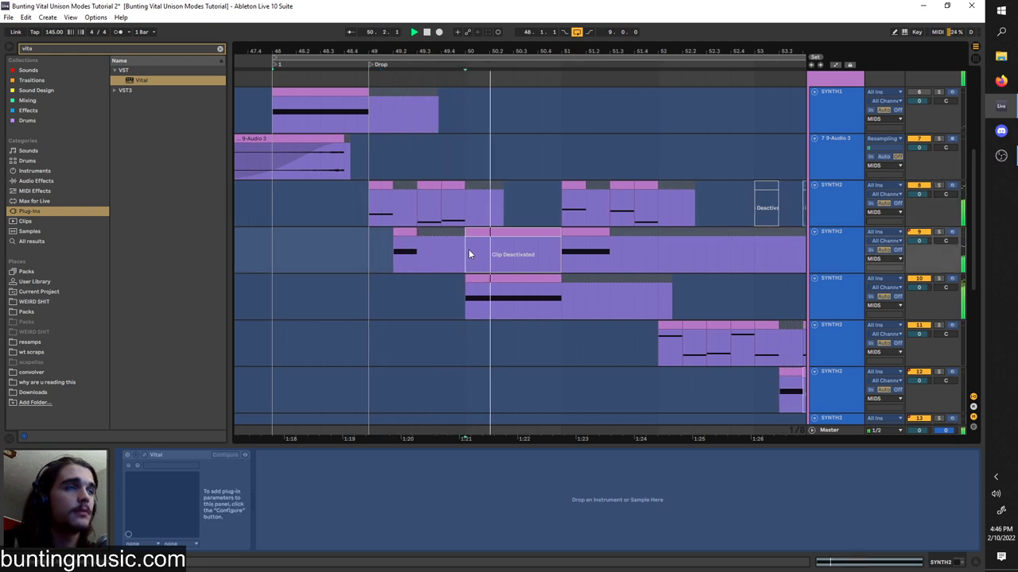
right_click(849, 306)
click(865, 368)
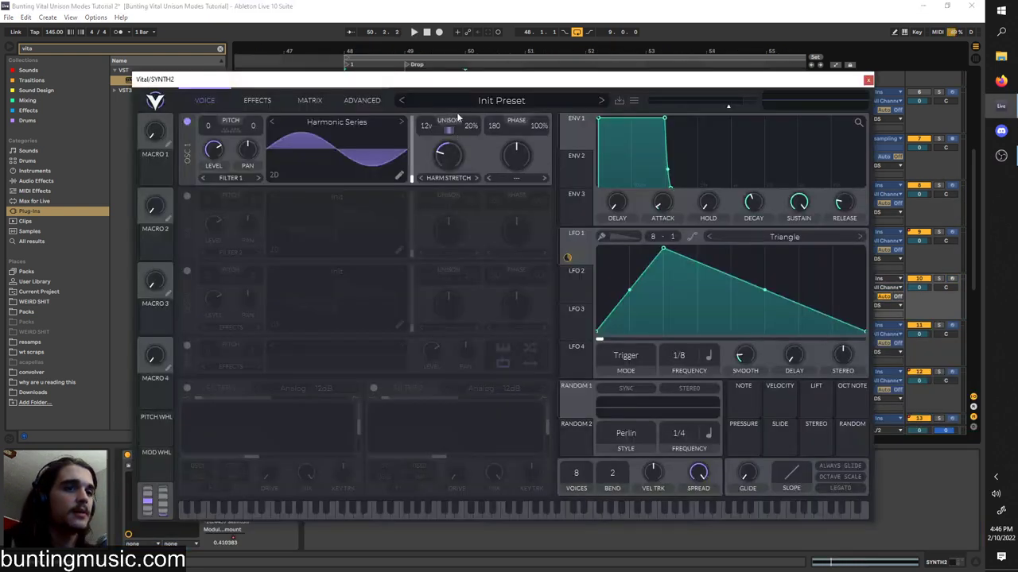
- Audition oscillator 1's Harm Stretch spectral morph at different amounts in track 10's Vital, ending at 24.55%
drag(456, 80, 459, 142)
drag(462, 178, 462, 172)
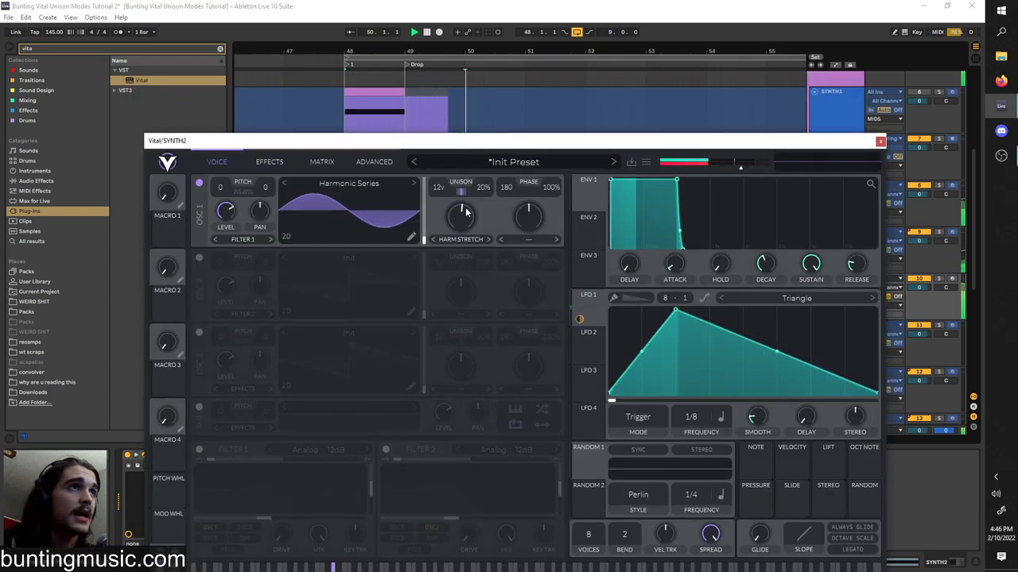
mouse_move(464, 215)
mouse_down()
mouse_move(462, 186)
mouse_move(462, 218)
mouse_up()
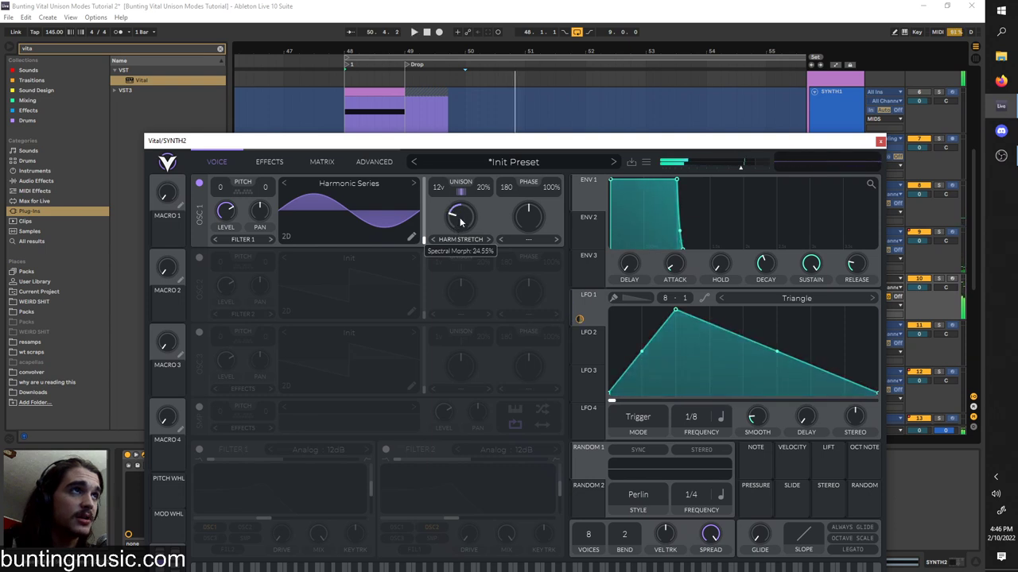
- Review oscillator 1's advanced unison settings, reveal track 10's oscillator 1 unison automation, and play it from bar 50
click(374, 162)
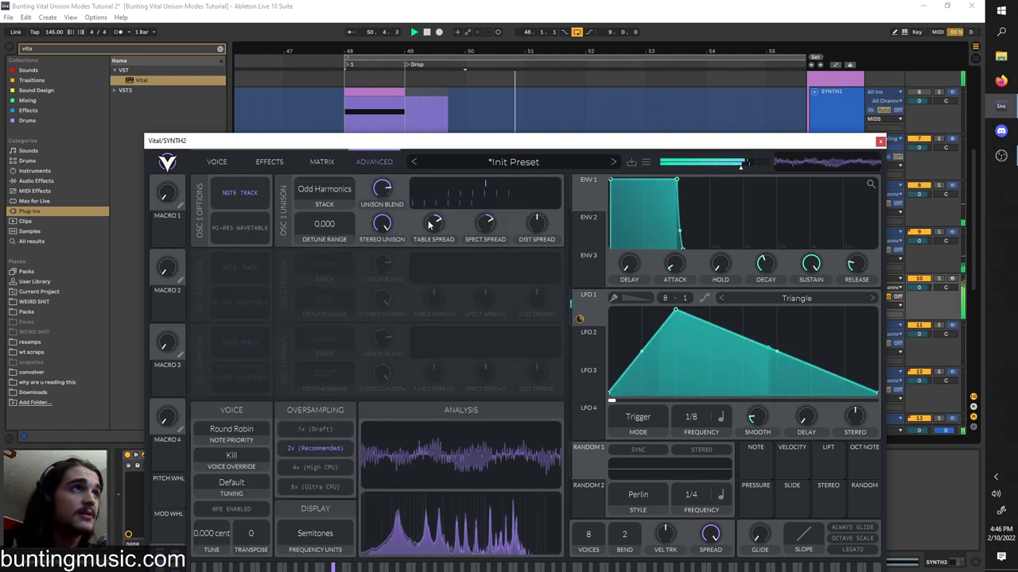
drag(455, 141, 458, 447)
click(836, 65)
scroll(508, 309, up, 5)
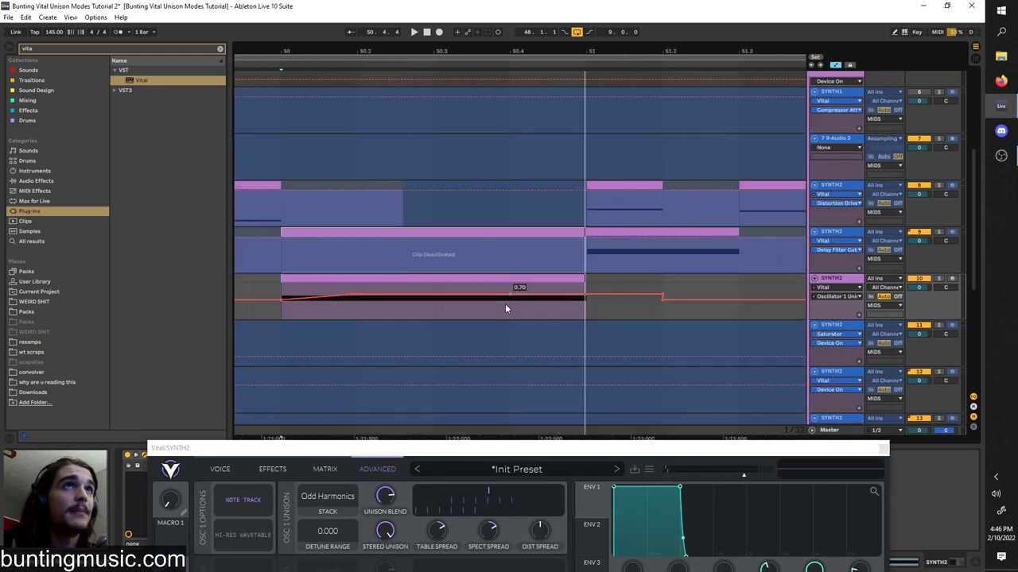
scroll(397, 316, down, 3)
key(space)
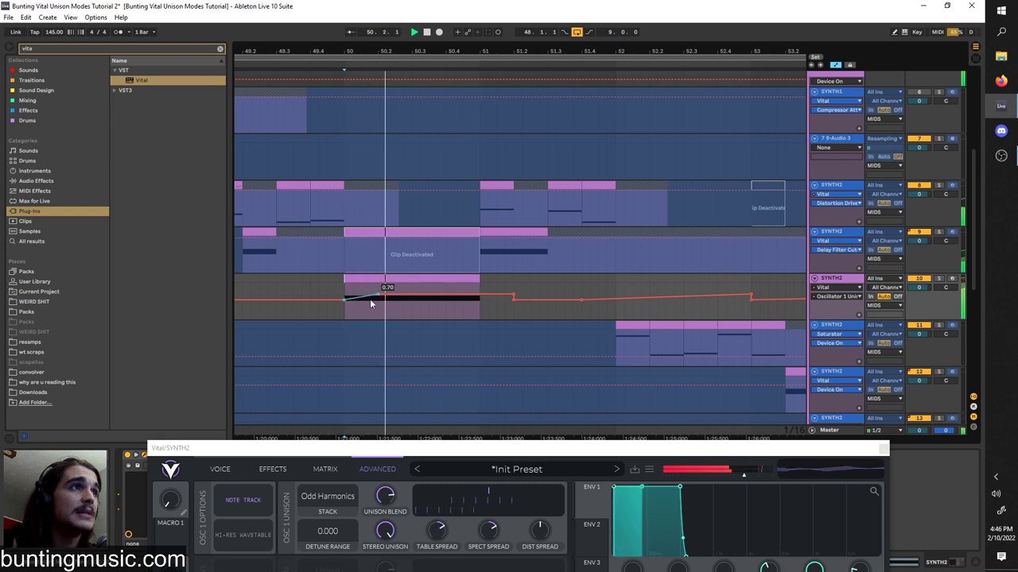
- Try a steeper, higher automation ramp at the start of track 10's bar 50 clip and audition it
drag(346, 303, 378, 289)
key(space)
key(space)
key(space)
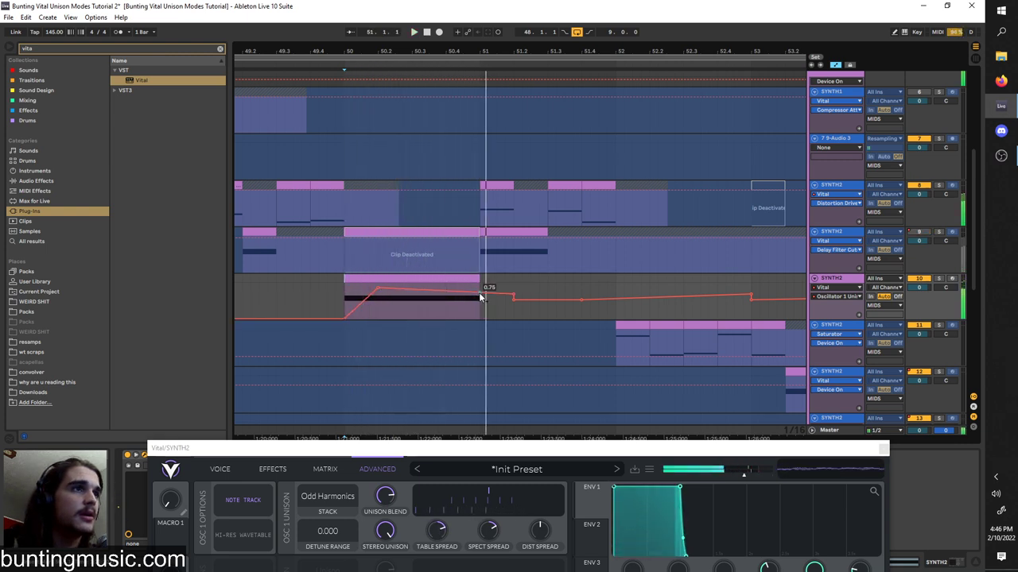
- Audition the bar 50 clip while raising oscillator 1's spectral spread slightly
drag(374, 450, 354, 324)
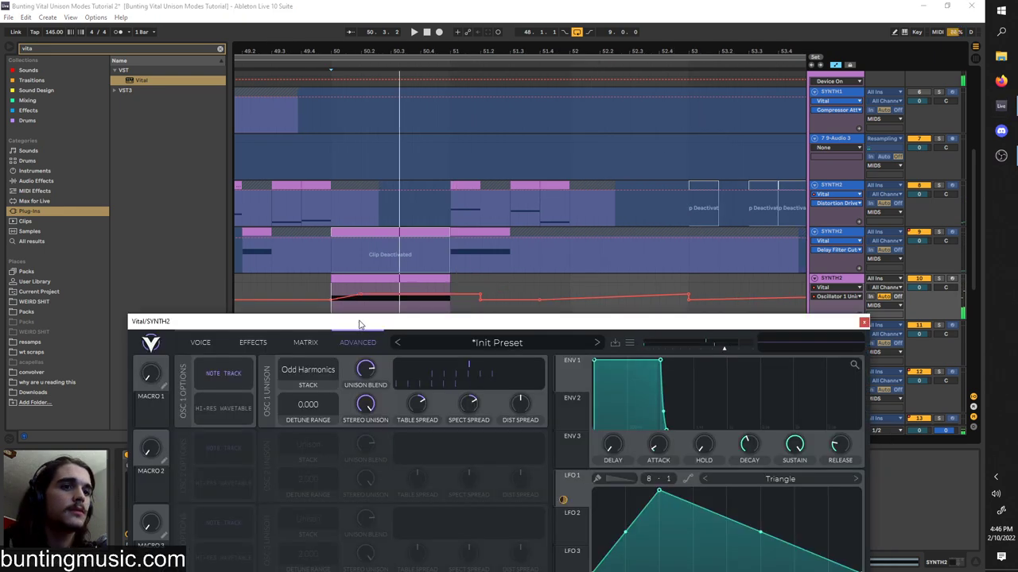
drag(470, 404, 470, 399)
key(space)
key(space)
- Raise the effects filter's cutoff while auditioning the bar 50 clip, and inspect the Filter fx Cutoff automation
drag(284, 328, 276, 199)
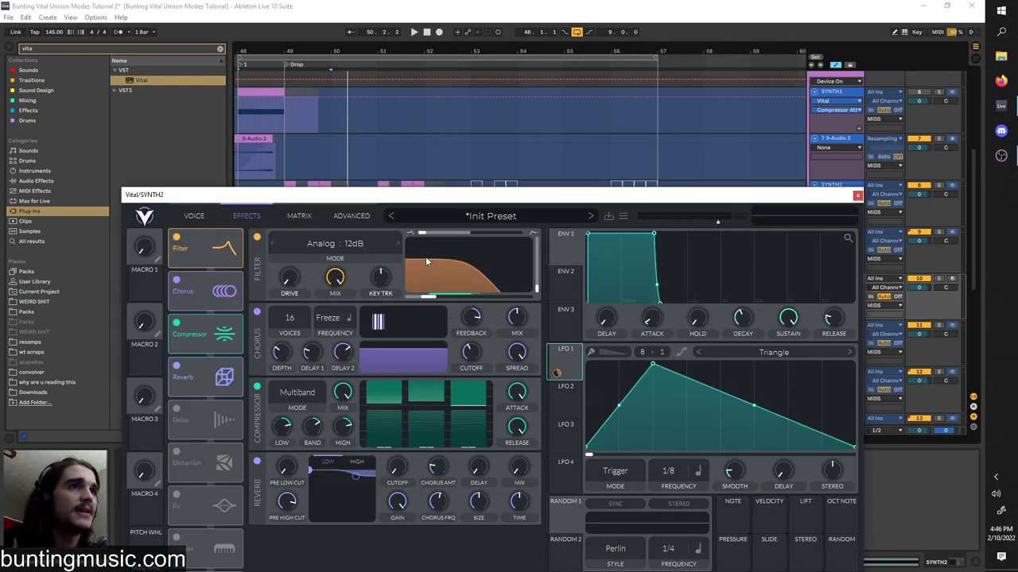
drag(398, 197, 390, 296)
key(space)
drag(422, 396, 454, 398)
key(space)
drag(367, 284, 348, 344)
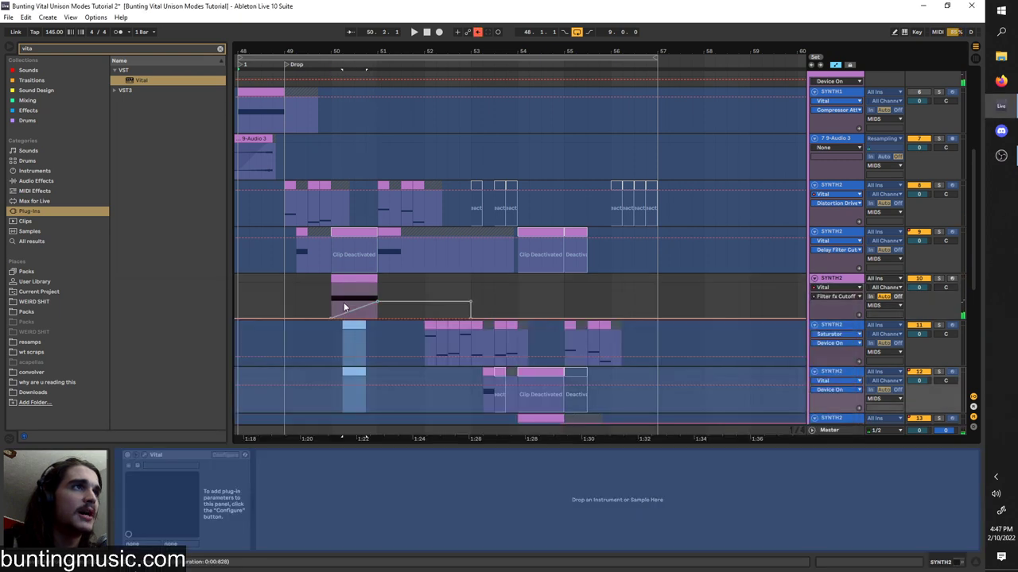
- Toggle the Reverb effect off and back on, and audition the Reverb Mix automation ramp within bar 50
key(ctrl+alt+p)
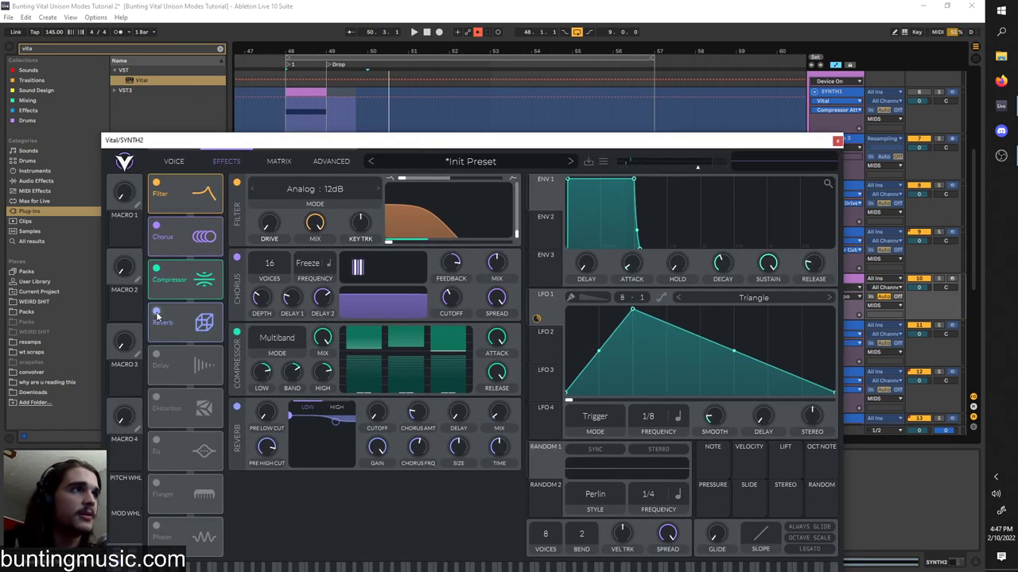
click(157, 312)
click(157, 313)
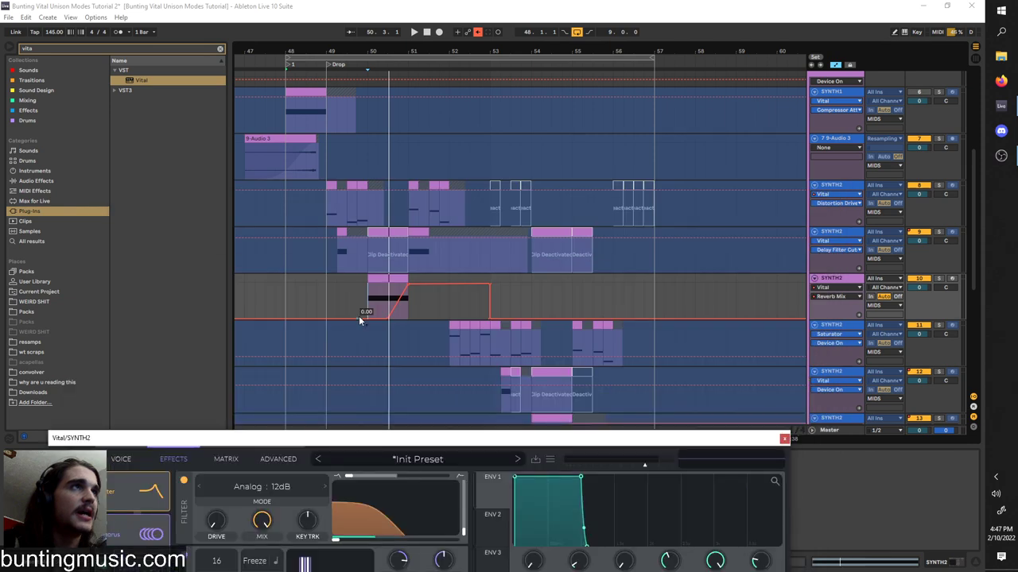
click(415, 299)
key(space)
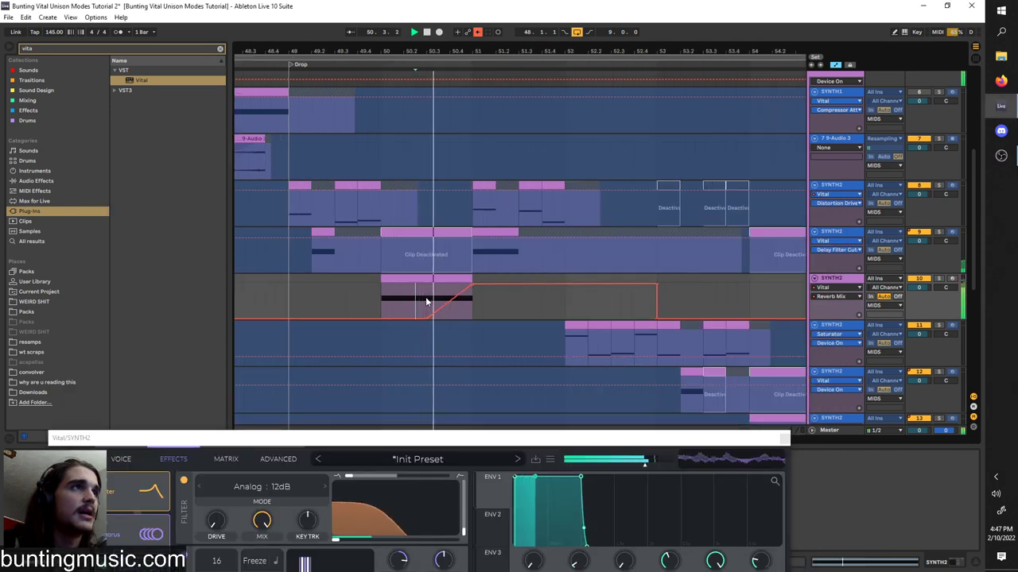
click(426, 300)
key(space)
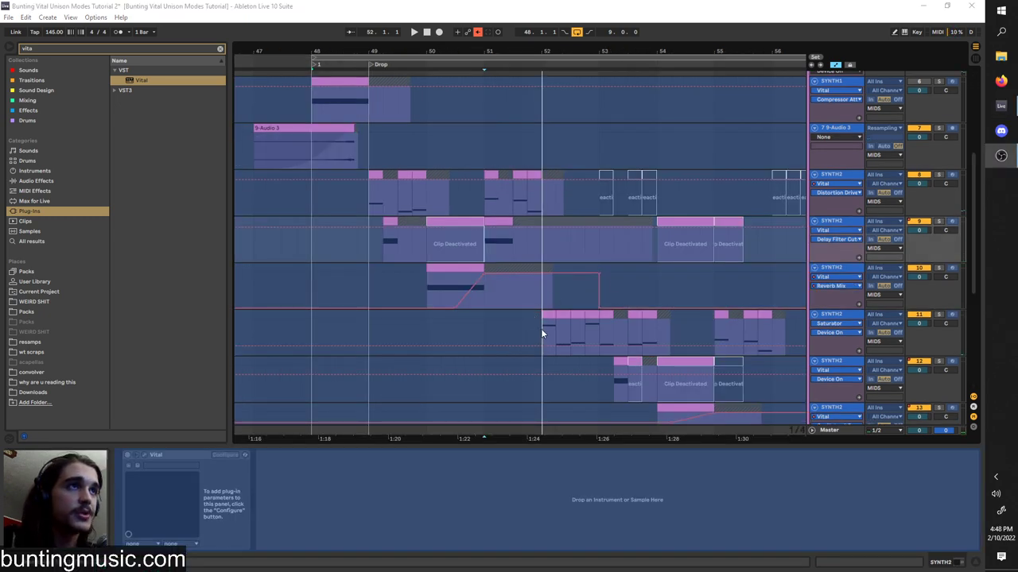
- Audition SYNTH2 track 8 from bar 51, and unfreeze it with its oscillator 1 automation shown
click(542, 331)
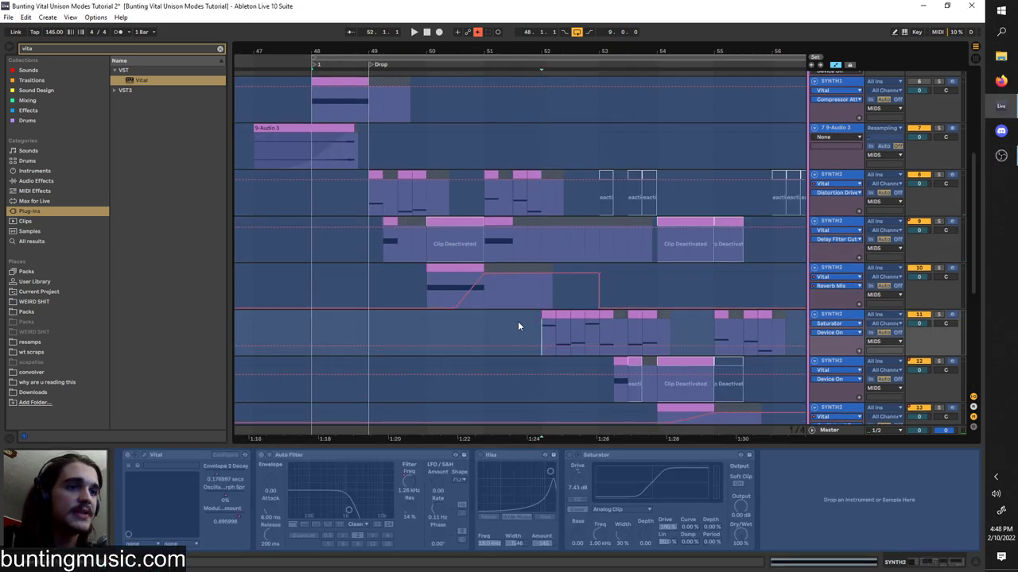
click(482, 209)
key(space)
click(402, 196)
click(495, 202)
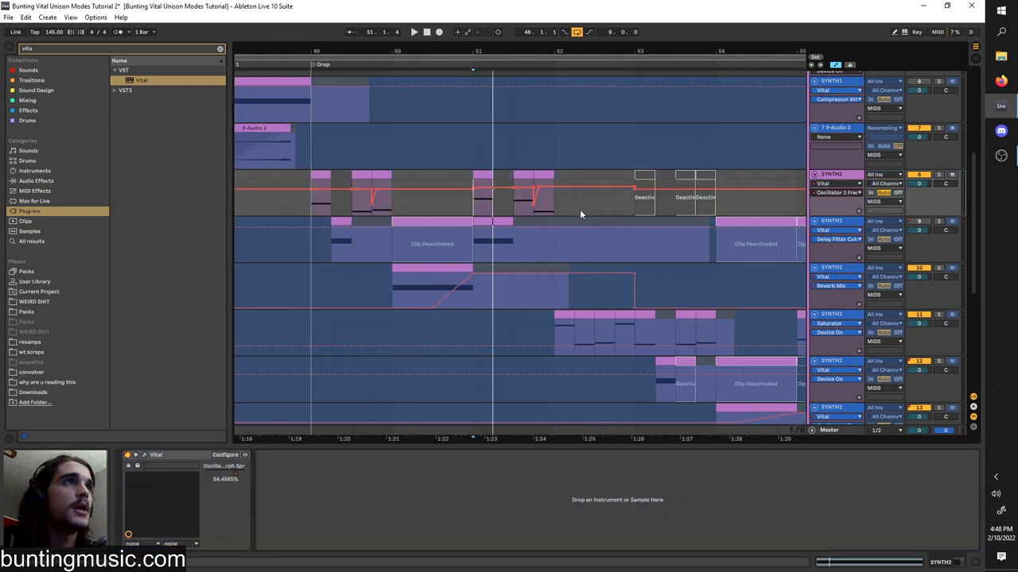
- Compare track 8's clips after the drop and at bar 51 against their oscillator 1 automation by playing them
scroll(471, 212, up, 3)
click(471, 211)
scroll(406, 212, down, 3)
click(332, 210)
key(space)
click(439, 203)
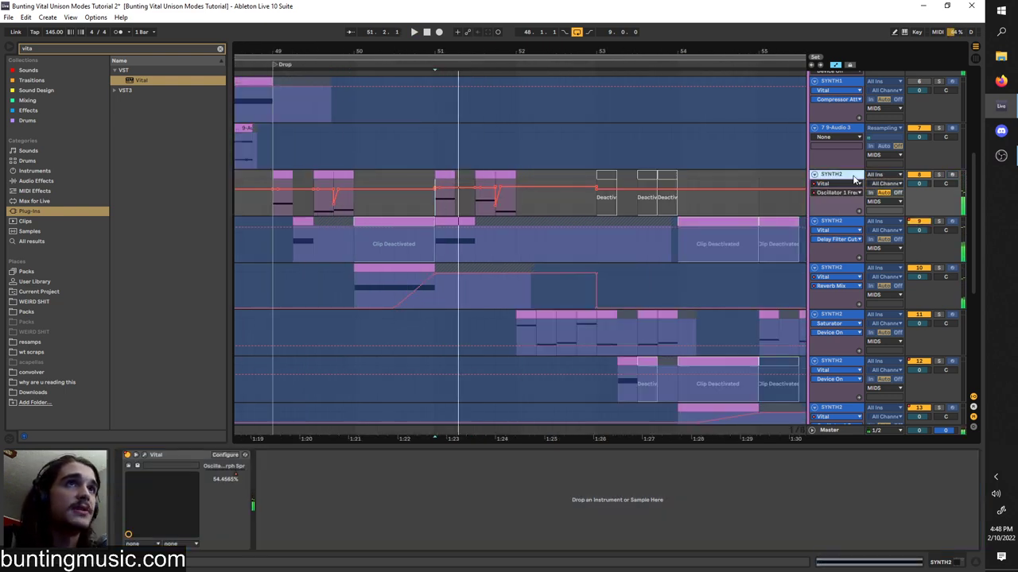
- Open track 8's Vital, show its Harmonics unison settings, and demonstrate lowering oscillator 1's spectral spread
click(144, 455)
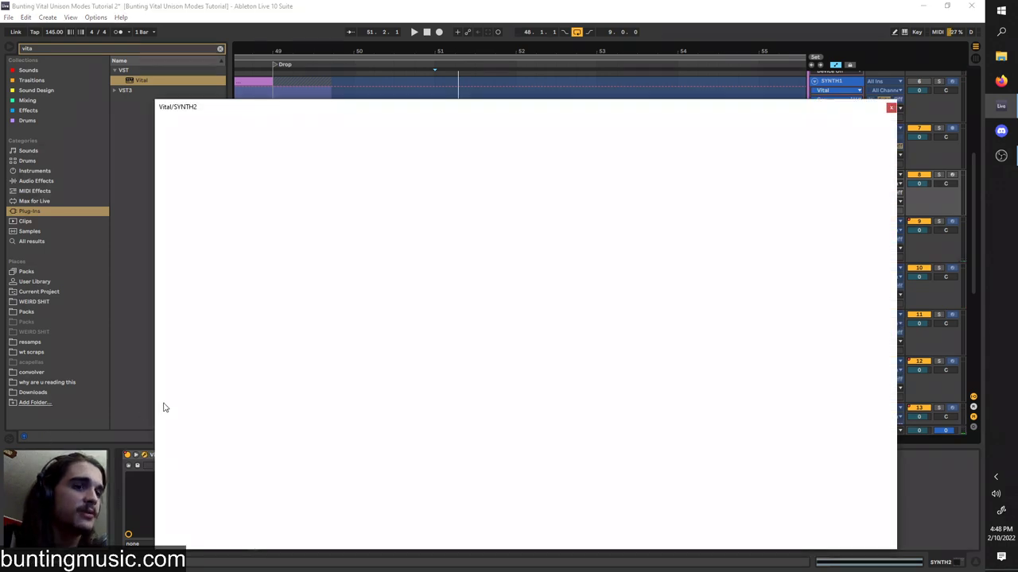
click(407, 122)
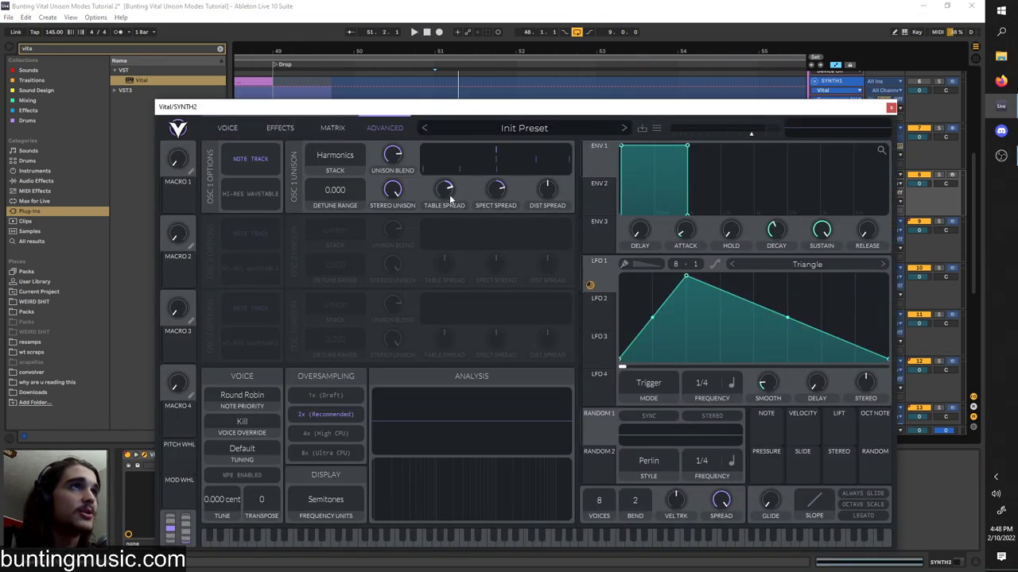
drag(453, 107, 444, 351)
drag(487, 434, 488, 445)
ctrl+scroll(452, 252, up, 4)
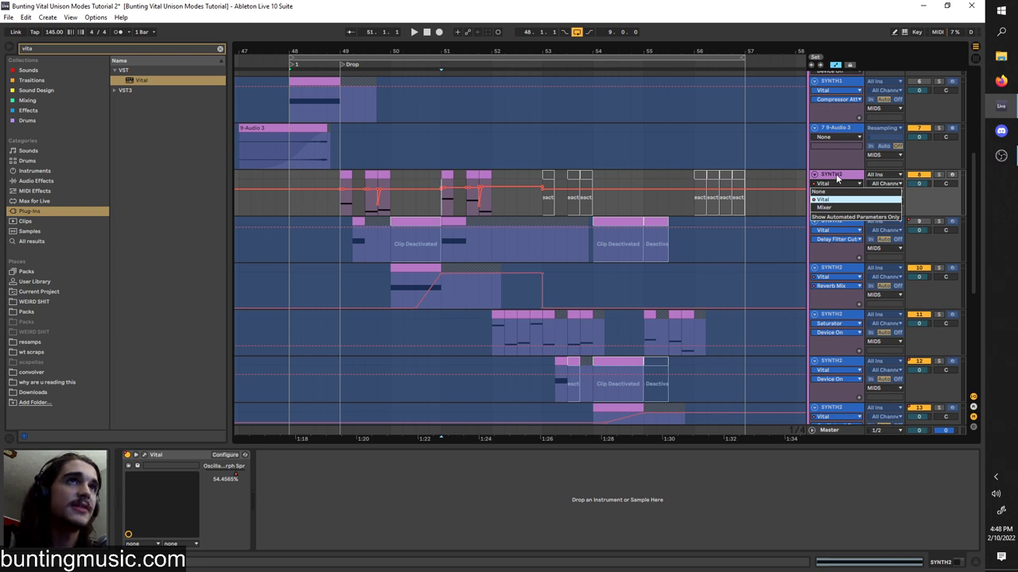
- Freeze SYNTH2 track 8
right_click(835, 176)
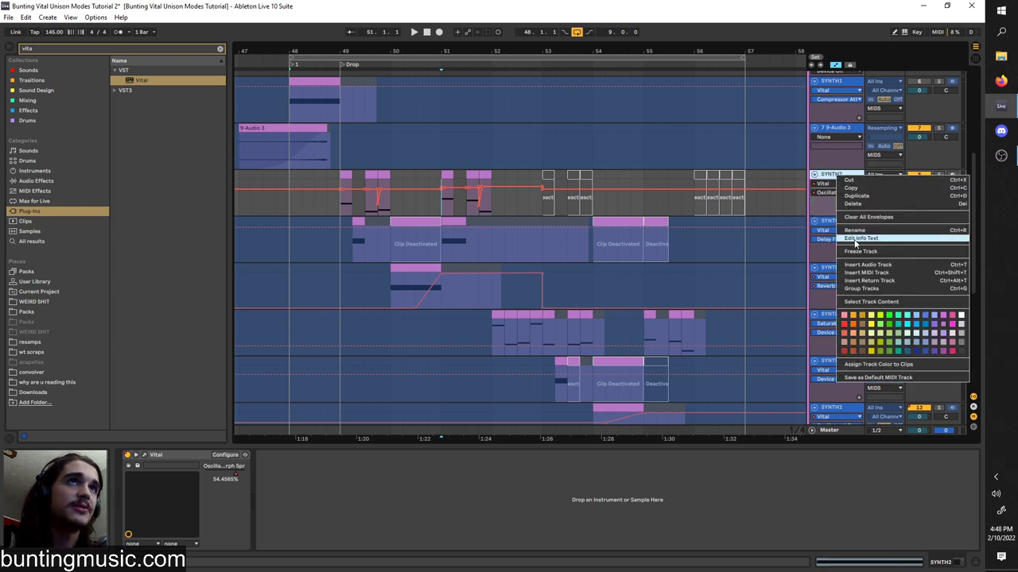
click(861, 247)
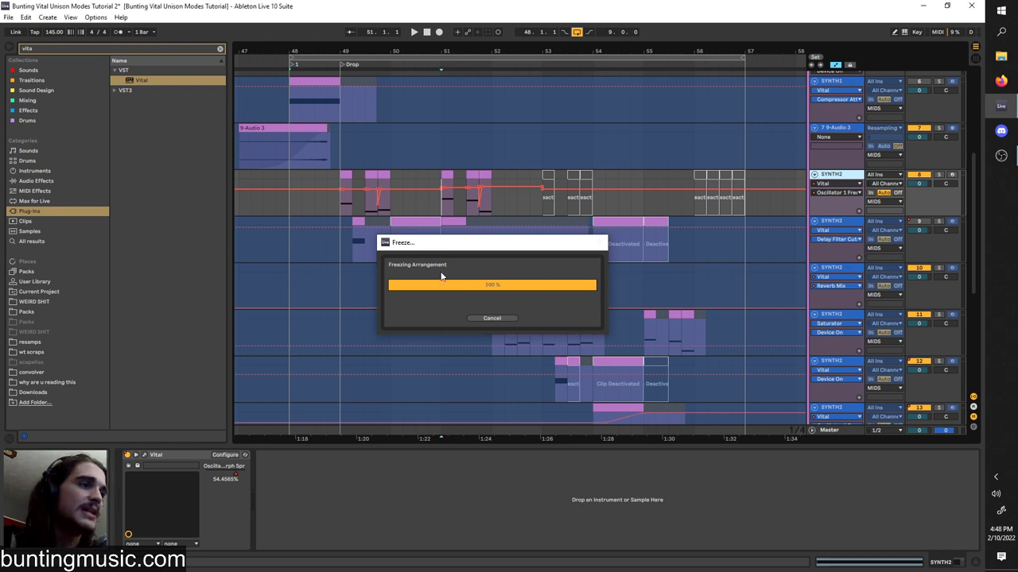
scroll(425, 291, up, 3)
scroll(499, 269, down, 5)
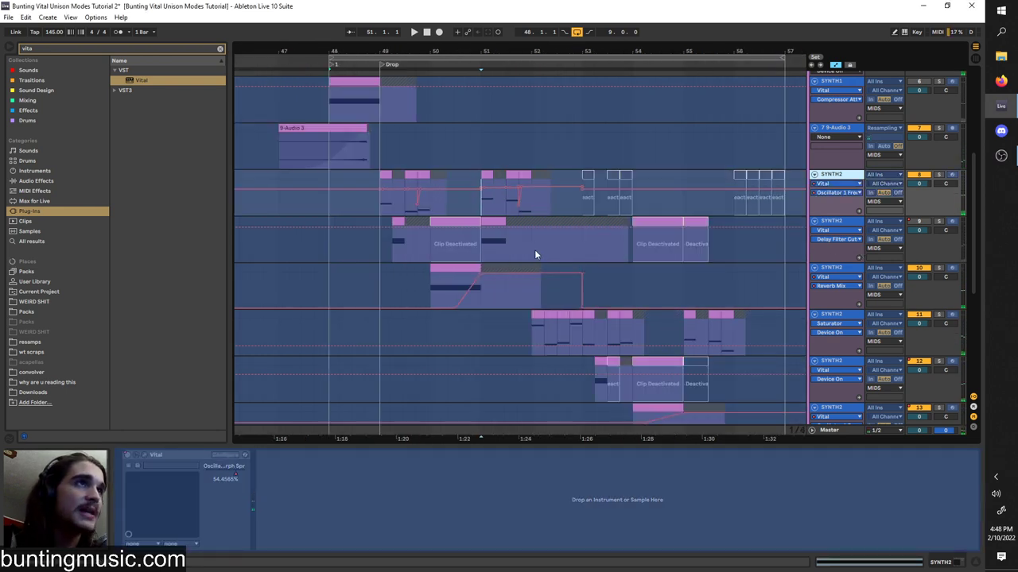
- Unfreeze and solo SYNTH2 track 11, and play its clips from bar 52
click(533, 338)
scroll(533, 335, up, 5)
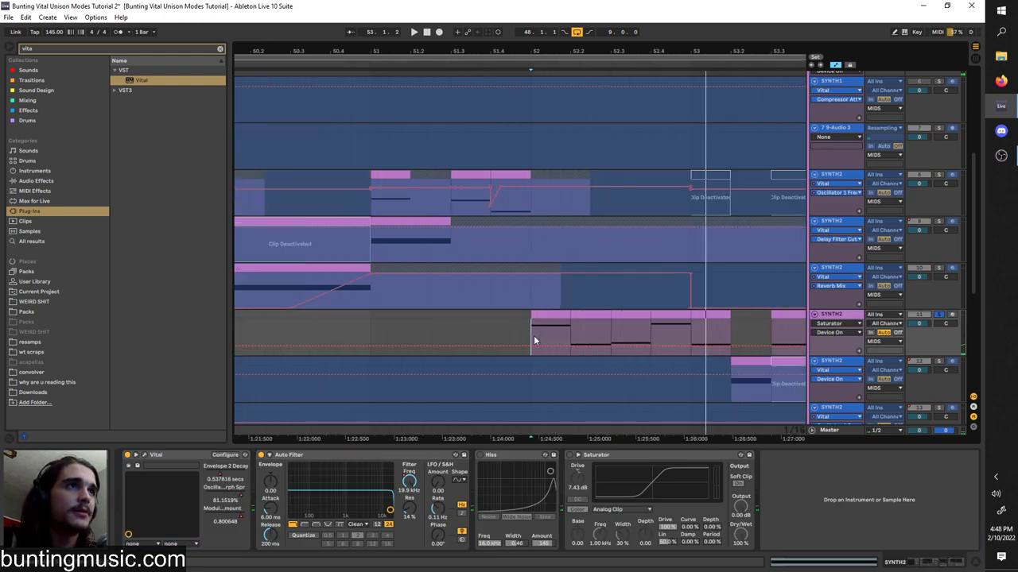
key(space)
scroll(533, 337, right, 1)
scroll(531, 339, down, 3)
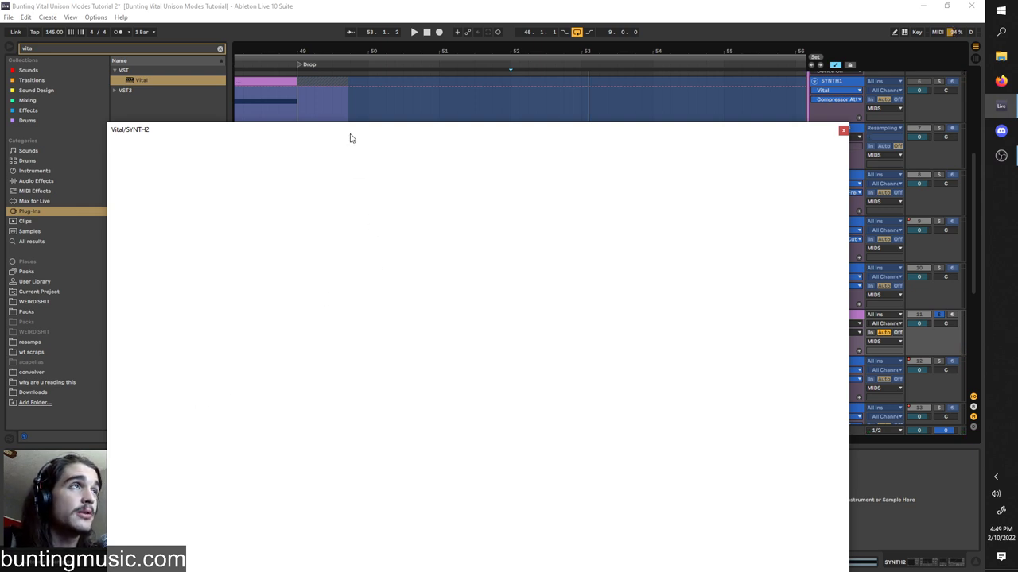
- Show the Odd Harmonics unison settings in track 11's Vital and audition the clips from around bar 52
drag(349, 139, 361, 110)
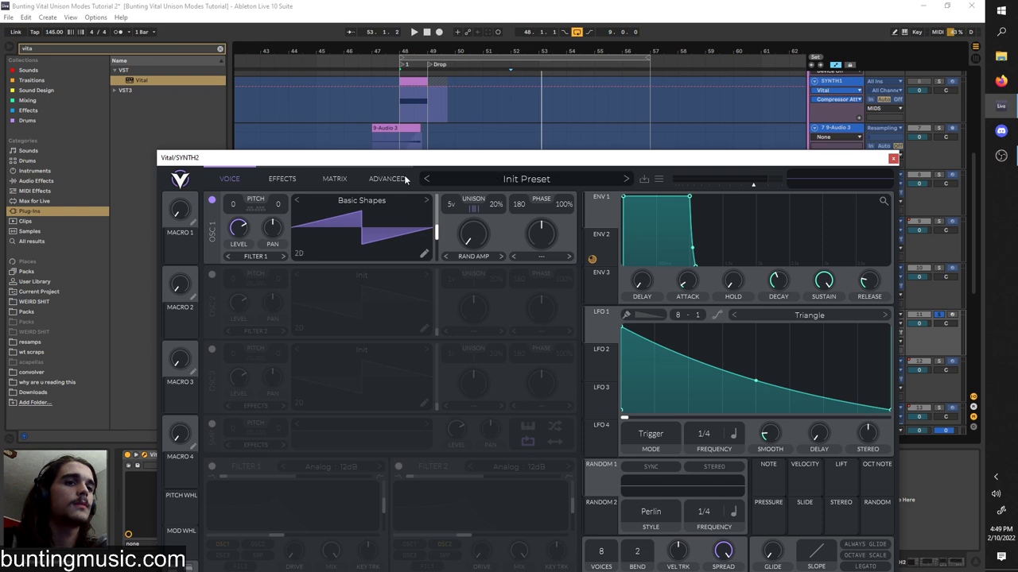
click(398, 179)
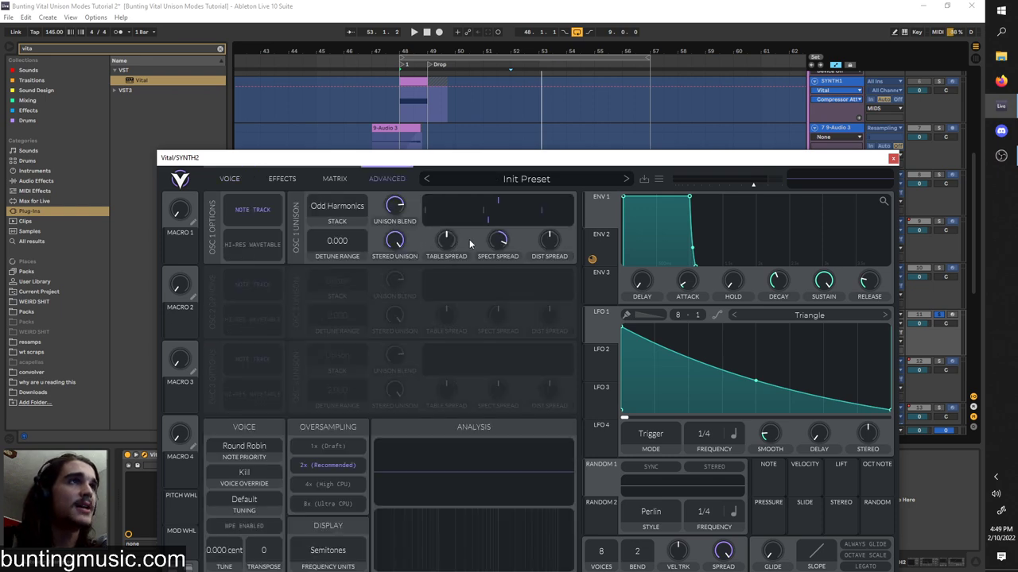
drag(499, 160, 545, 228)
key(space)
scroll(524, 342, up, 3)
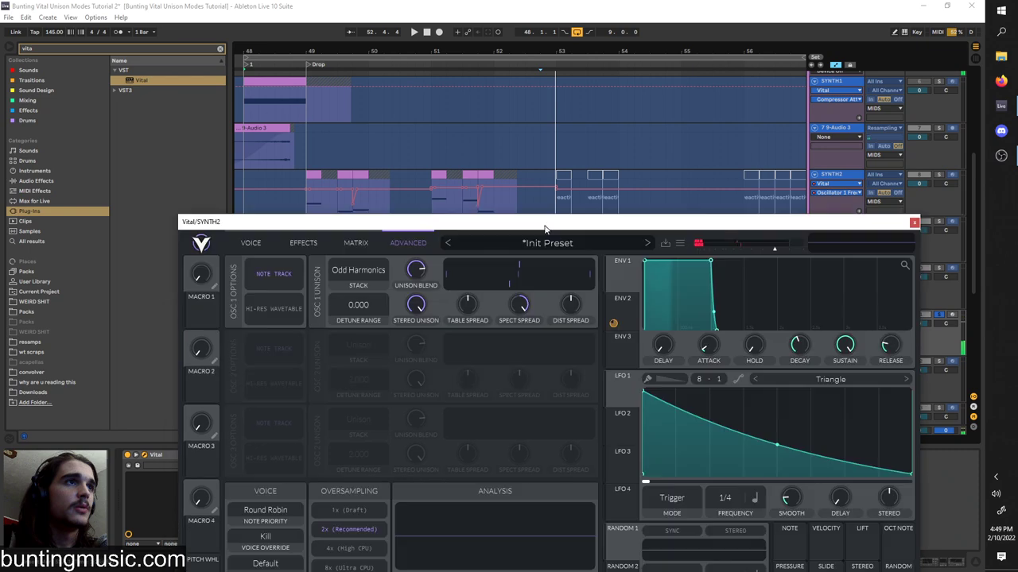
- Audition oscillator 1's Rand Amp spectral morph raised to its maximum, and return it to its minimum
click(245, 242)
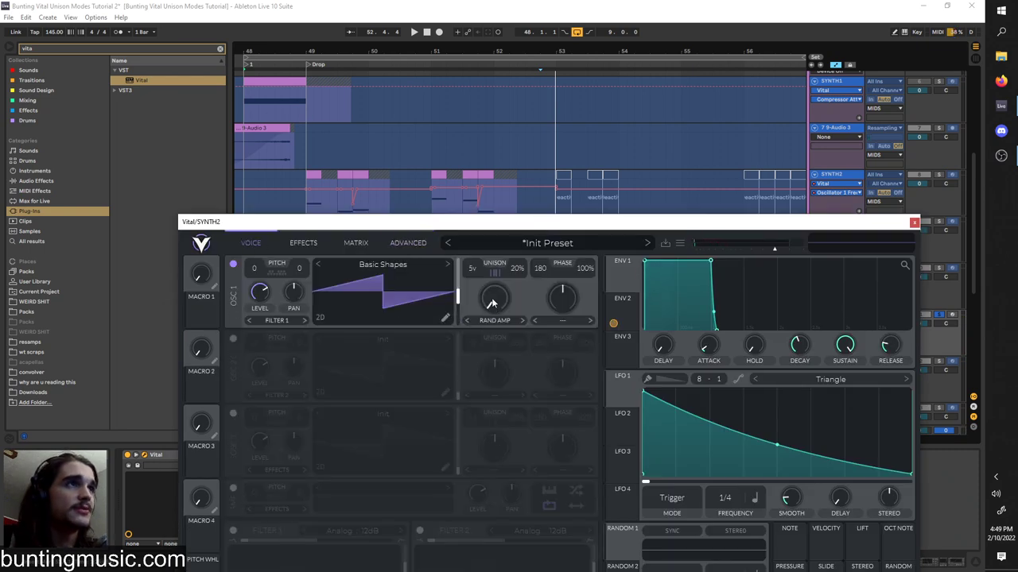
key(space)
drag(492, 300, 510, 153)
key(space)
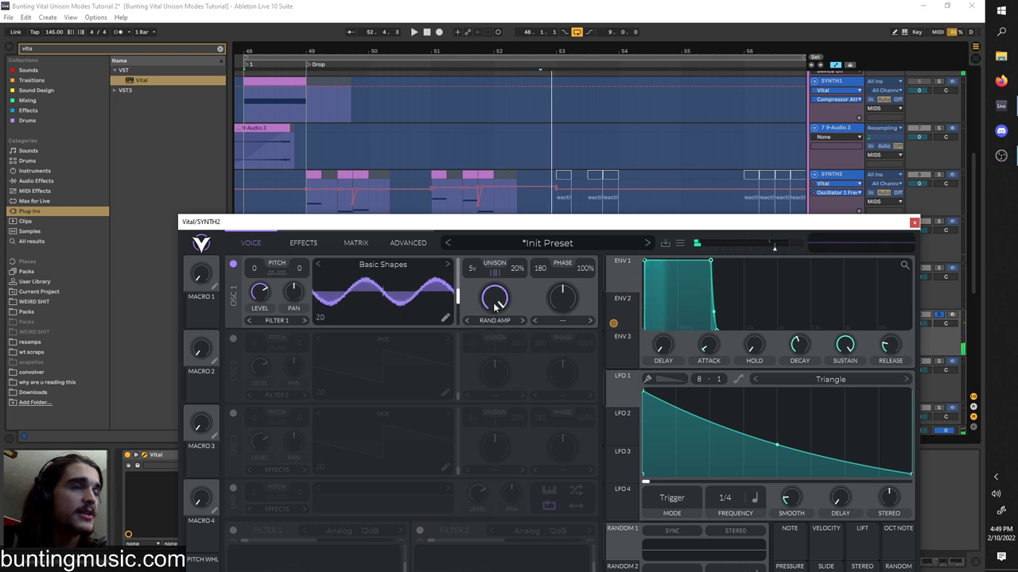
right_click(495, 307)
click(525, 312)
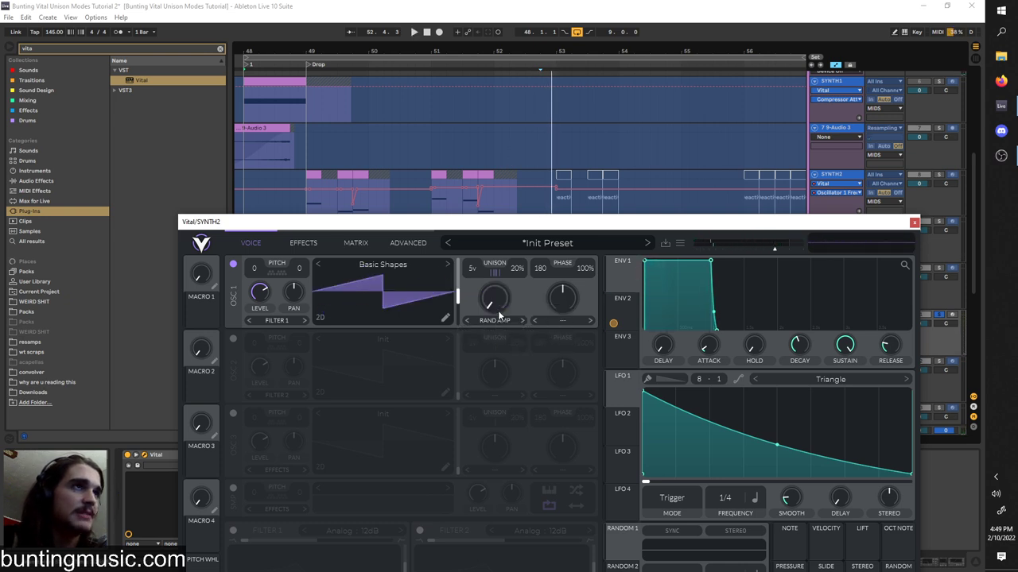
- Play track 11's clips with oscillator 1's Rand Amp spectral morph turned fully down
click(404, 243)
click(269, 248)
key(space)
mouse_move(488, 303)
mouse_down()
mouse_move(489, 289)
mouse_move(488, 312)
mouse_up()
key(space)
- Audition track 11's clips while adjusting oscillator 1's spectral spread in the advanced unison settings
click(407, 244)
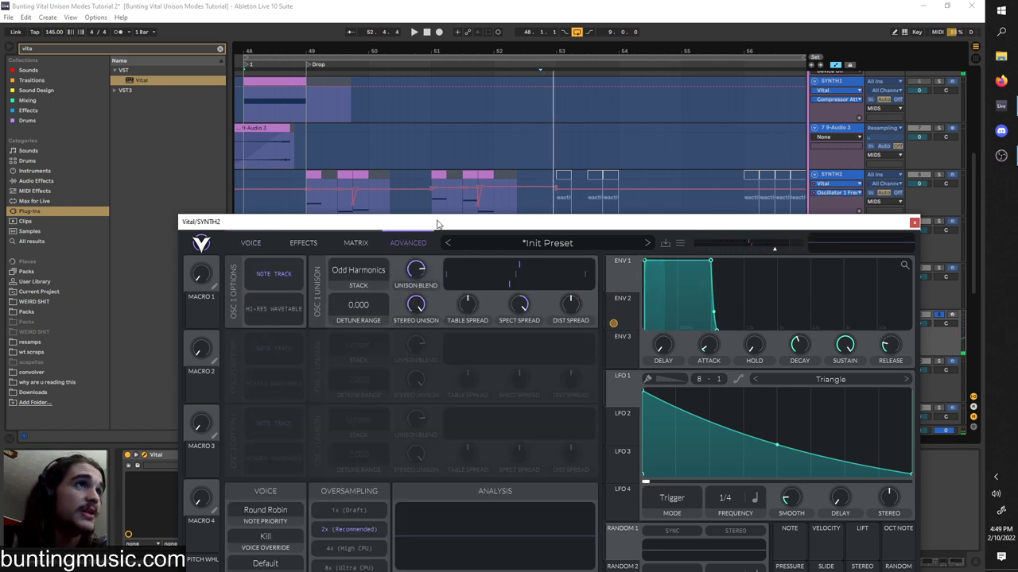
drag(437, 225, 436, 194)
key(space)
drag(498, 192, 500, 86)
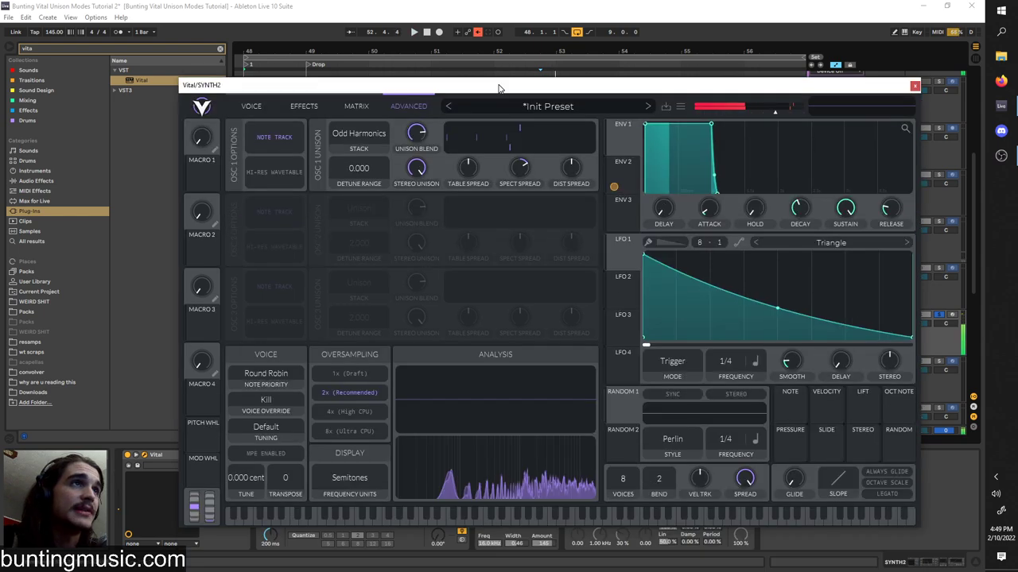
mouse_move(521, 159)
mouse_down()
mouse_move(517, 183)
mouse_move(523, 149)
mouse_up()
- Play track 11's clips from bar 52 and from bar 55 while following the oscillator 1 spectral morph automation
drag(522, 83, 509, 388)
click(432, 332)
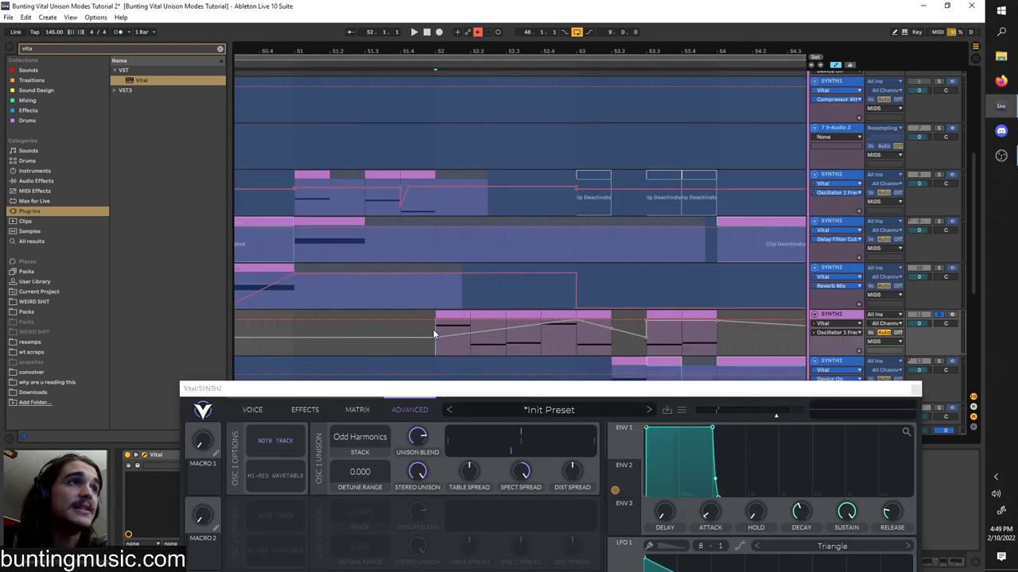
key(space)
scroll(556, 342, down, 3)
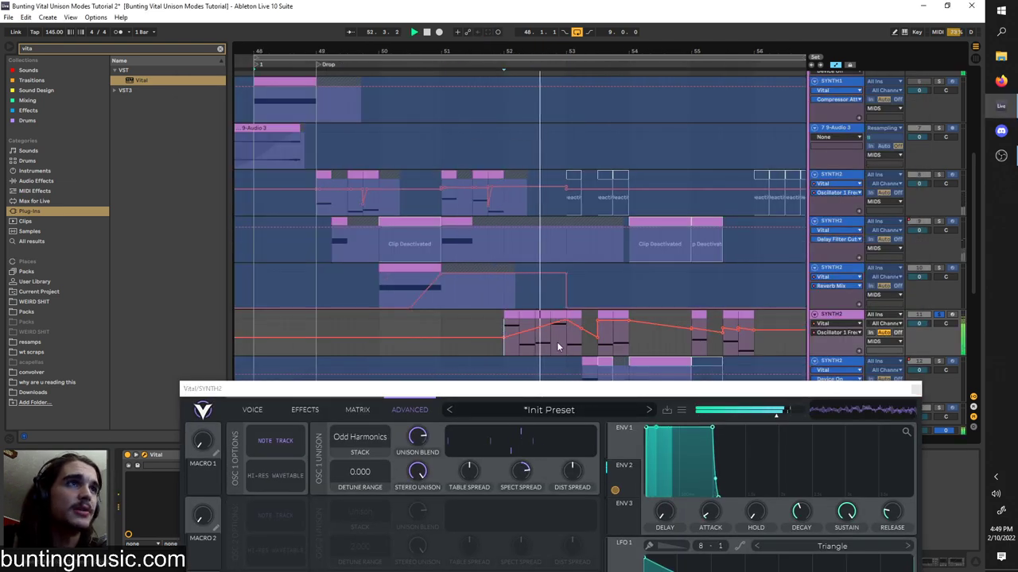
scroll(549, 345, right, 2)
scroll(554, 349, up, 3)
scroll(554, 353, down, 3)
scroll(558, 349, right, 3)
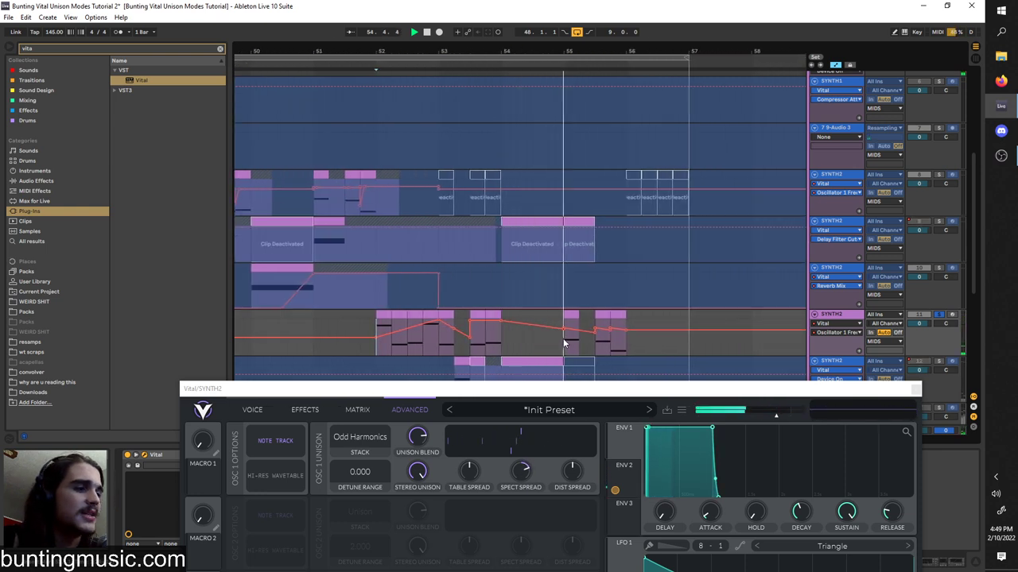
scroll(557, 341, right, 1)
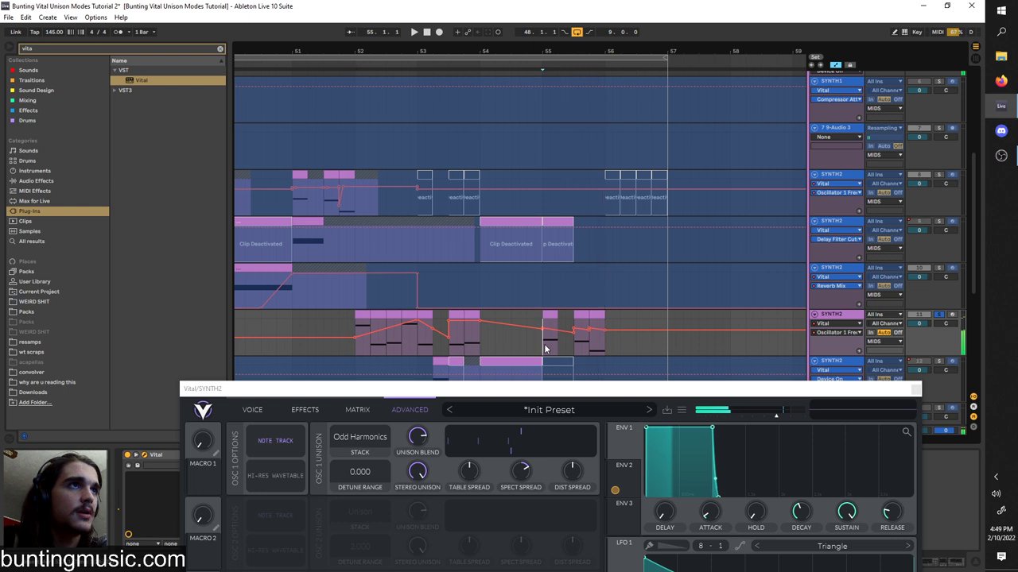
click(545, 343)
key(space)
- Display track 11's Modulation 1 Amount automation and audition the clips with Vital's effects chain in view
click(833, 332)
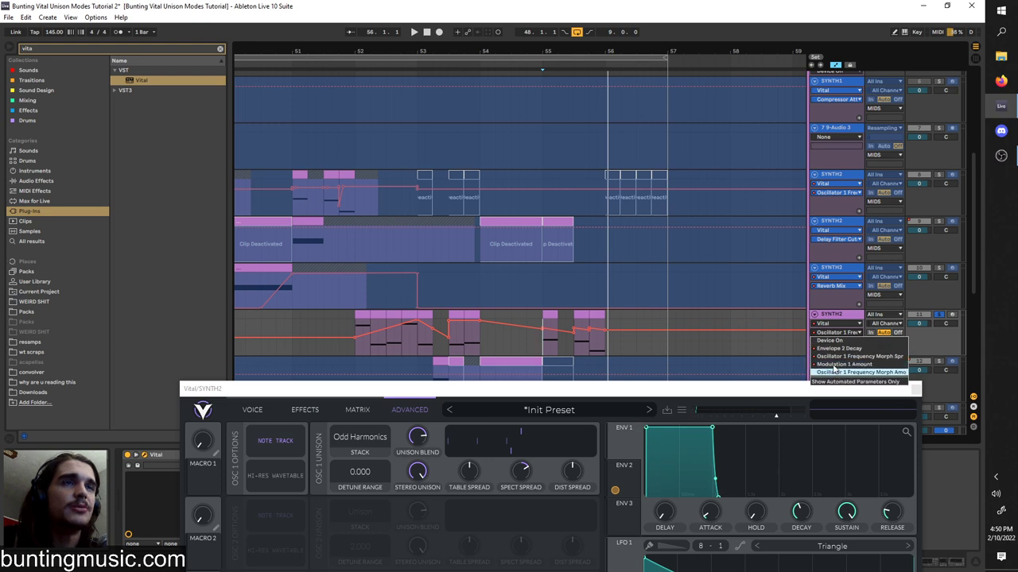
click(843, 364)
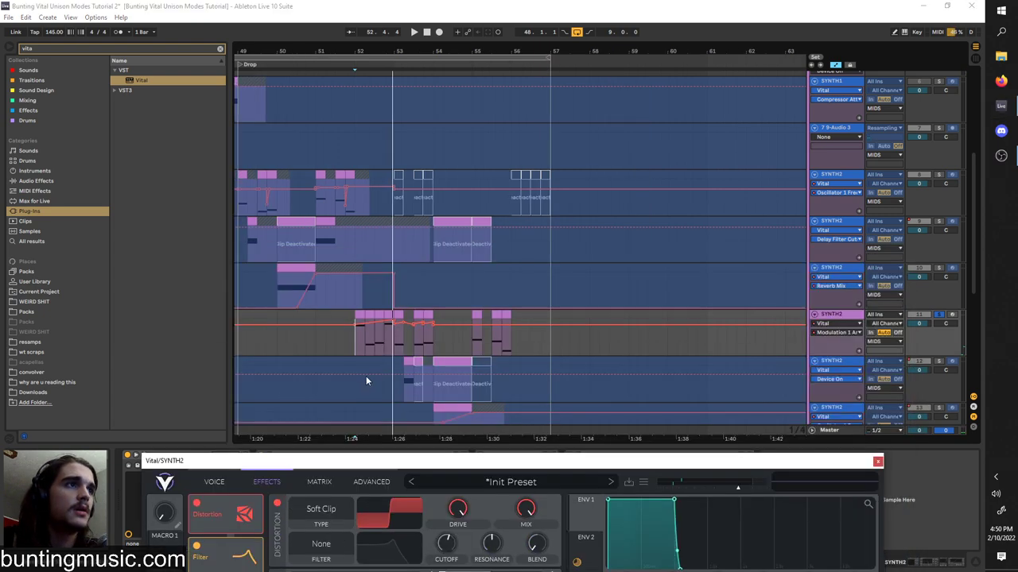
scroll(350, 358, up, 3)
drag(389, 458, 389, 268)
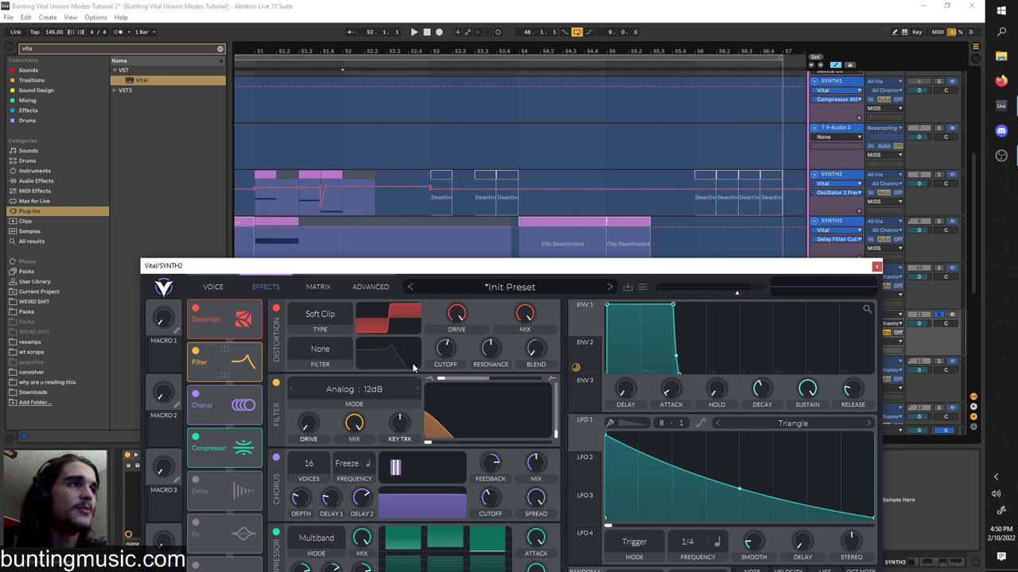
click(585, 354)
key(space)
- Play track 11's clips from bar 52 while examining the Envelope 2 Decay automation
drag(606, 266, 482, 457)
key(space)
scroll(398, 351, up, 3)
scroll(353, 338, down, 3)
key(space)
scroll(362, 338, up, 3)
scroll(409, 333, down, 3)
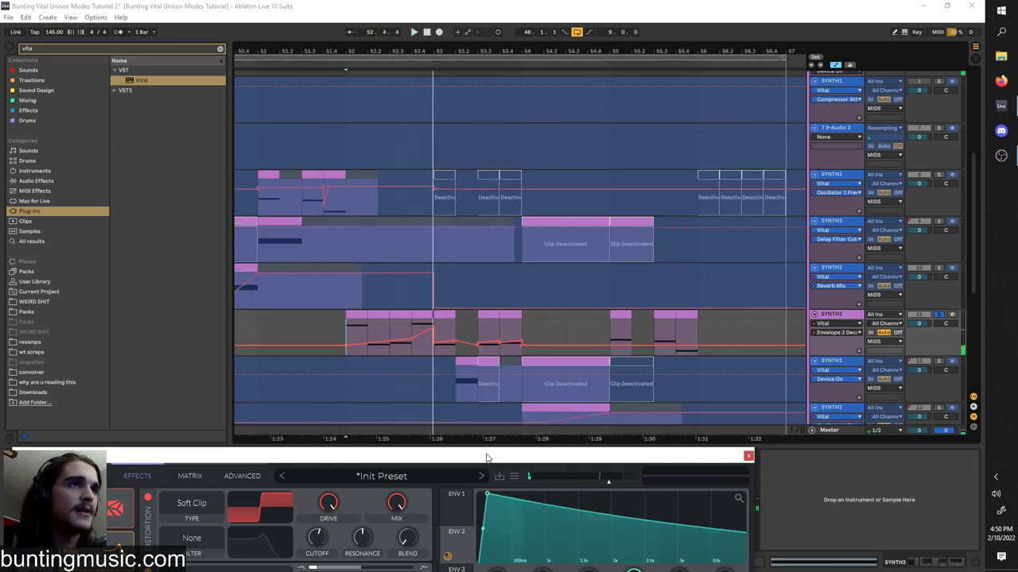
- Show the filter's modulation in track 11's Vital together with its Modulation 1 Amount automation around bars 52 to 54
drag(487, 458, 482, 320)
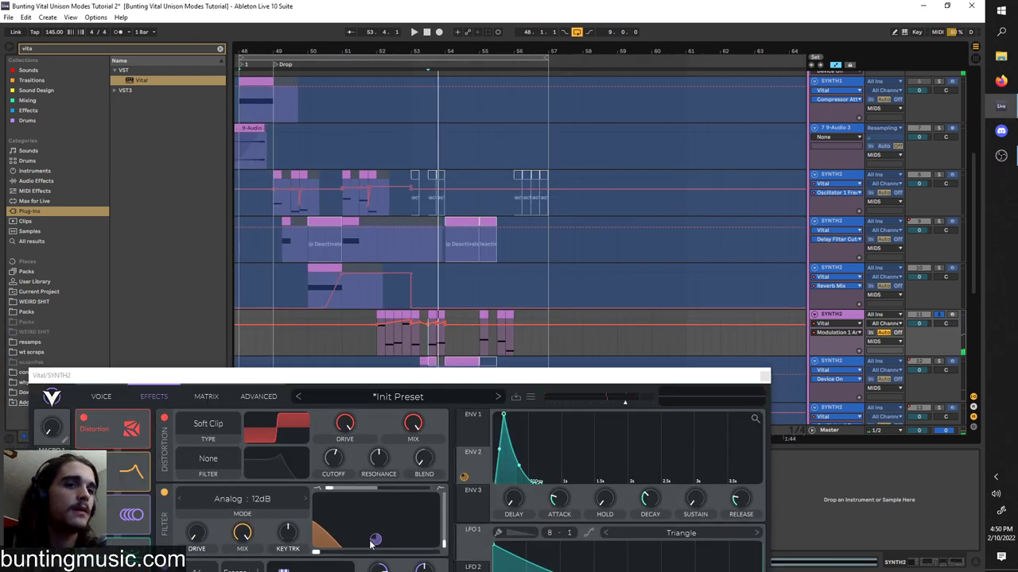
click(374, 540)
scroll(382, 345, up, 3)
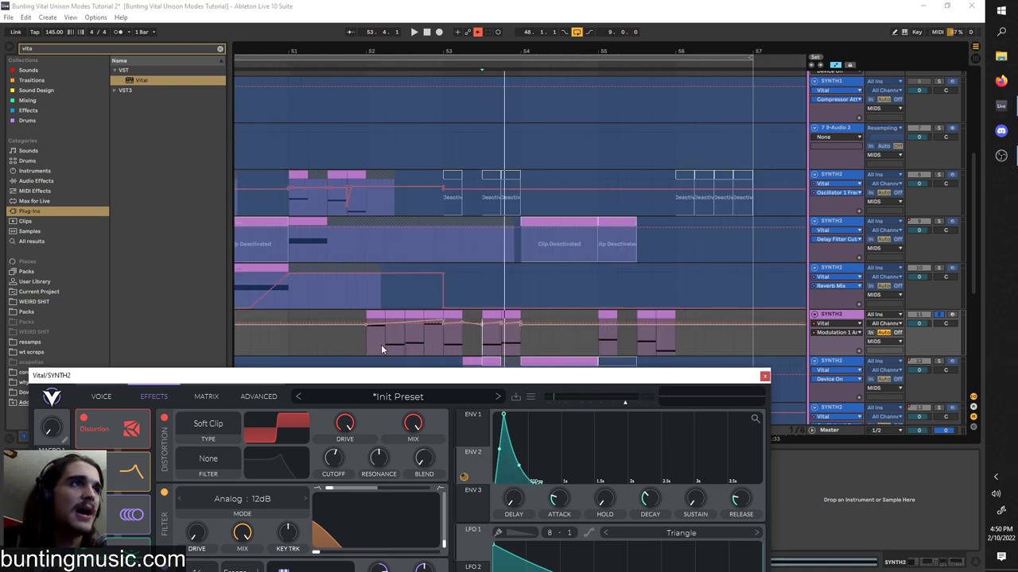
key(minus)
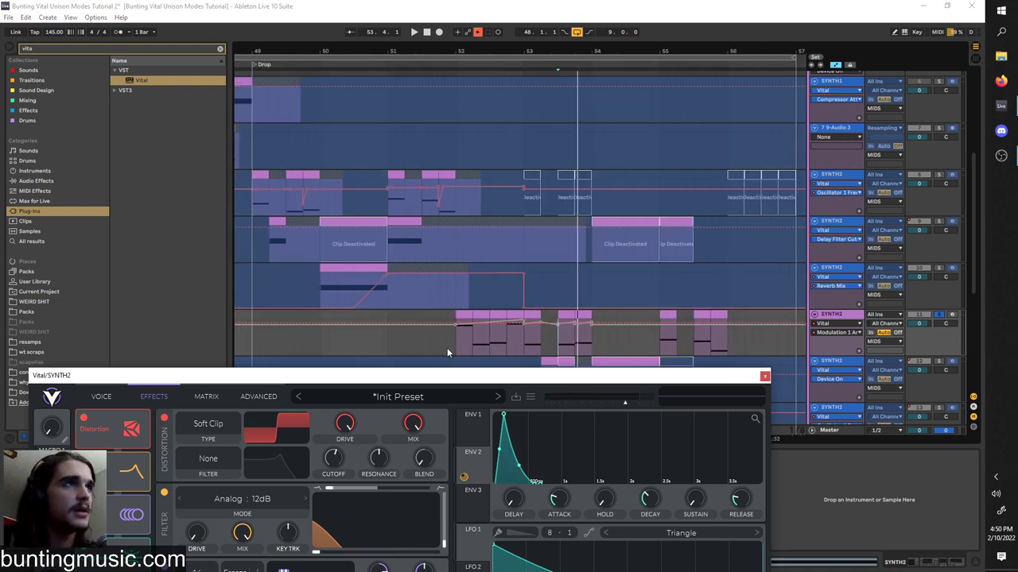
click(449, 350)
drag(431, 383, 557, 206)
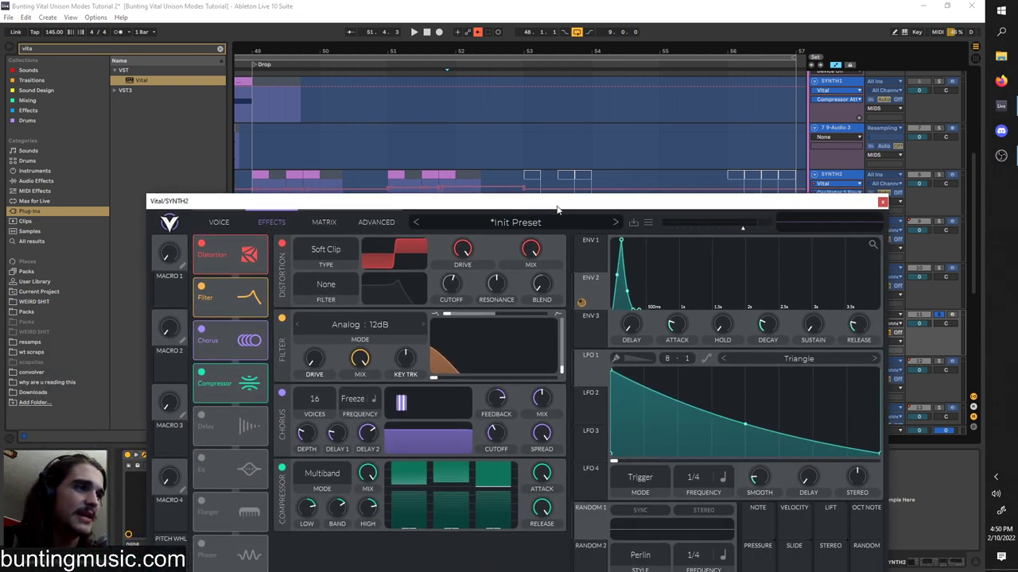
- Audition track 11's clips with Vital's Distortion effect bypassed, and switch the effect back on
key(minus)
key(minus)
drag(557, 206, 572, 166)
click(215, 202)
drag(233, 159, 302, 264)
click(286, 308)
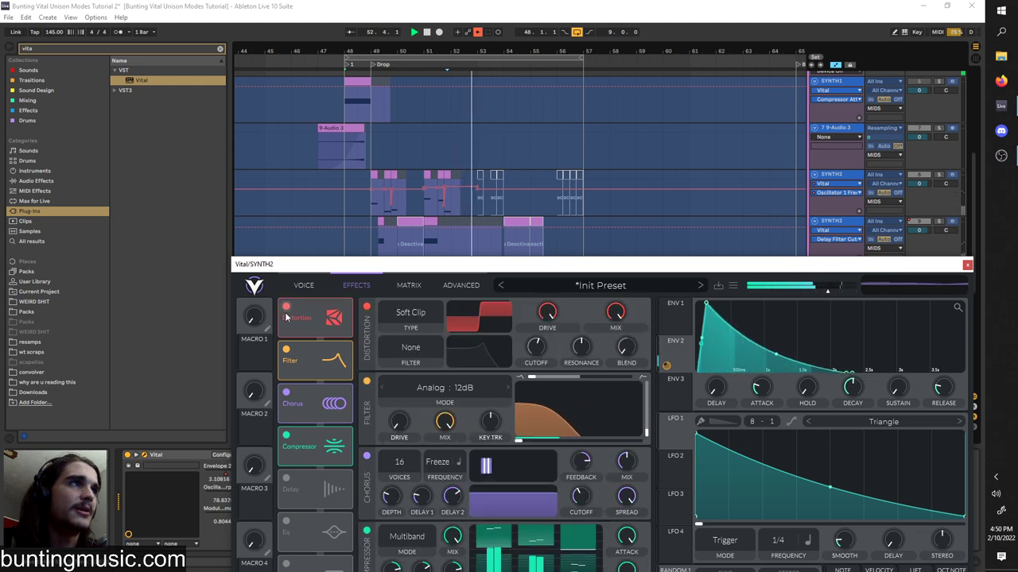
- Review oscillator 1's settings and the effects chain in track 11's Vital, and close the plug-in window
click(332, 286)
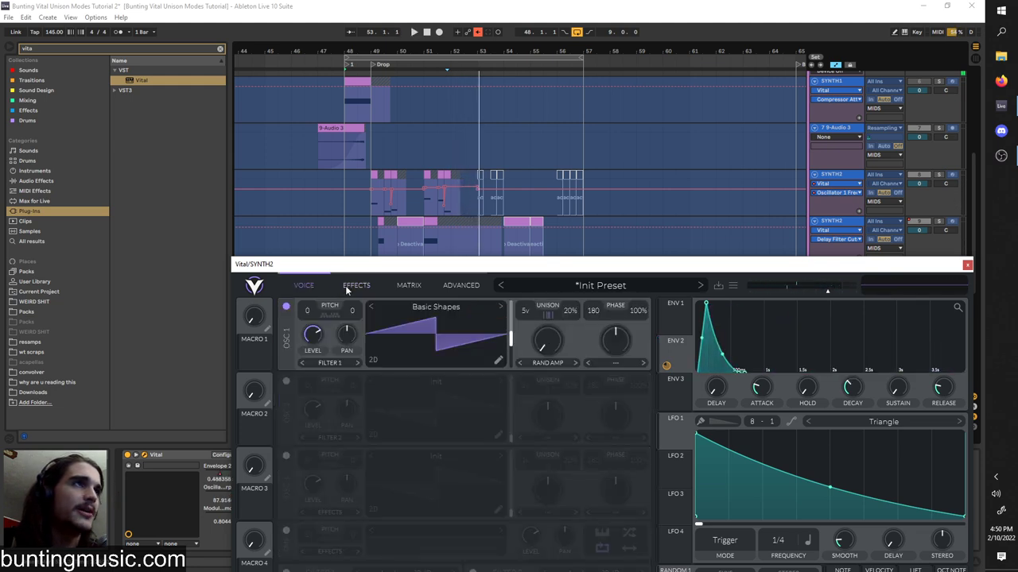
click(356, 285)
drag(377, 266, 299, 256)
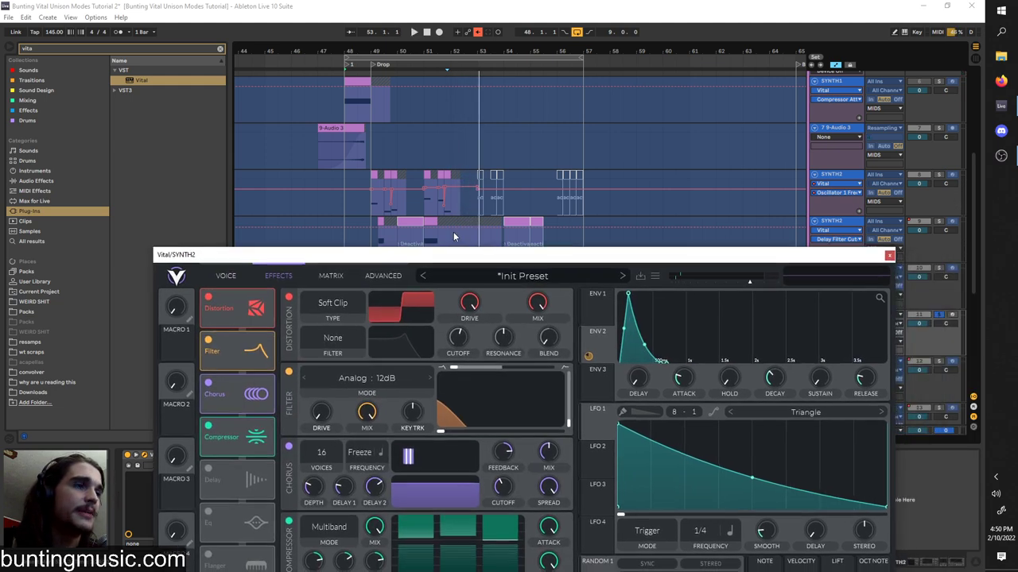
click(889, 257)
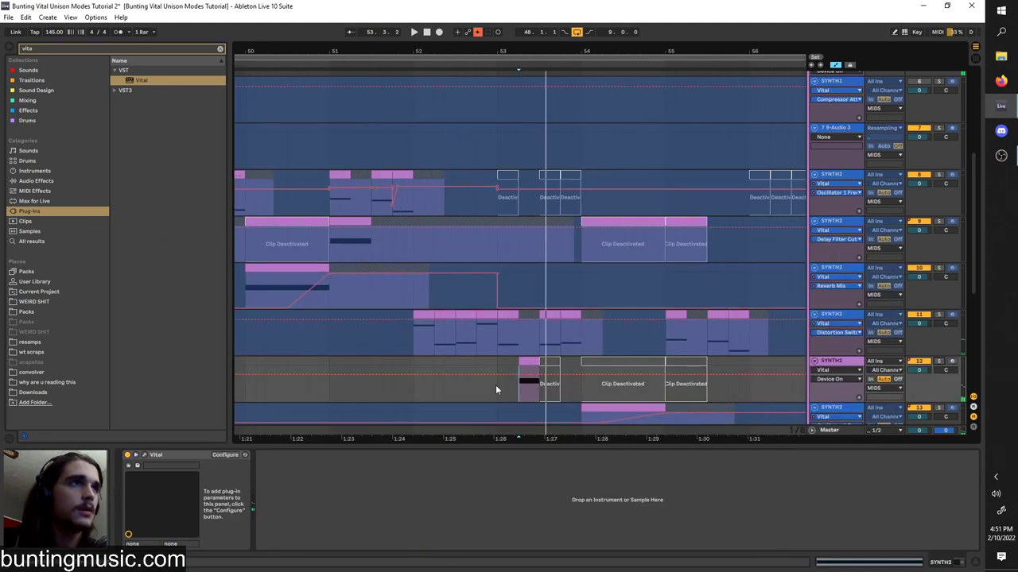
- Play the arrangement around bar 53 to audition the active clip on track 12
key(space)
key(space)
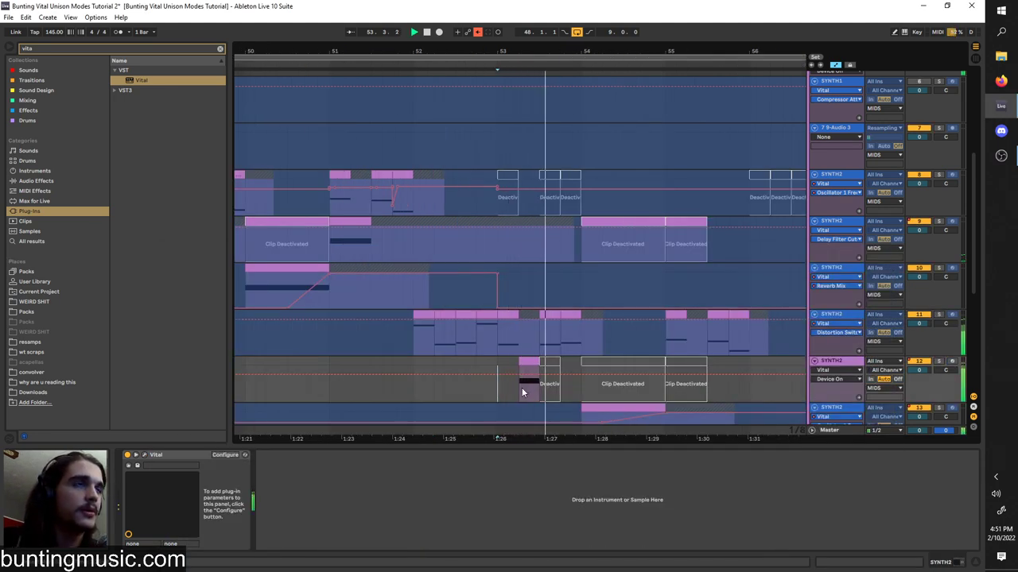
click(521, 388)
key(space)
- Open Vital on track 12 and examine oscillator 1's advanced unison settings and its Basic Shapes wavetable settings
click(831, 361)
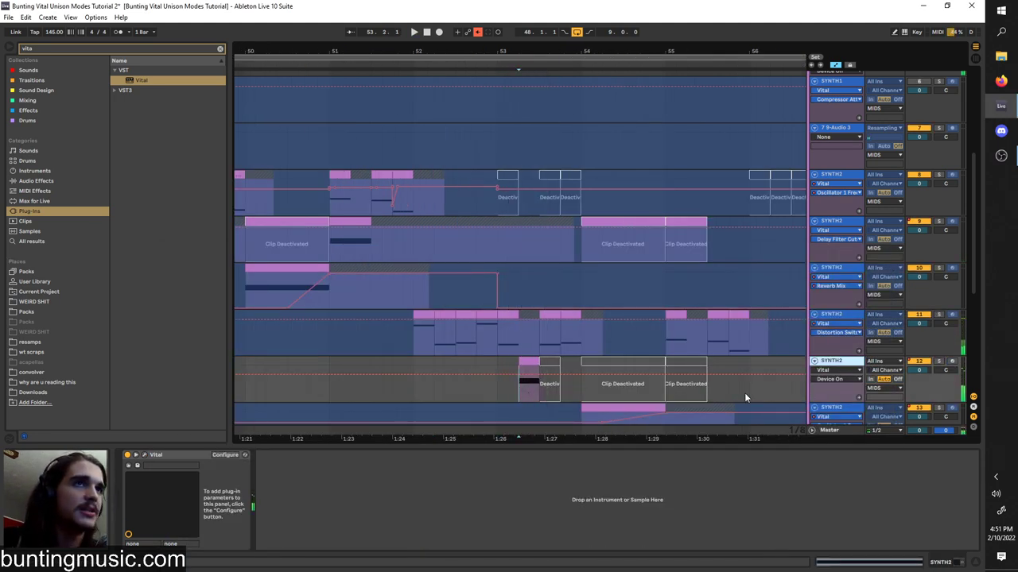
click(146, 455)
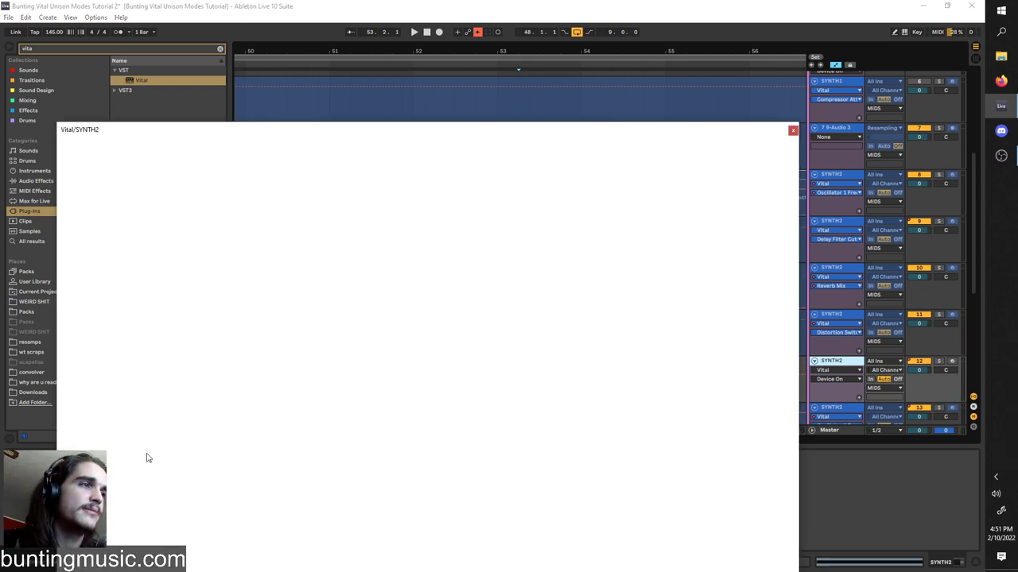
drag(279, 137, 512, 106)
click(447, 125)
click(293, 120)
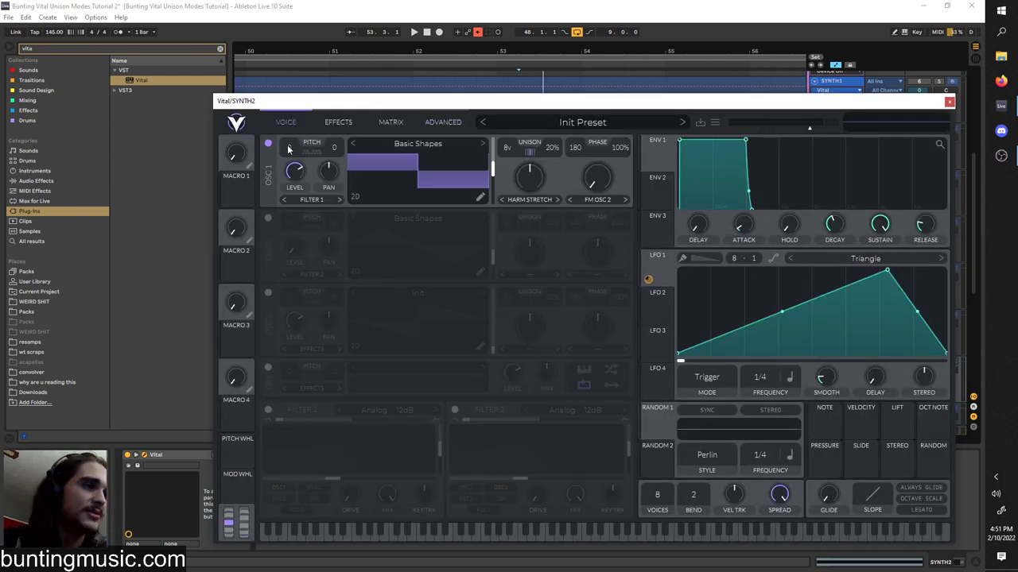
- Audition track 12's clip while adjusting oscillator 1's wavetable position slightly
key(minus)
key(minus)
mouse_move(491, 168)
mouse_down()
mouse_move(491, 151)
mouse_move(492, 166)
mouse_up()
key(space)
key(space)
- Audition track 12's clip with oscillator 1 set to 10 unison voices, and examine its Harmonics stack and spread settings
click(443, 124)
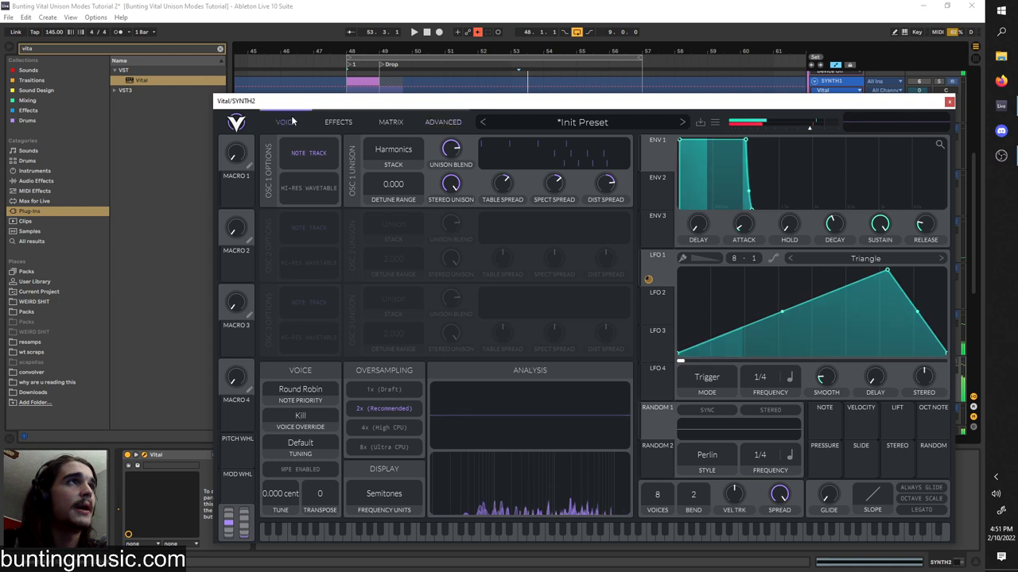
click(287, 122)
key(space)
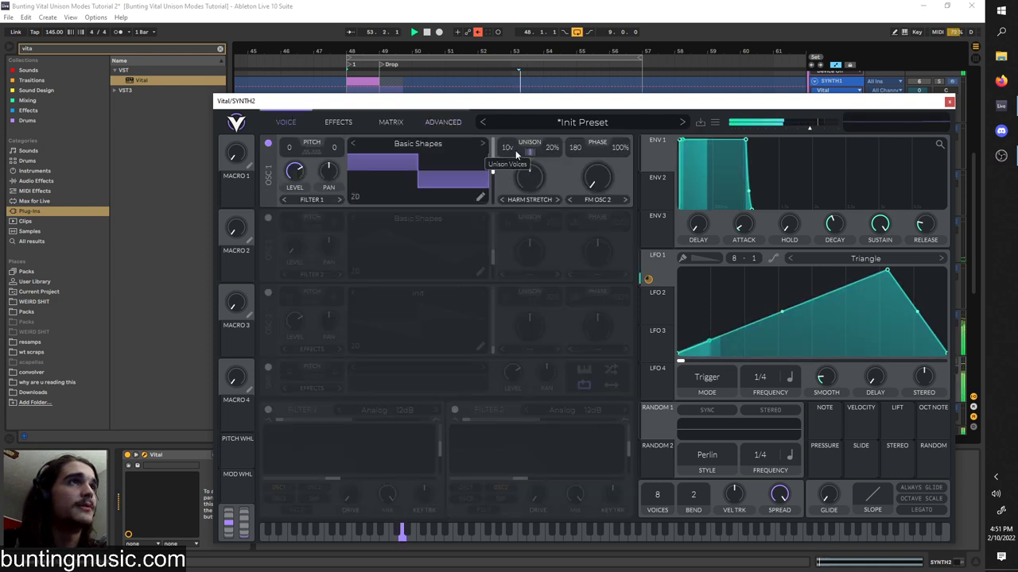
click(444, 122)
key(space)
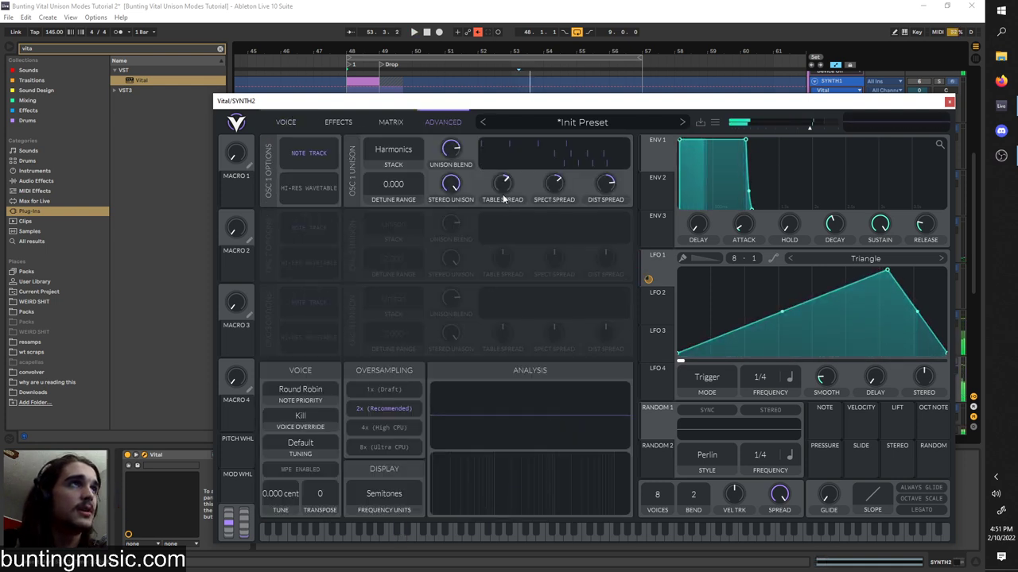
- Reshape LFO 1 by moving its peak later, and audition track 12's clip with the filter, chorus and compressor in view
click(337, 122)
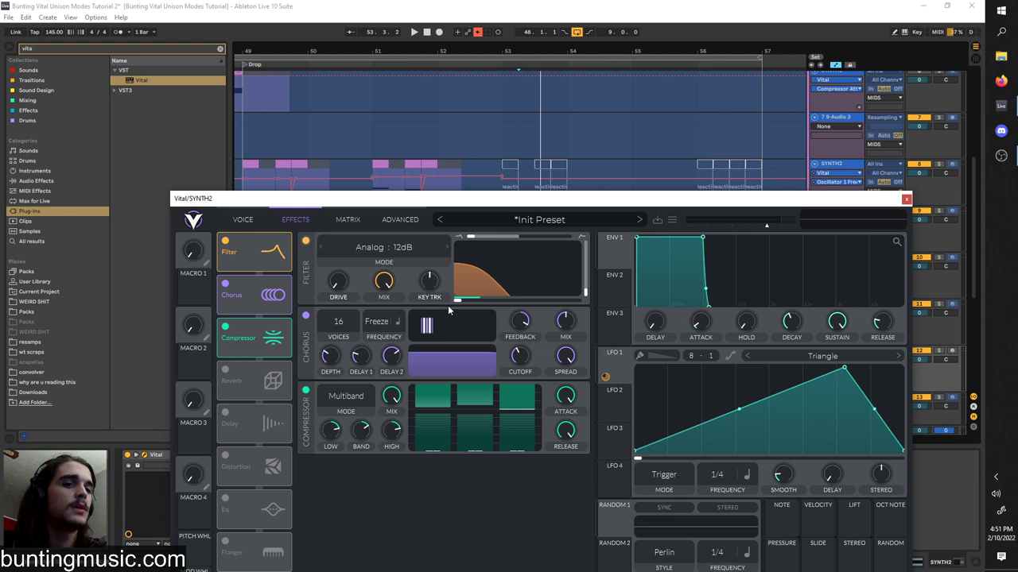
drag(843, 370, 809, 368)
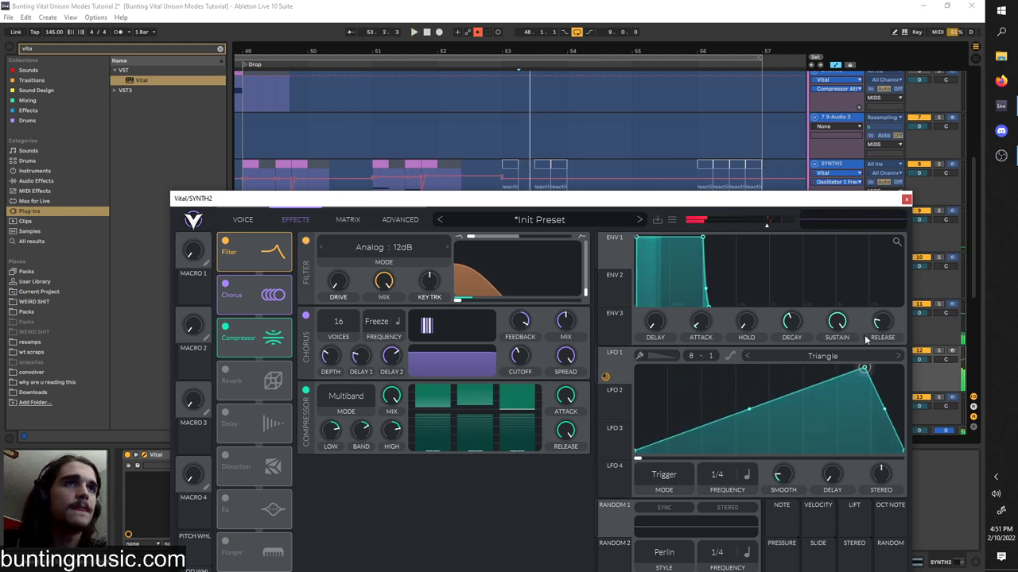
drag(643, 199, 616, 407)
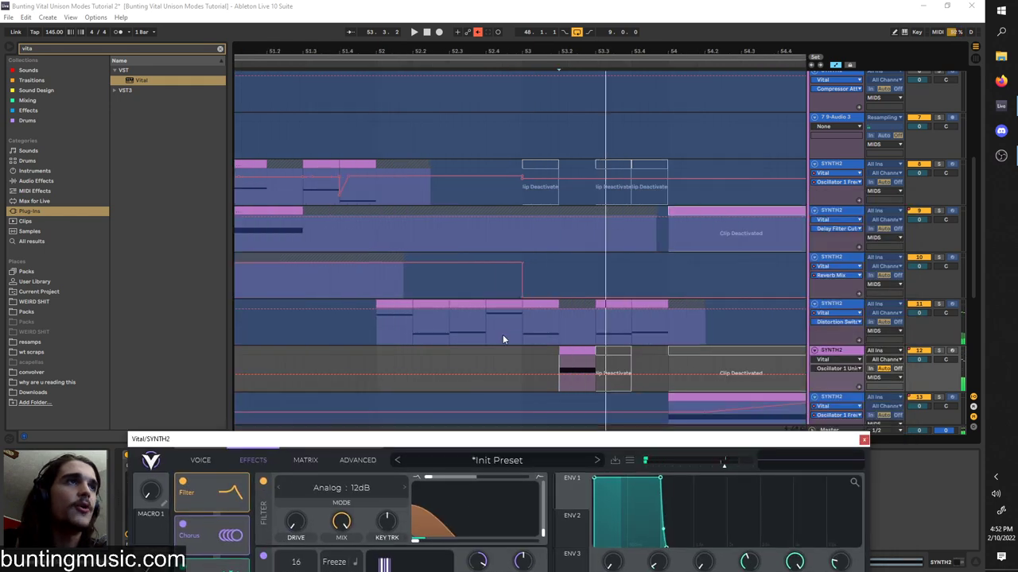
click(523, 332)
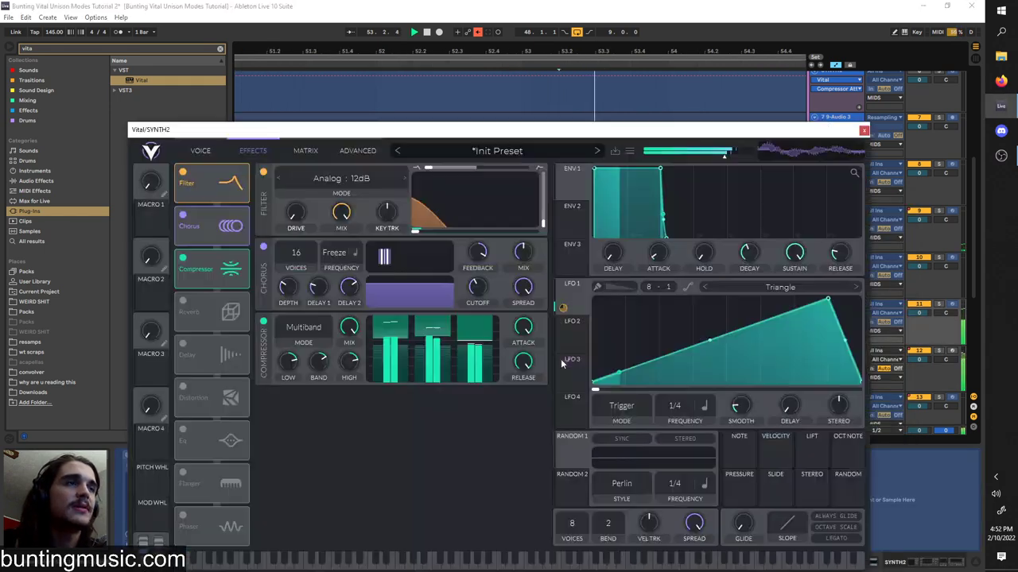
key(space)
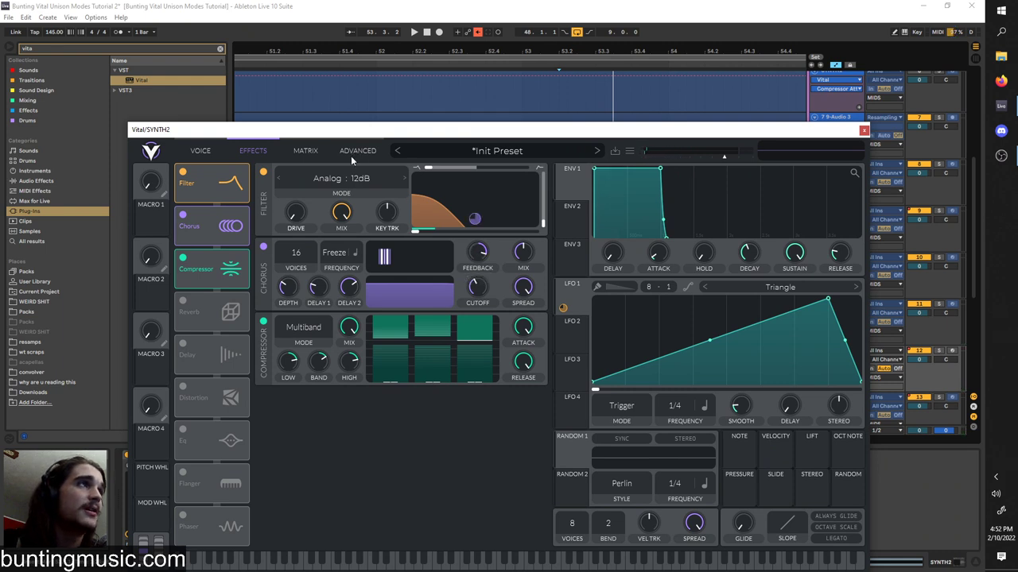
- Raise the chorus's two delay times and set its depth to about 36% while auditioning track 12's clip
drag(362, 256, 347, 235)
key(space)
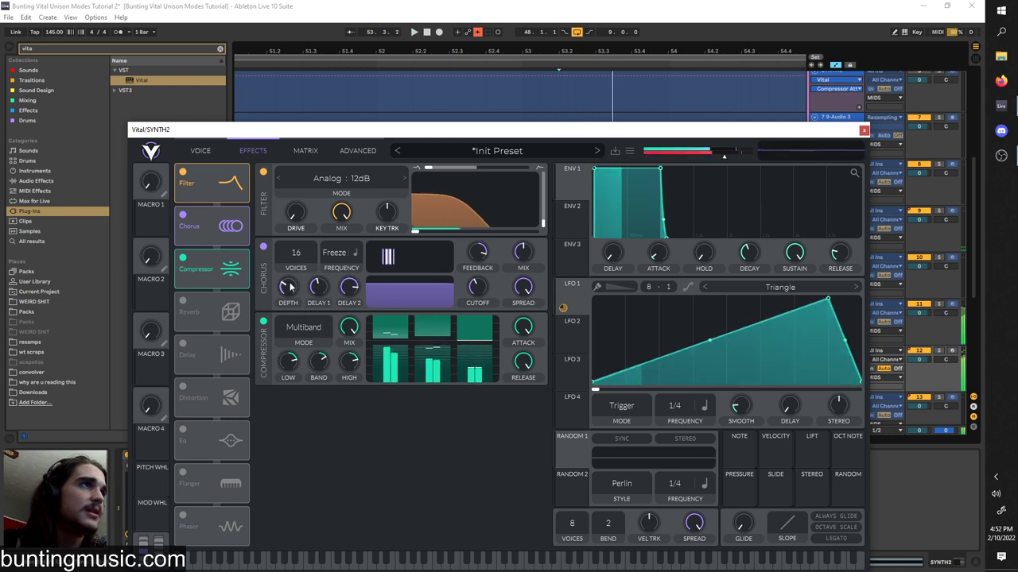
drag(291, 282, 288, 300)
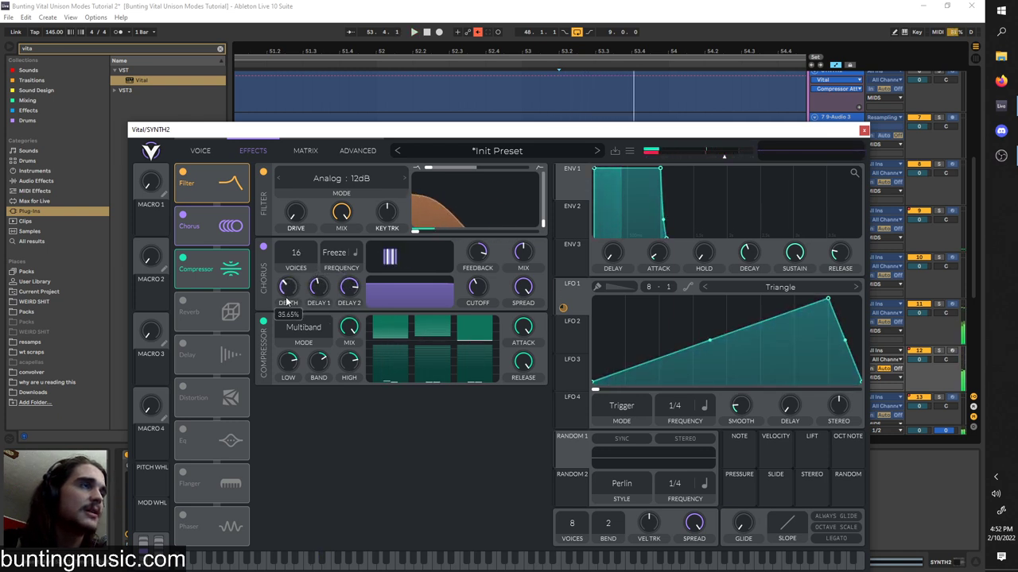
- Show oscillator 1's Harmonics unison settings and inspect the chorus mod depth automation at track 12's clip
click(350, 157)
key(minus)
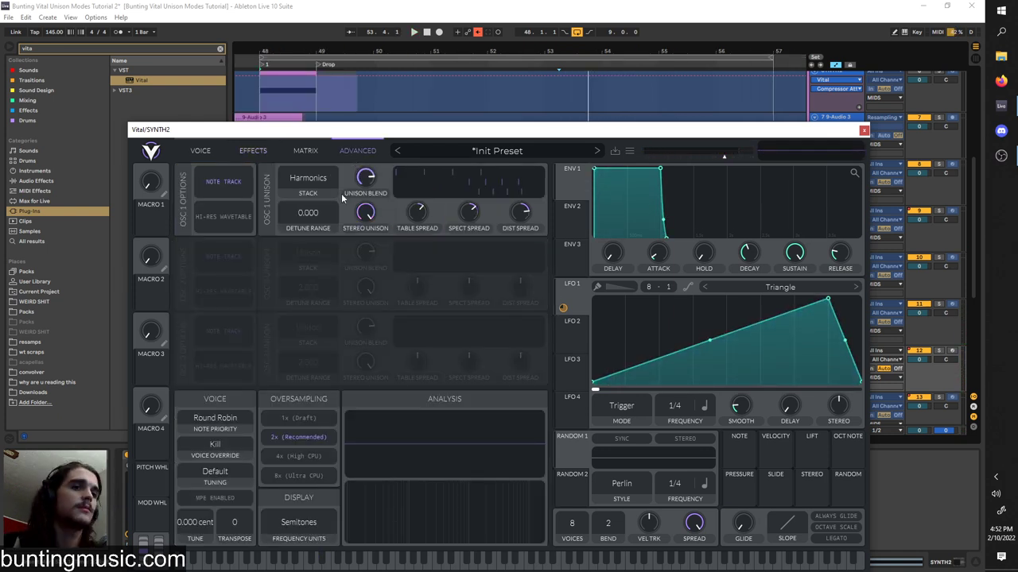
drag(404, 131, 452, 435)
scroll(560, 372, up, 3)
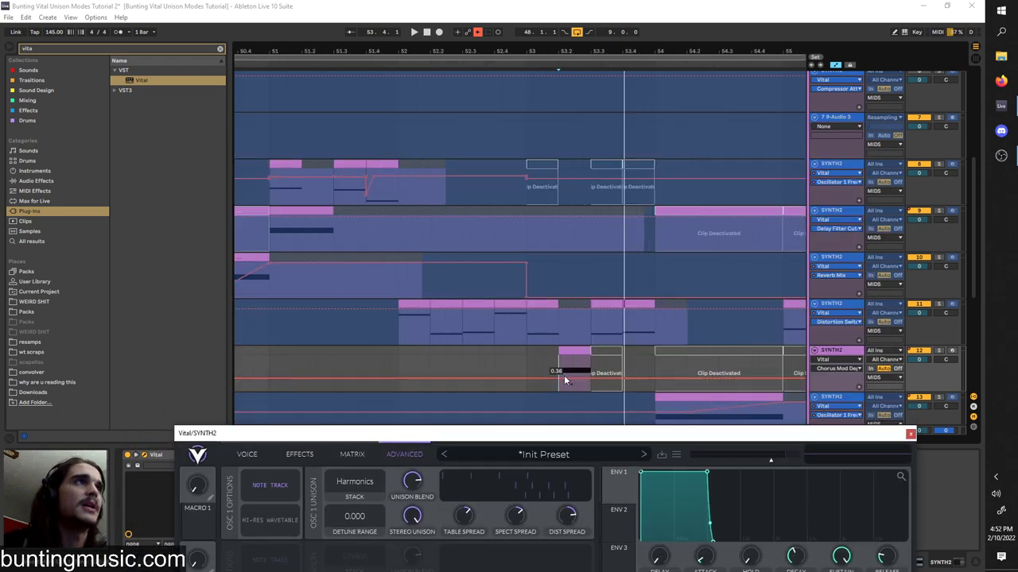
drag(543, 434, 525, 285)
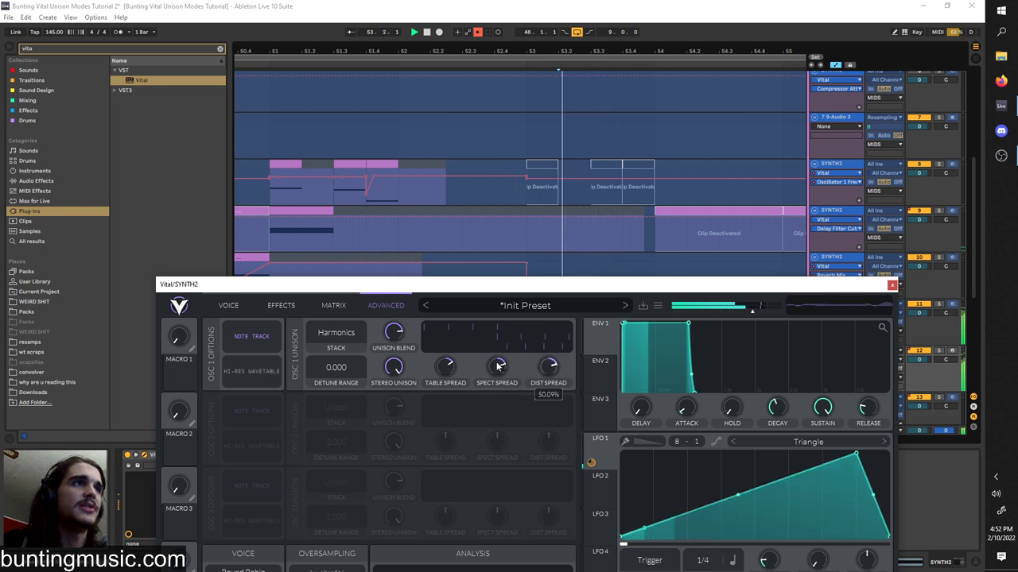
- Reset oscillator 1's distortion spread to the centre and enable oscillator 2 in track 12's Vital
click(228, 305)
click(388, 307)
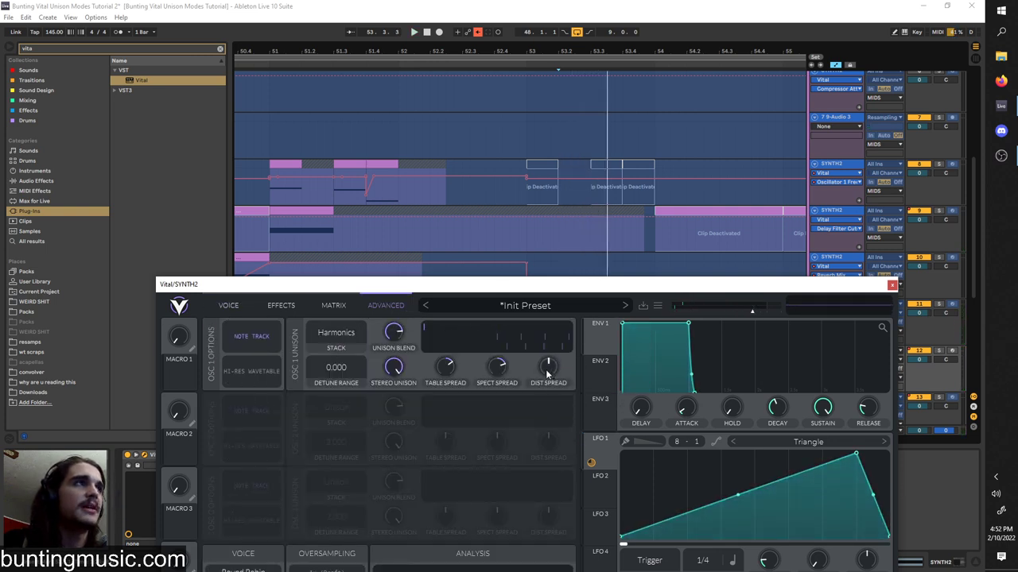
click(228, 306)
click(209, 398)
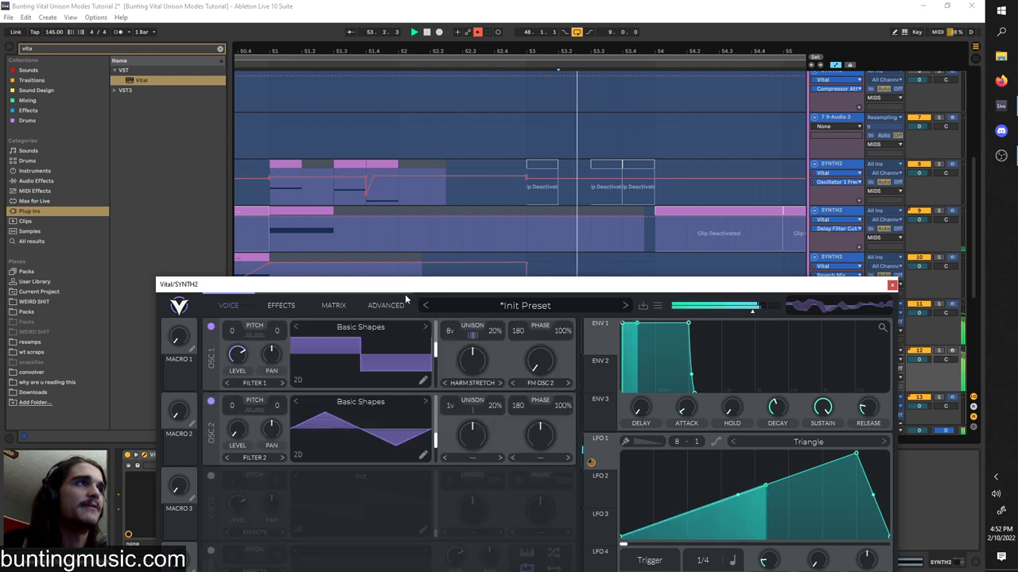
- Nudge oscillator 1's distortion spread and audition track 12's clip repeatedly with the advanced unison settings in view
click(386, 306)
key(space)
mouse_move(542, 378)
mouse_down()
mouse_move(549, 350)
mouse_move(542, 384)
mouse_move(542, 375)
mouse_up()
key(space)
key(space)
key(space)
key(space)
key(space)
key(space)
key(space)
drag(507, 286, 498, 235)
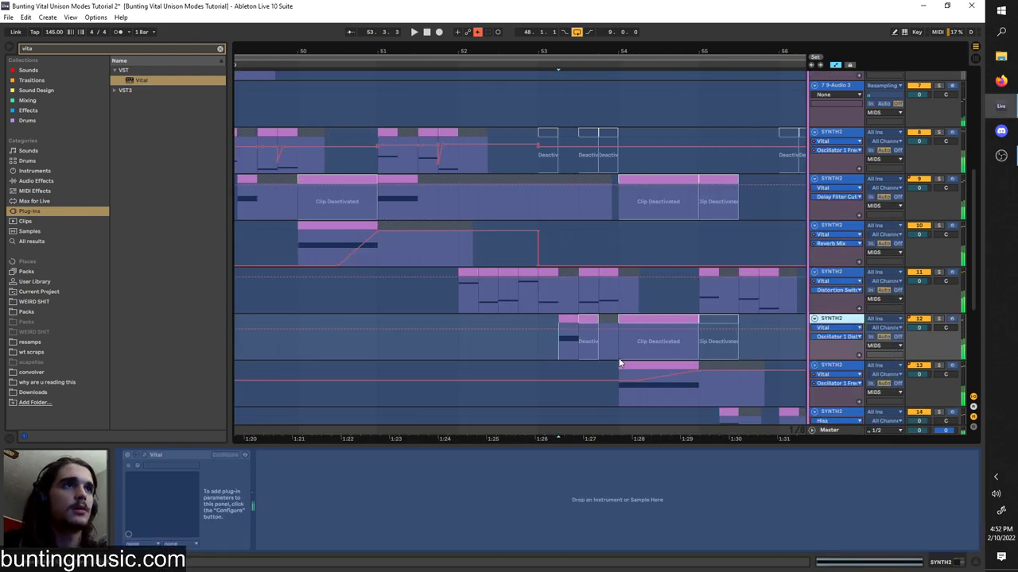
- Solo track 13, audition its clip from bar 54, and open its Vital beside the arrangement
scroll(618, 363, up, 3)
right_click(833, 365)
click(650, 375)
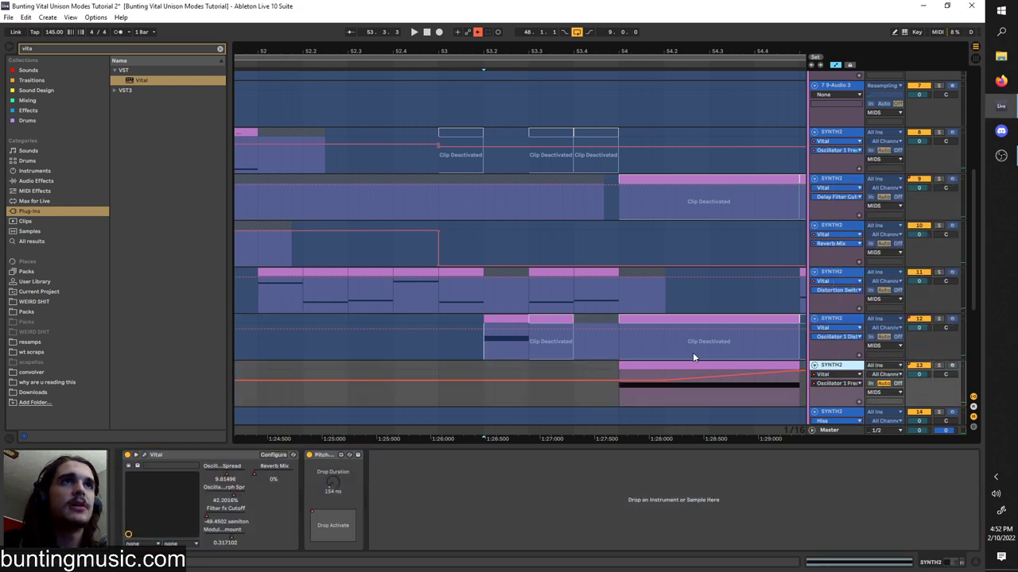
click(618, 374)
key(s)
key(space)
scroll(620, 378, down, 3)
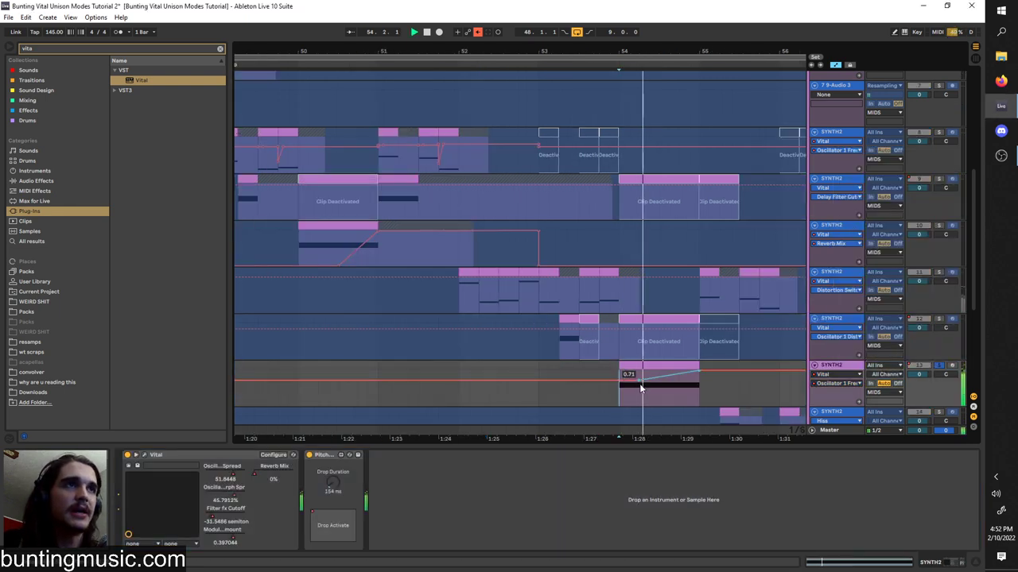
scroll(640, 387, right, 1)
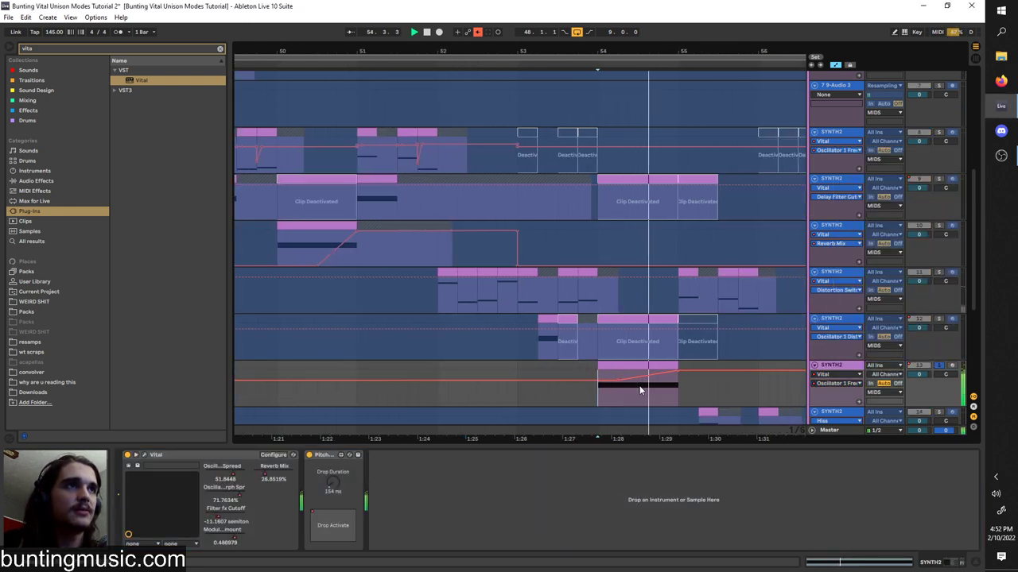
click(145, 456)
drag(374, 102, 593, 488)
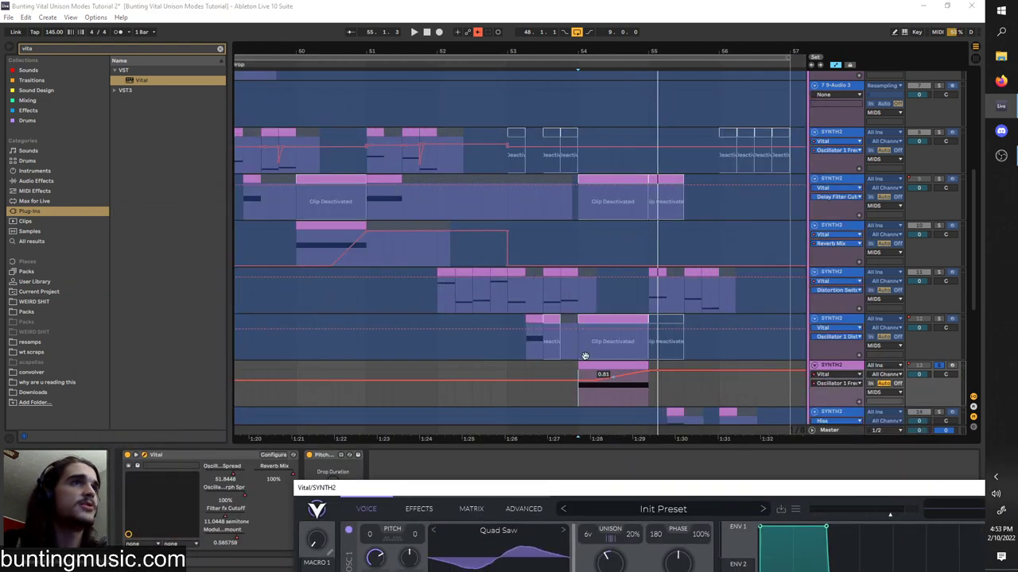
- Compare with track 10's clip at bar 50, and return the solo and playback position to track 13
click(295, 246)
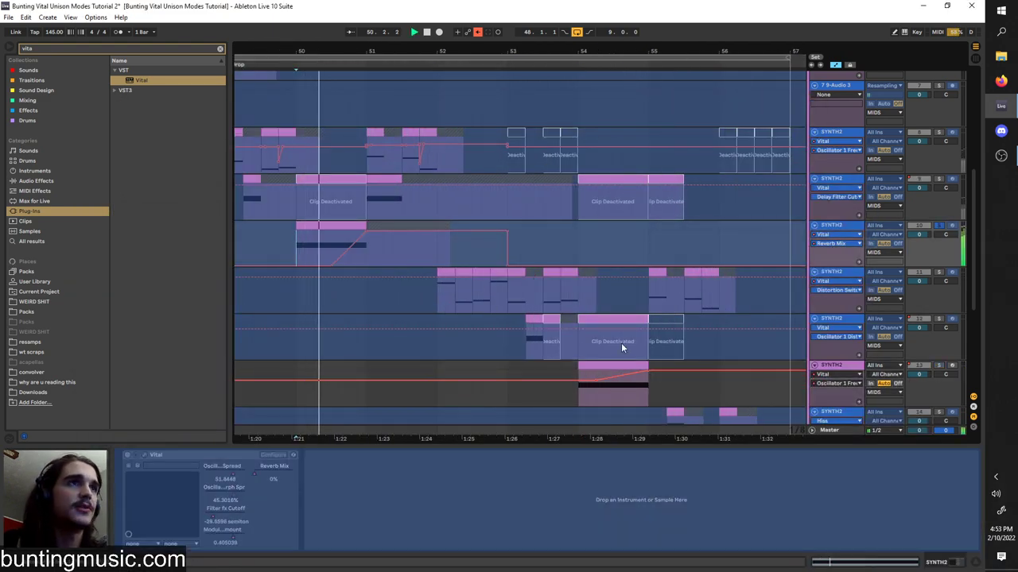
click(574, 350)
key(space)
click(939, 367)
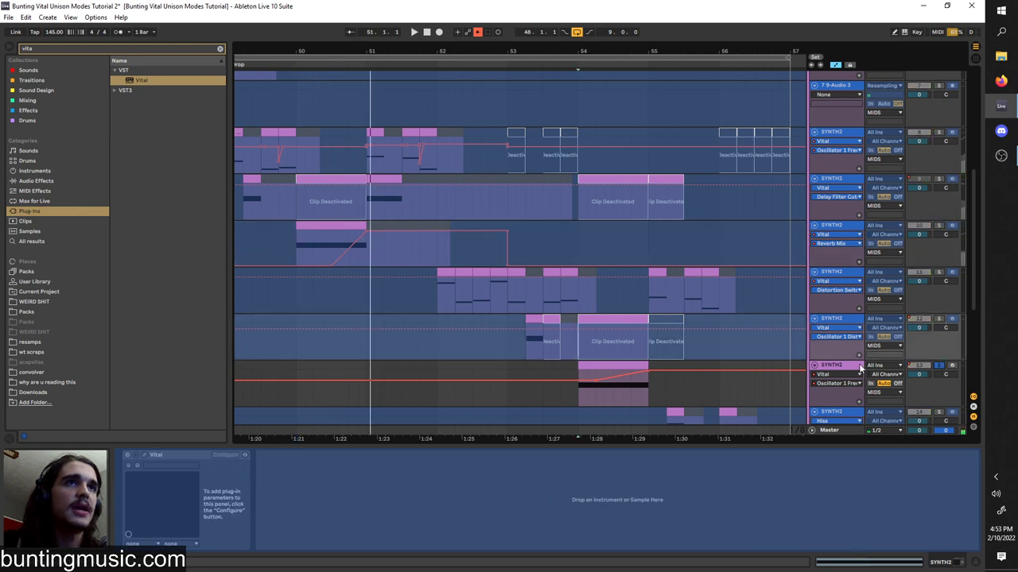
- Reopen track 13's Vital and check the wavetable list, keeping Quad Saw on oscillator 1
click(853, 365)
drag(481, 130, 378, 73)
click(371, 111)
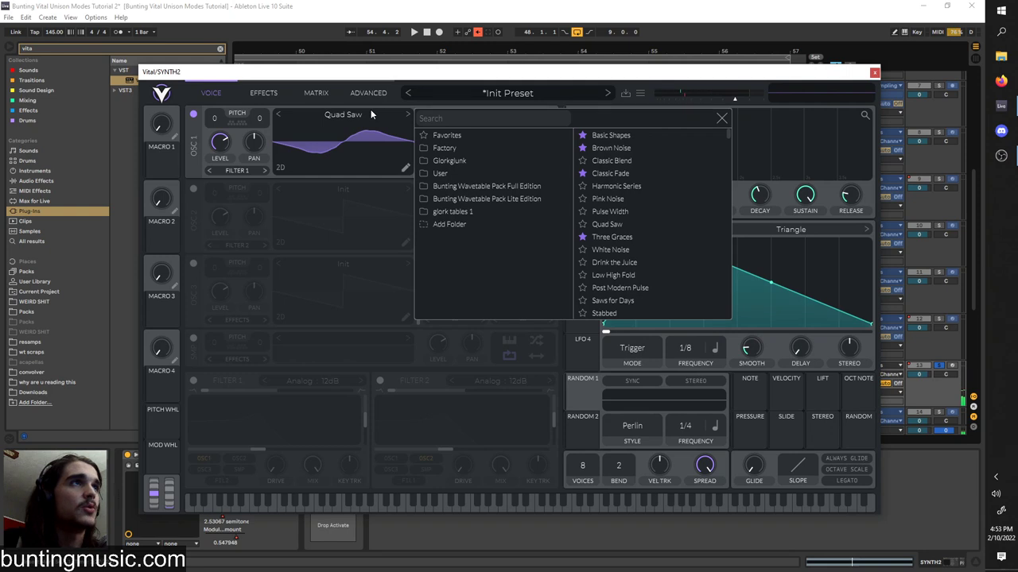
click(652, 225)
click(722, 119)
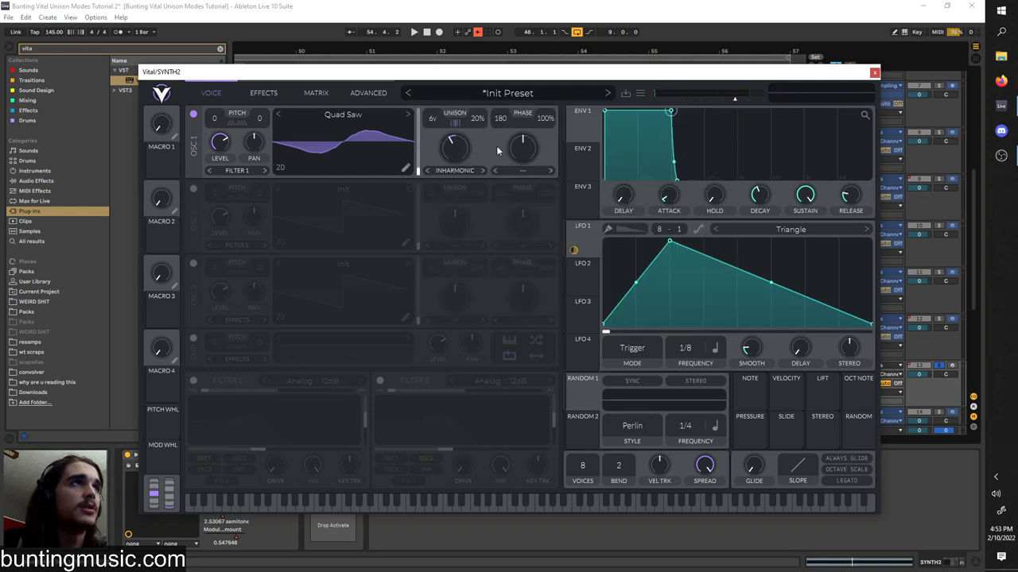
- Try raising oscillator 1's wavetable position to the last frame while auditioning track 13, and return it to the first frame
right_click(460, 152)
click(468, 162)
key(space)
drag(419, 171, 417, 122)
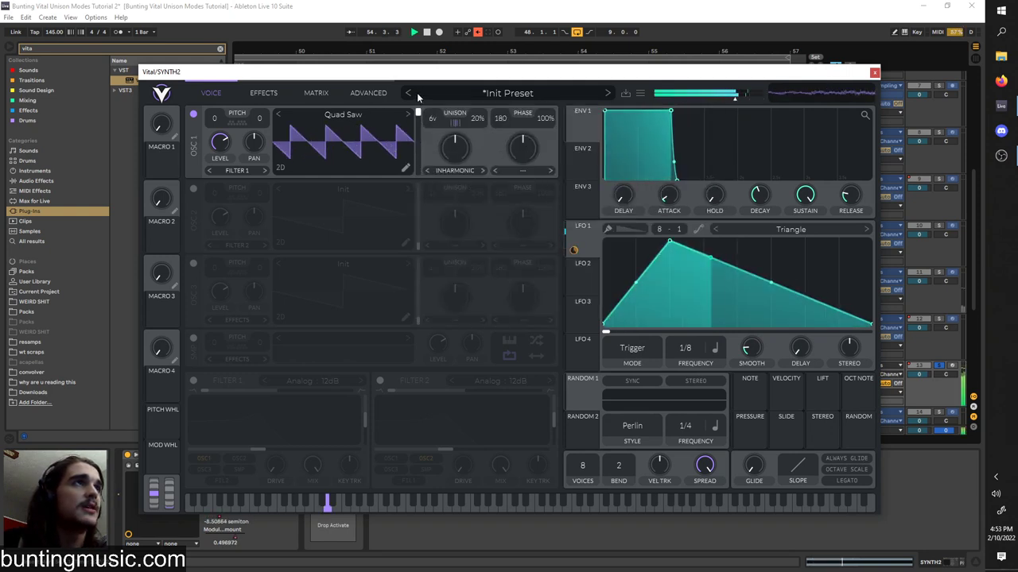
key(space)
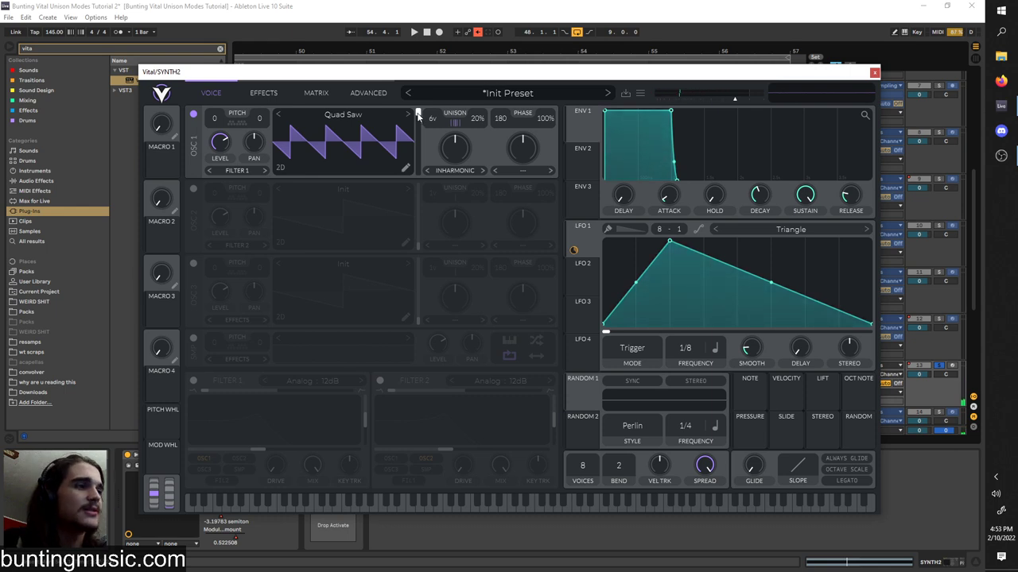
mouse_move(419, 119)
mouse_down()
mouse_move(456, 151)
mouse_move(447, 156)
mouse_up()
- Show oscillator 1's Odd Harmonics unison stack and lower its spectral spread while auditioning track 13's clip
mouse_move(454, 74)
mouse_down()
mouse_move(561, 468)
mouse_move(472, 149)
mouse_up()
scroll(598, 389, up, 4)
click(563, 385)
click(442, 227)
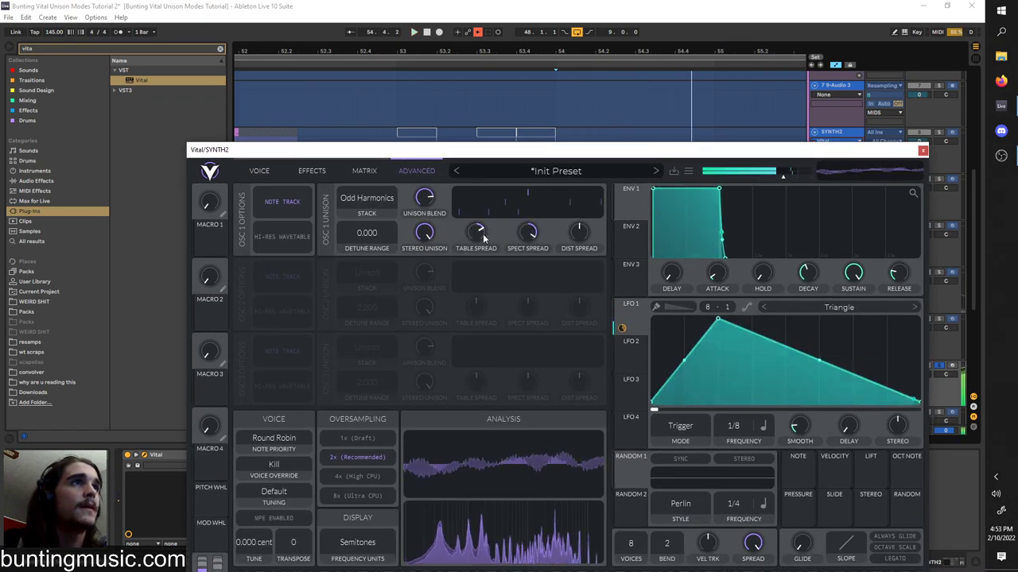
drag(498, 146, 563, 463)
click(552, 375)
key(space)
drag(596, 552, 593, 558)
key(space)
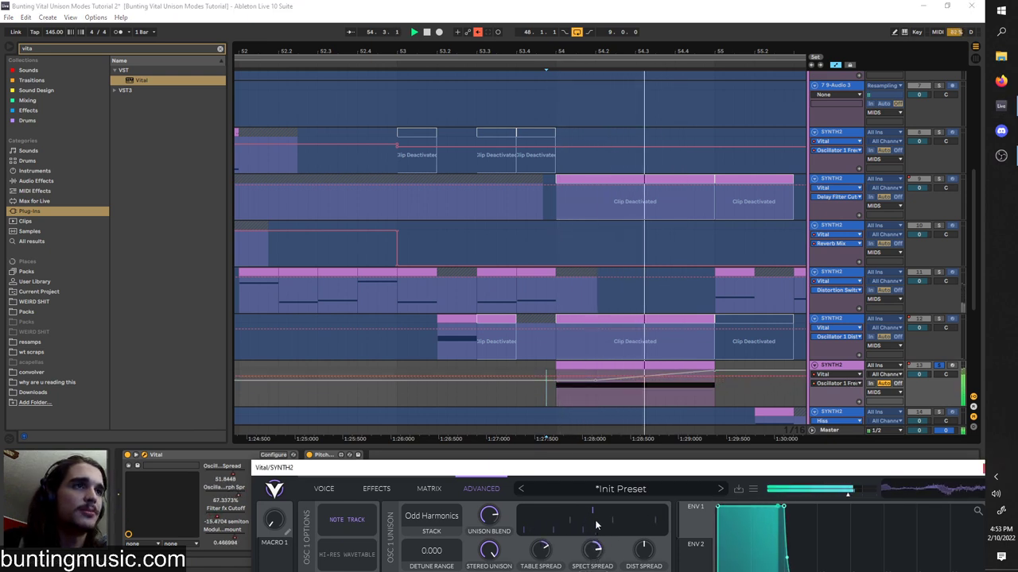
- Try raising oscillator 1's Inharmonic morph amount while auditioning track 13's clip
click(324, 489)
drag(315, 468, 314, 304)
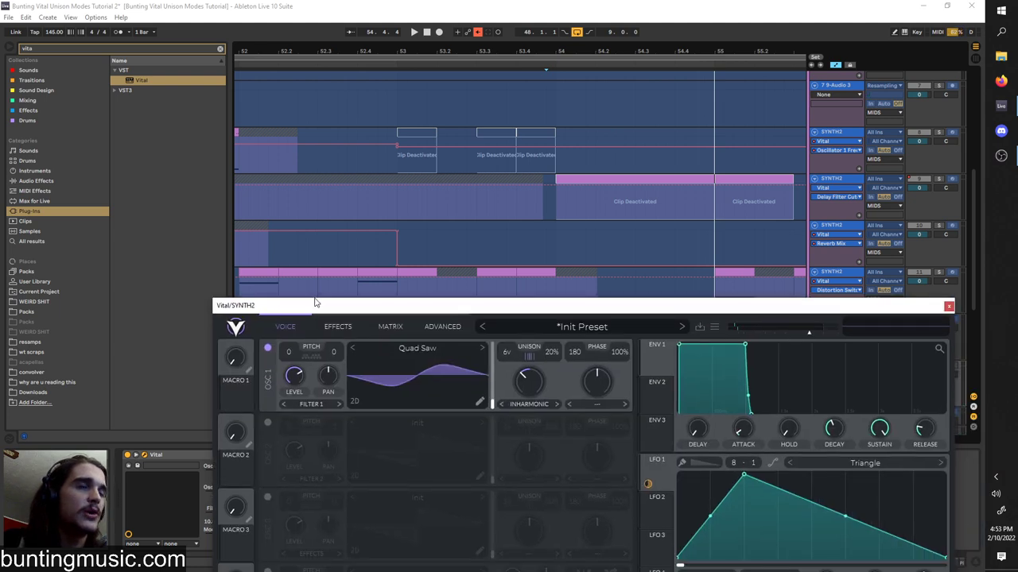
key(minus)
key(minus)
scroll(584, 266, up, 2)
drag(585, 305, 588, 479)
click(516, 386)
key(space)
drag(530, 552, 532, 526)
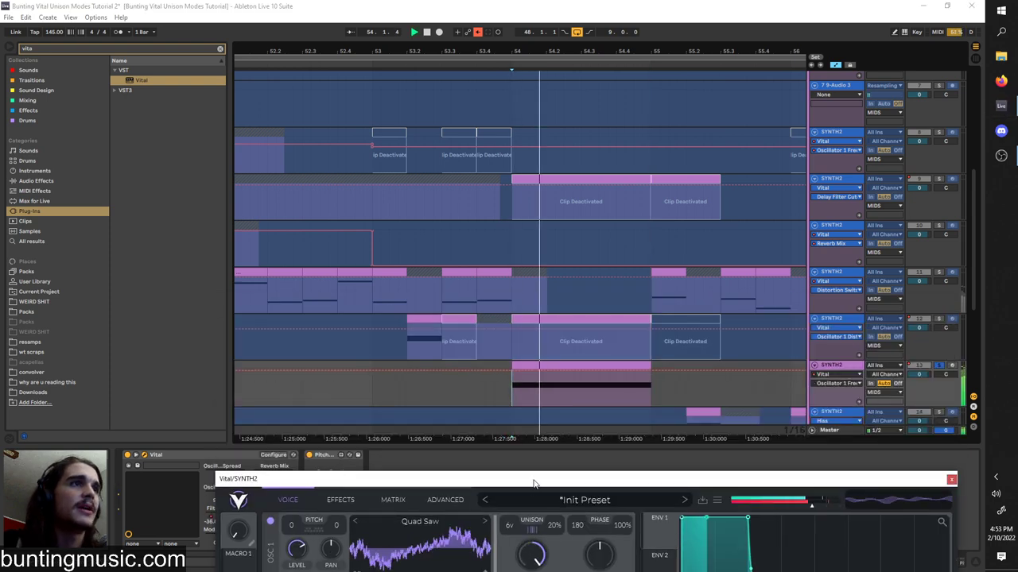
- Show the effects in track 13's Vital and audition its clip with filter, chorus, compressor and reverb in view
drag(525, 484, 510, 387)
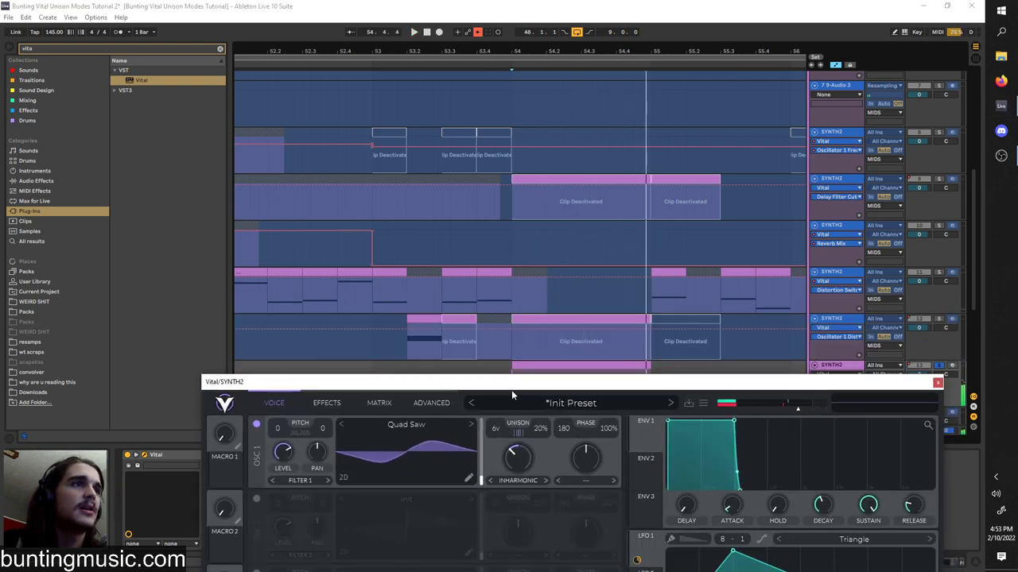
click(325, 403)
scroll(513, 370, down, 4)
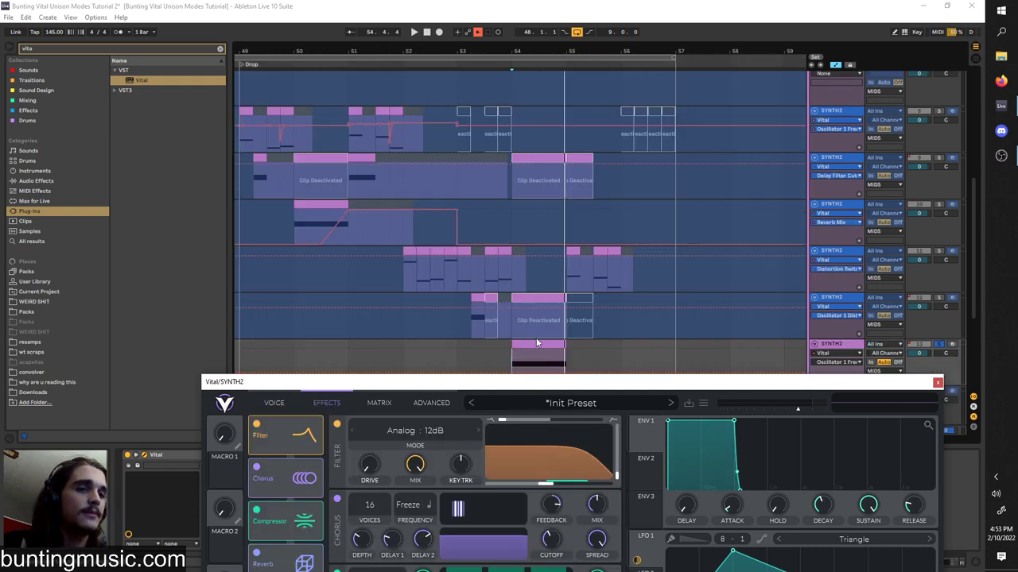
scroll(537, 342, up, 3)
mouse_move(522, 378)
mouse_down()
mouse_move(522, 410)
mouse_move(511, 384)
mouse_up()
key(space)
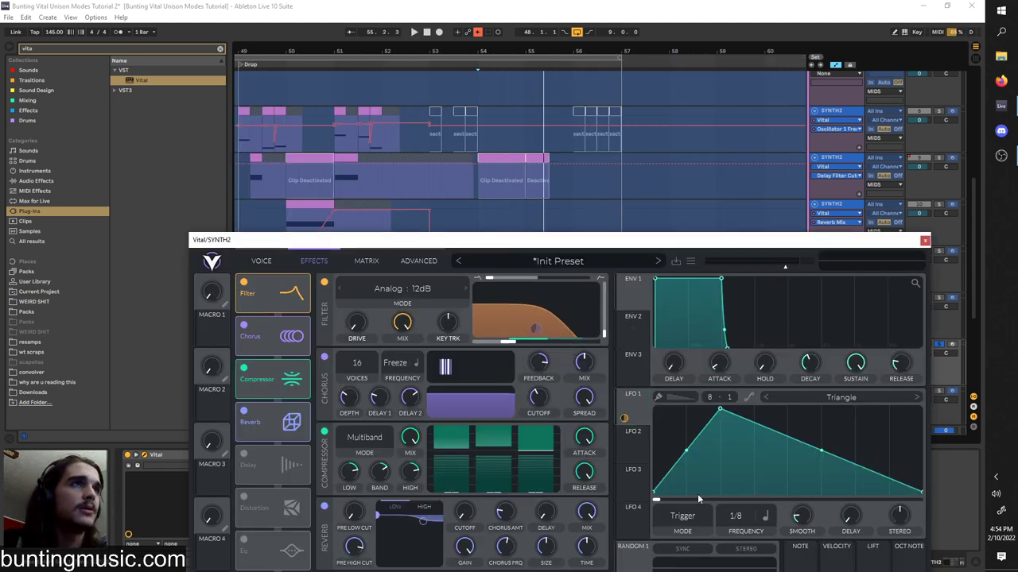
key(space)
- Bypass the chorus in track 13's Vital and re-enable it to compare the sound
drag(479, 240, 470, 186)
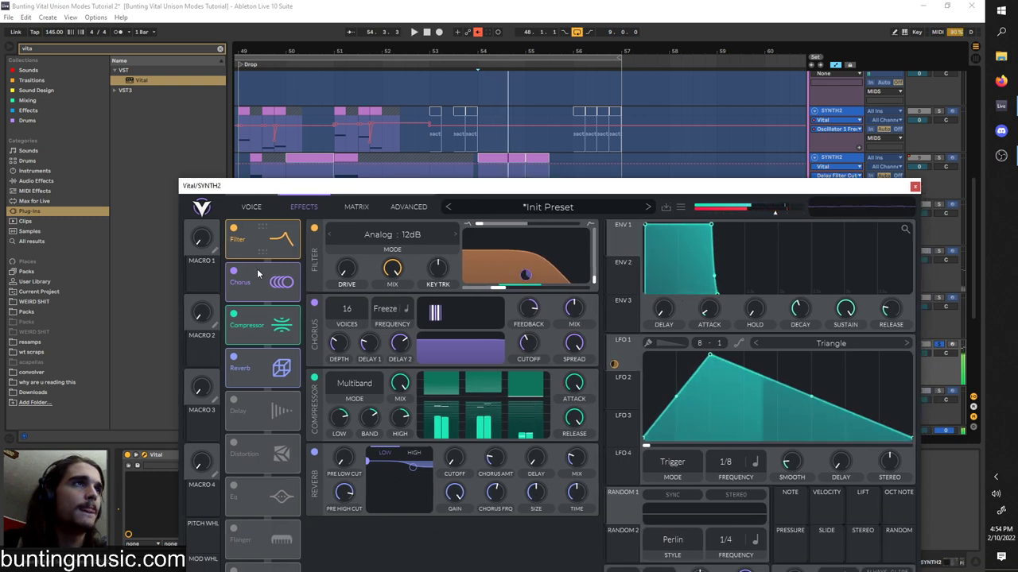
click(234, 273)
click(234, 273)
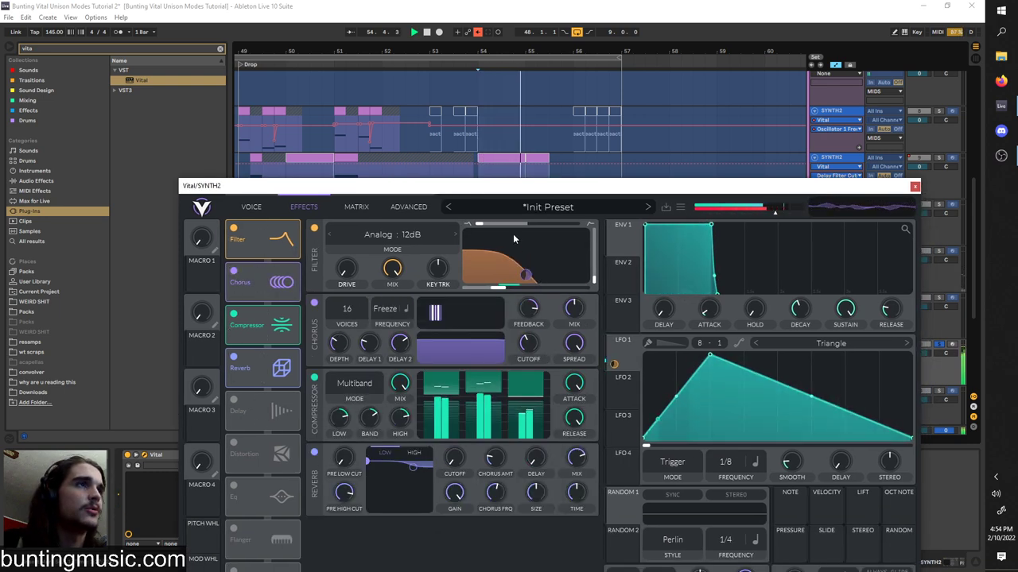
drag(414, 185, 398, 354)
- Audition track 14's clip at bar 55, both soloed and together with the other tracks
scroll(312, 236, down, 3)
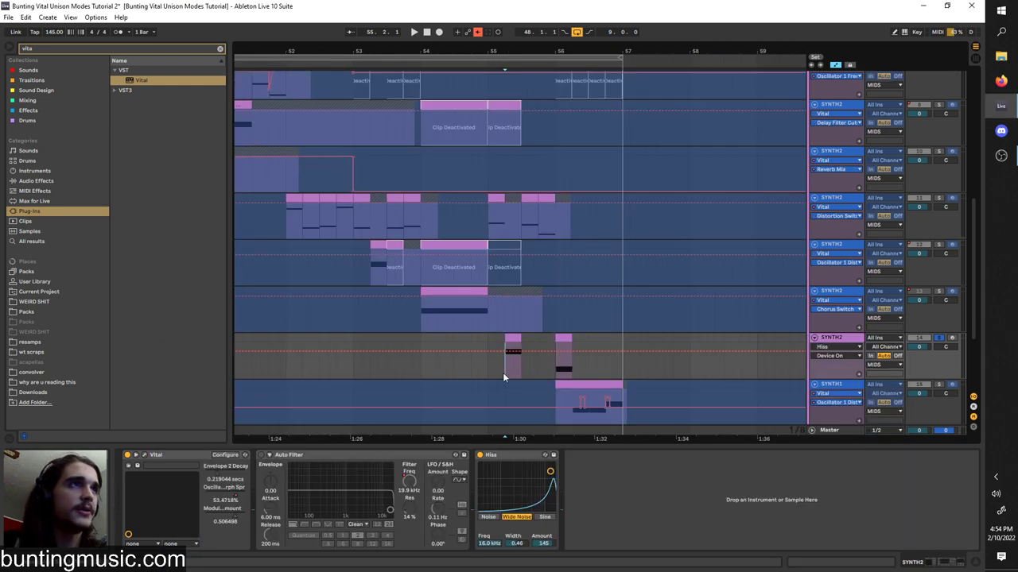
click(488, 372)
key(space)
click(506, 375)
key(space)
click(834, 339)
key(space)
key(space)
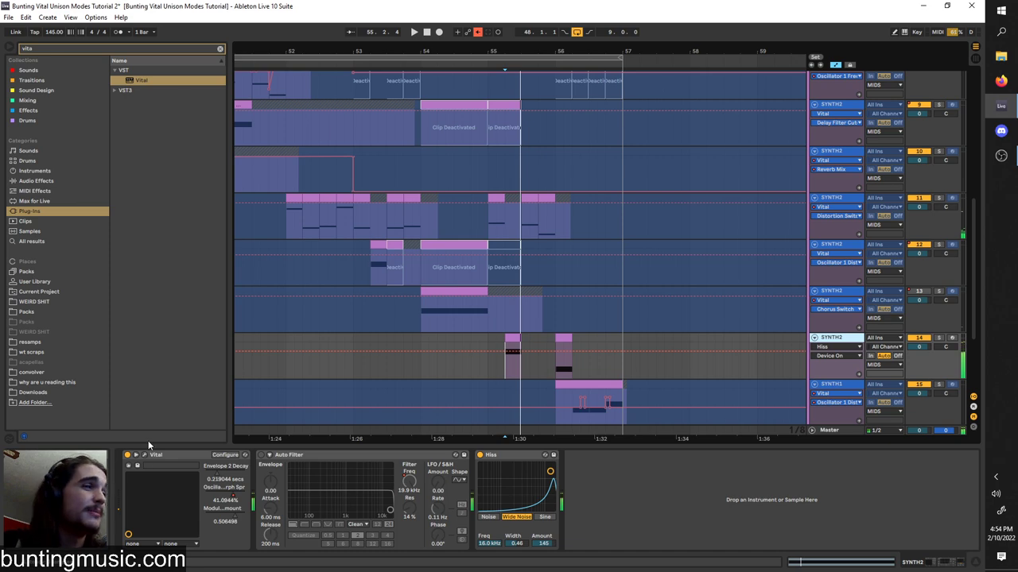
- Open track 14's Vital, audition track 11's clip at bar 55 soloed for comparison, and go back to track 14
click(144, 454)
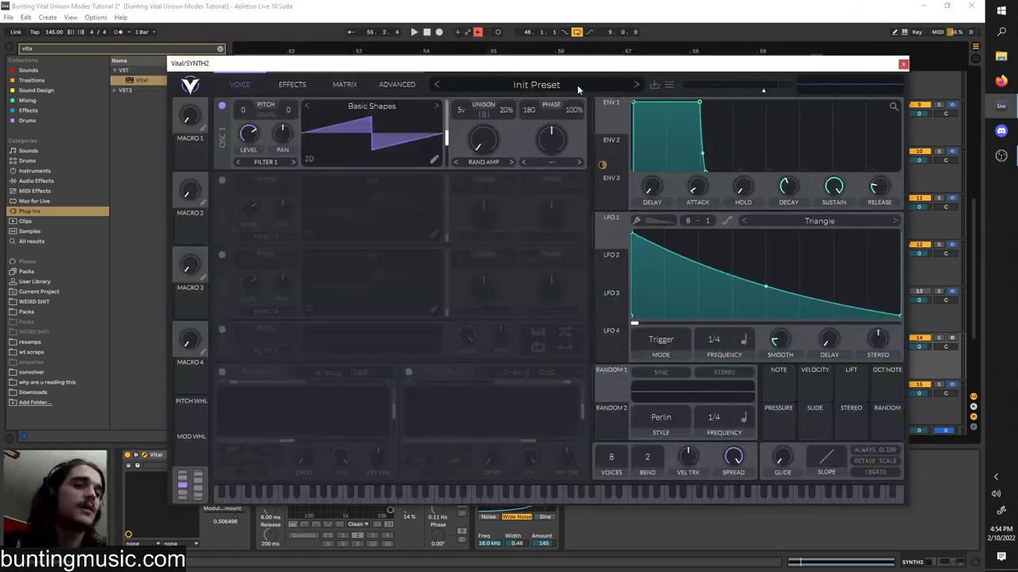
drag(559, 67, 545, 436)
click(489, 220)
key(s)
key(space)
key(space)
click(843, 338)
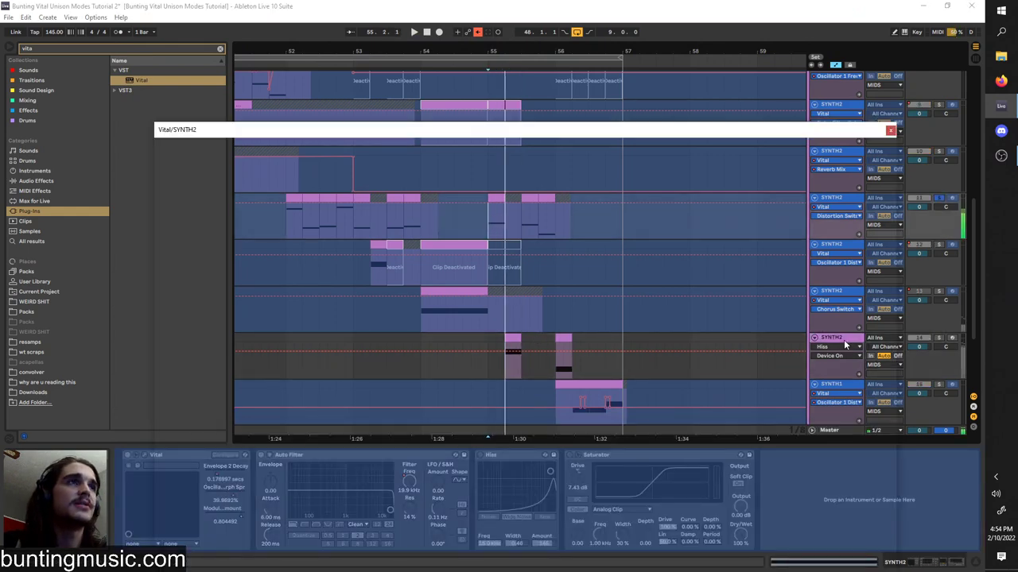
- Show the effects and the Odd Harmonics unison settings of track 14's Vital while auditioning its clip
click(293, 149)
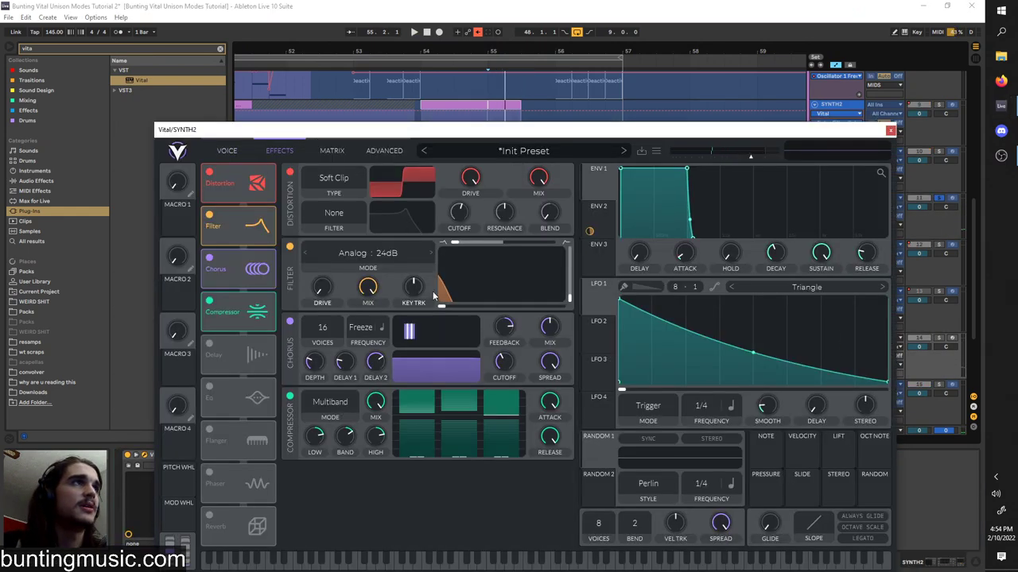
key(space)
key(space)
mouse_move(465, 132)
mouse_down()
mouse_move(509, 435)
mouse_move(472, 142)
mouse_up()
click(508, 360)
click(415, 155)
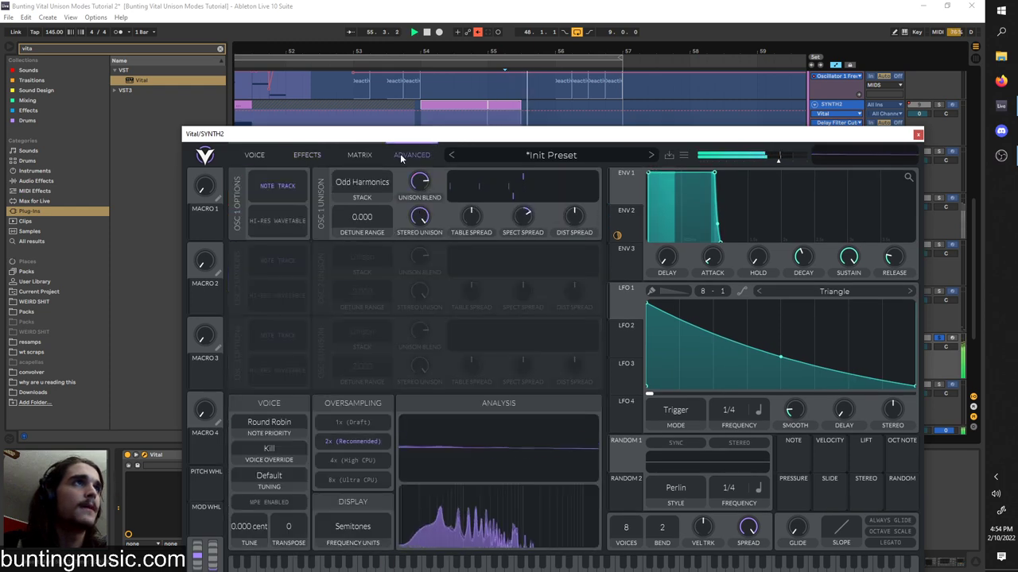
- Bypass track 14's Hiss device, audition the clip without it, and re-enable the device to compare
drag(506, 143, 635, 571)
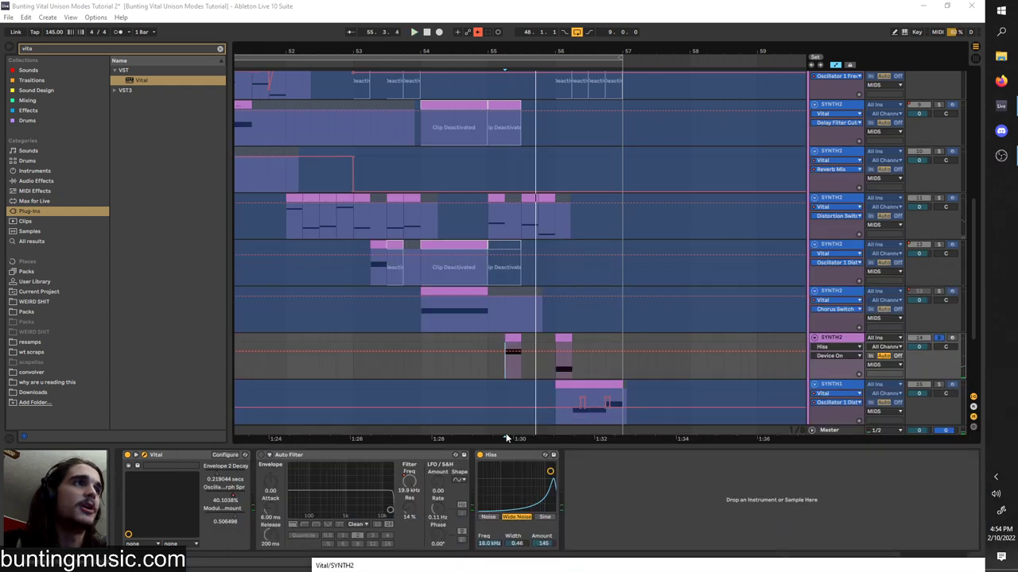
click(480, 456)
key(space)
key(space)
key(space)
click(480, 456)
key(space)
key(space)
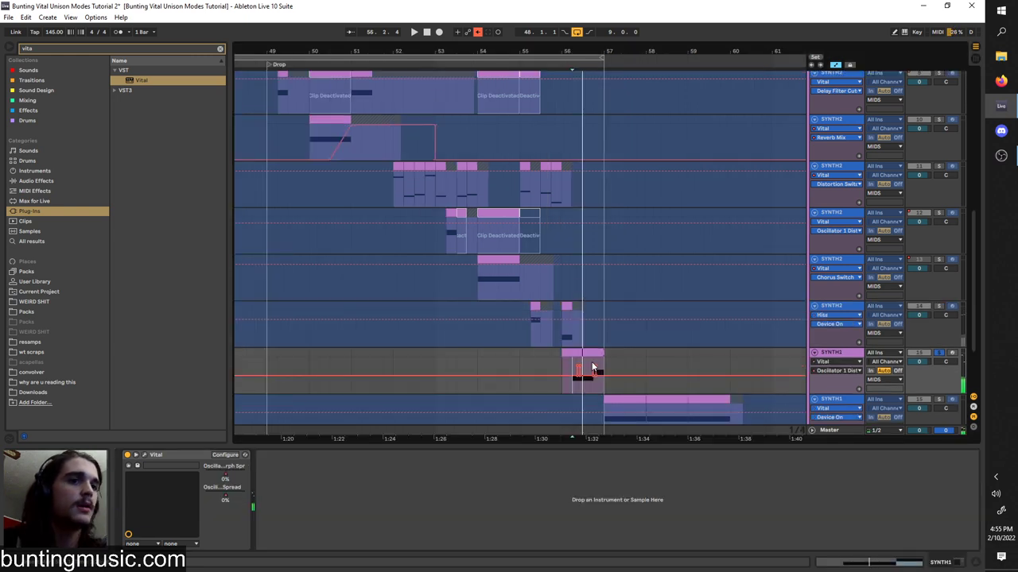
- Audition track 15's SYNTH1 clip around its automation steps at bar 56 and open the track's Vital
scroll(582, 368, up, 3)
key(space)
scroll(582, 368, up, 3)
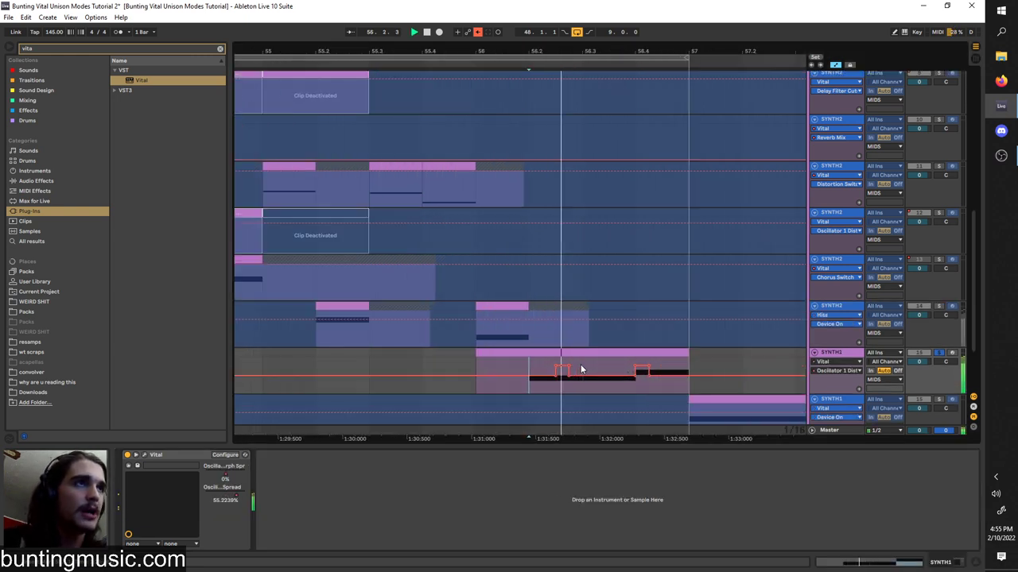
click(149, 456)
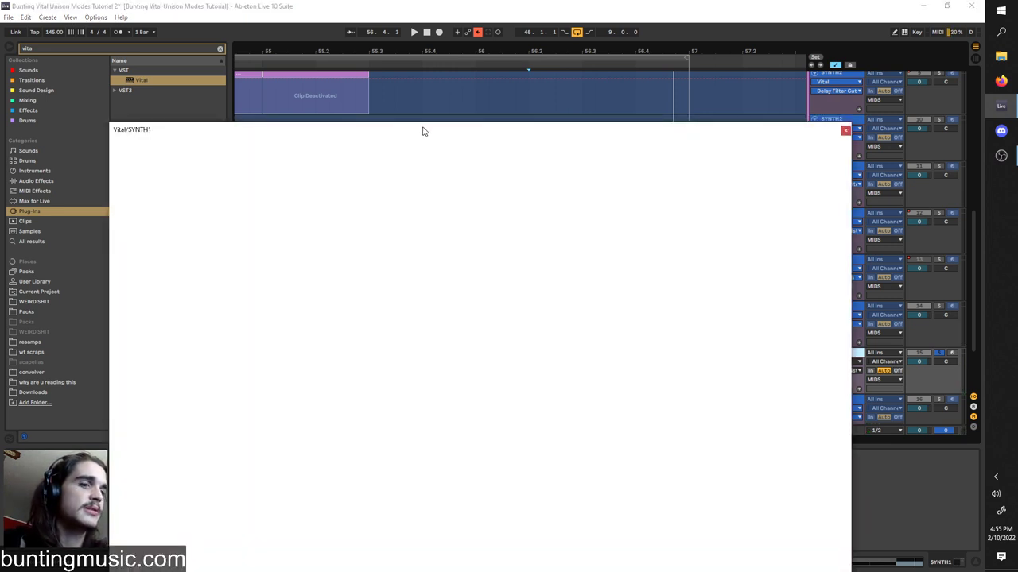
drag(423, 131, 434, 45)
- Check oscillator 1's wavetable list, keeping Harmonic Series, and show the advanced unison settings of track 15's Vital
click(342, 82)
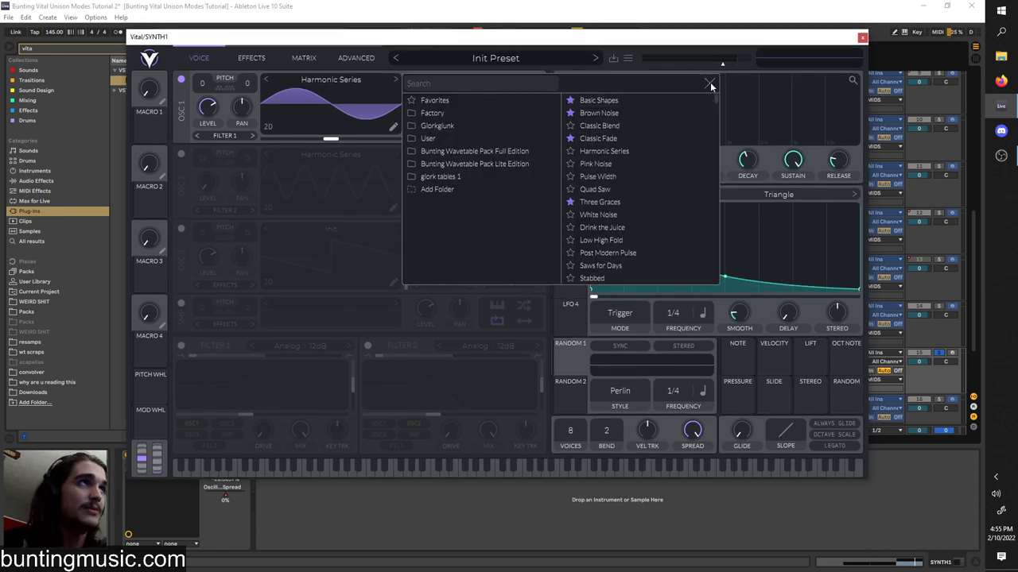
click(711, 85)
key(space)
drag(627, 37, 657, 195)
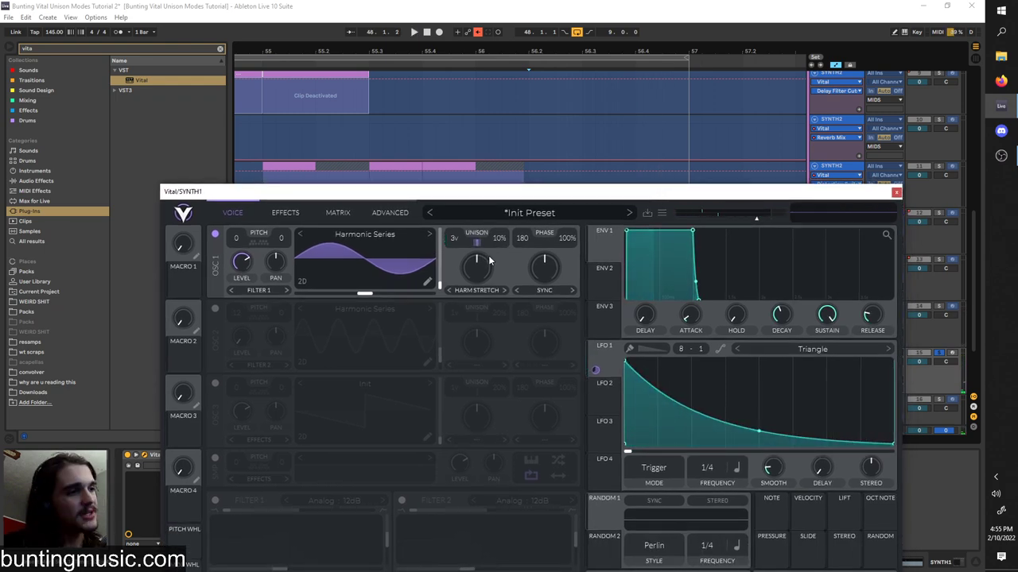
click(402, 213)
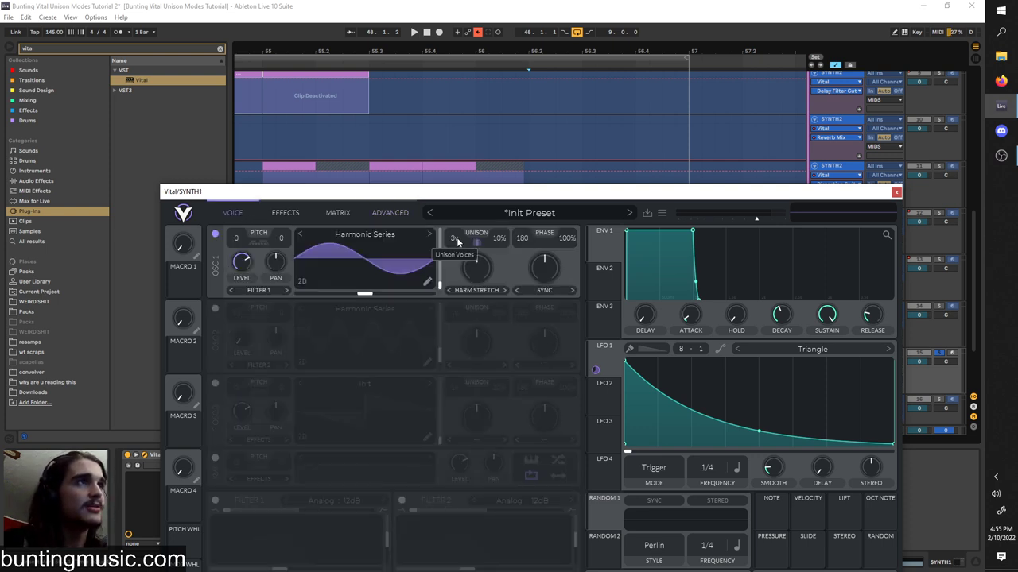
- Raise oscillator 1's unison voices to 16 and reduce them to 4 while auditioning track 15's clip
key(space)
right_click(457, 239)
click(456, 258)
key(space)
drag(454, 240, 454, 272)
key(space)
drag(460, 223, 469, 188)
key(space)
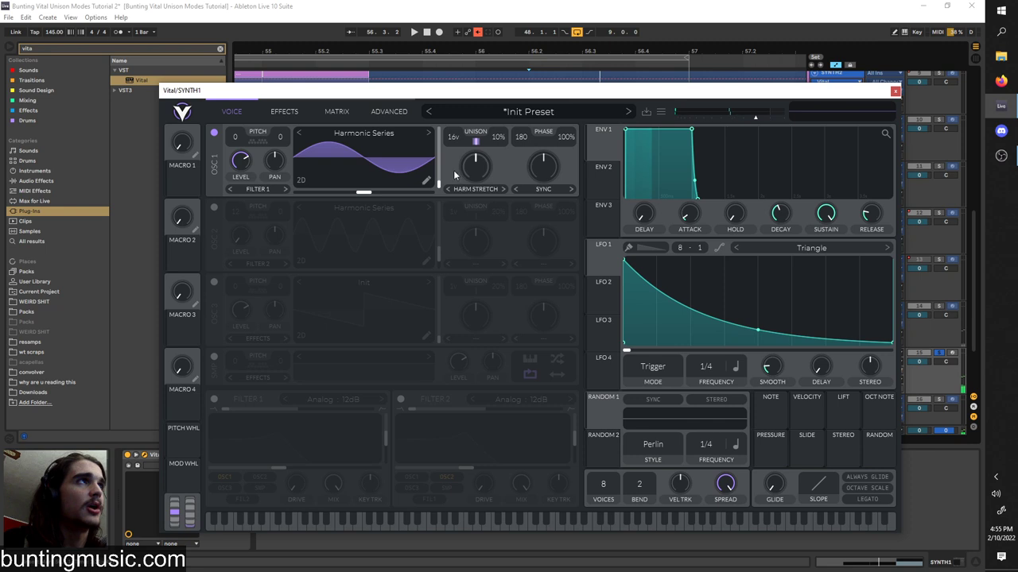
key(space)
drag(451, 149, 451, 202)
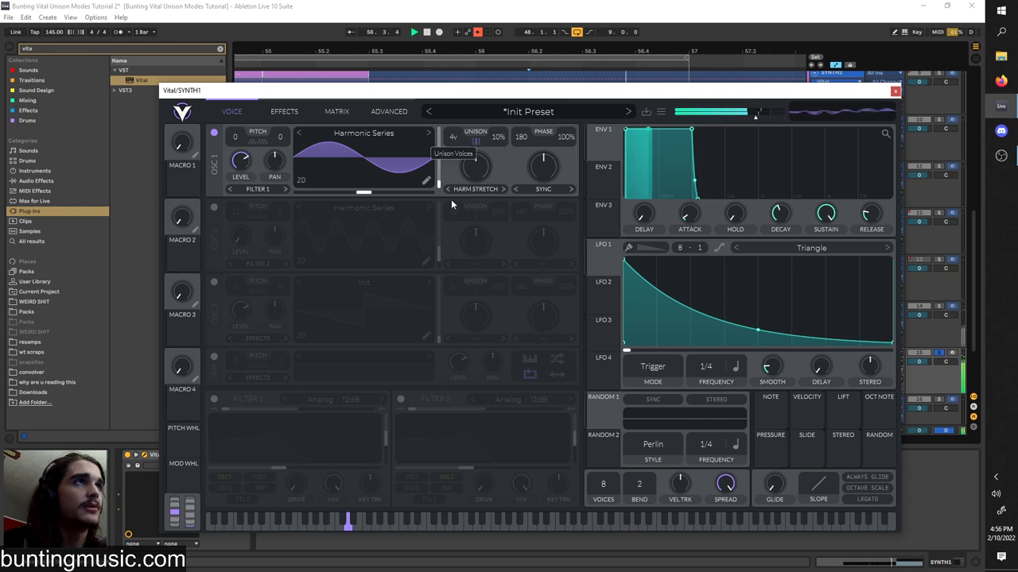
- Stop playback, set oscillator 1's unison voices to 6 in track 15's Vital and uncover the arrangement
key(space)
scroll(452, 159, down, 2)
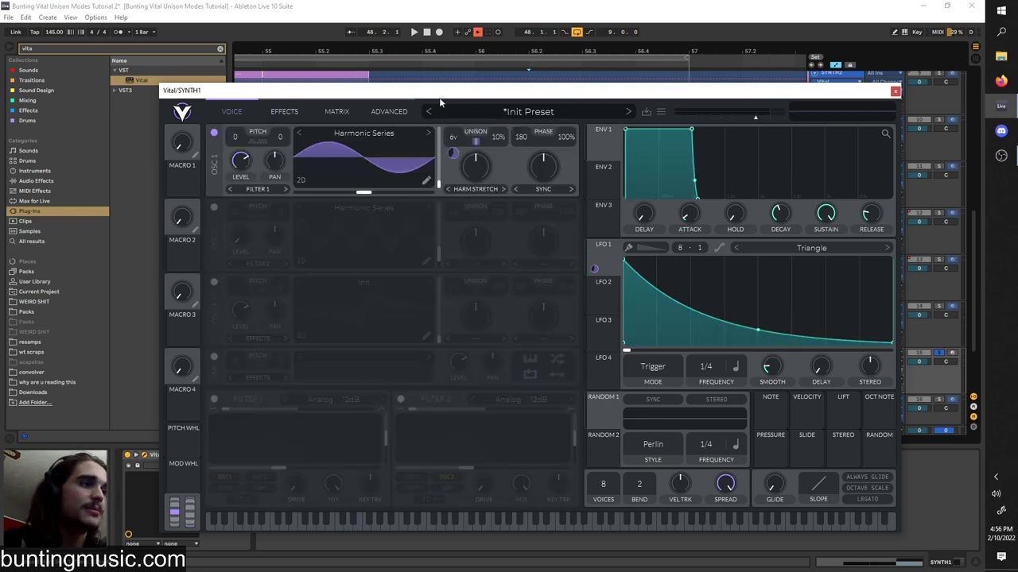
mouse_move(429, 97)
mouse_down()
mouse_move(548, 409)
mouse_move(583, 423)
mouse_move(496, 282)
mouse_move(518, 407)
mouse_up()
- Show the advanced unison settings of track 15's Vital beside the SYNTH1 clip in the arrangement
key(space)
key(minus)
key(minus)
scroll(519, 342, up, 1)
click(439, 422)
drag(445, 405, 434, 263)
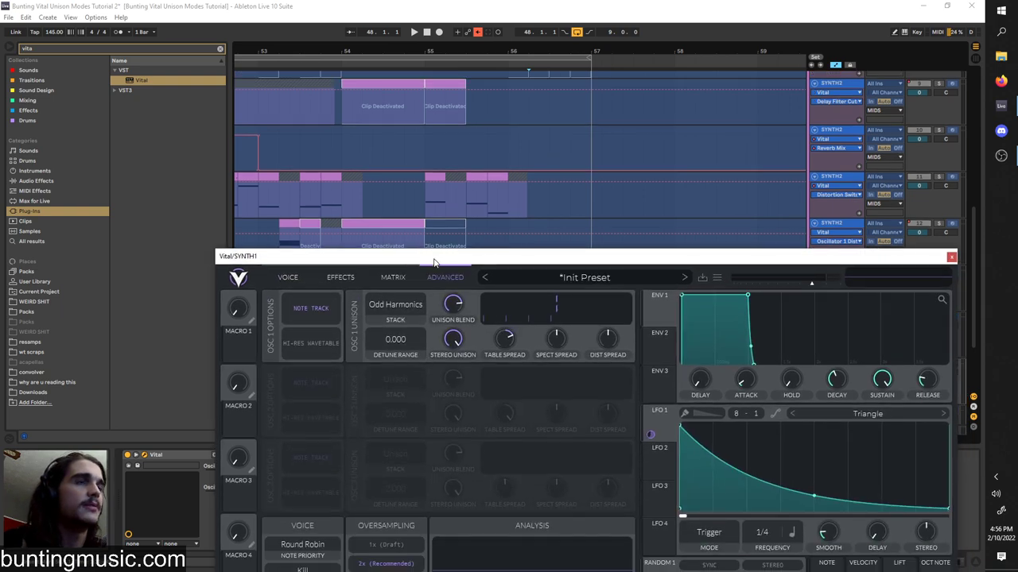
drag(568, 255, 550, 436)
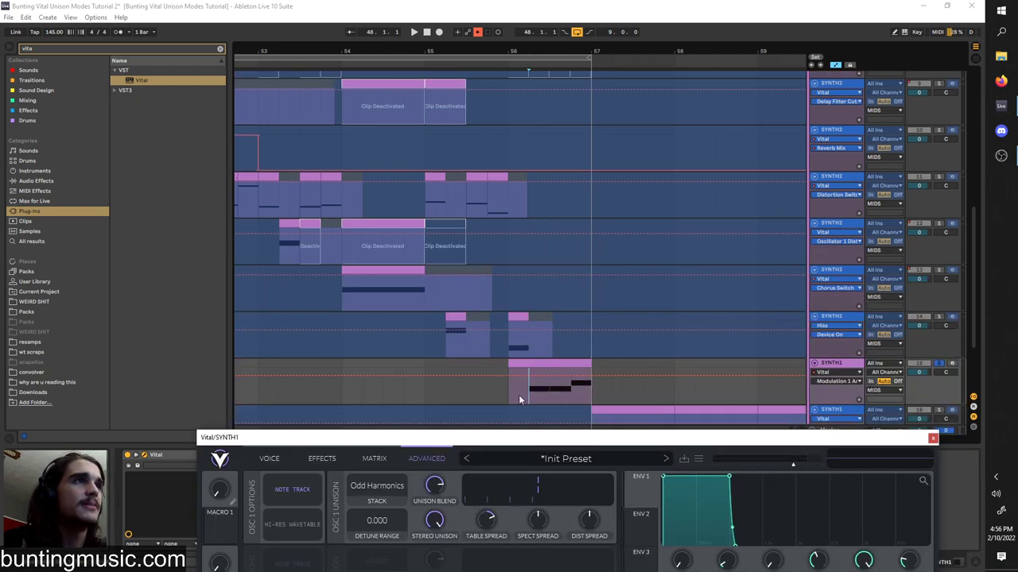
- Show oscillator 1's Dist Spread automation on track 15 and audition the clip from bar 56.2
key(space)
click(589, 520)
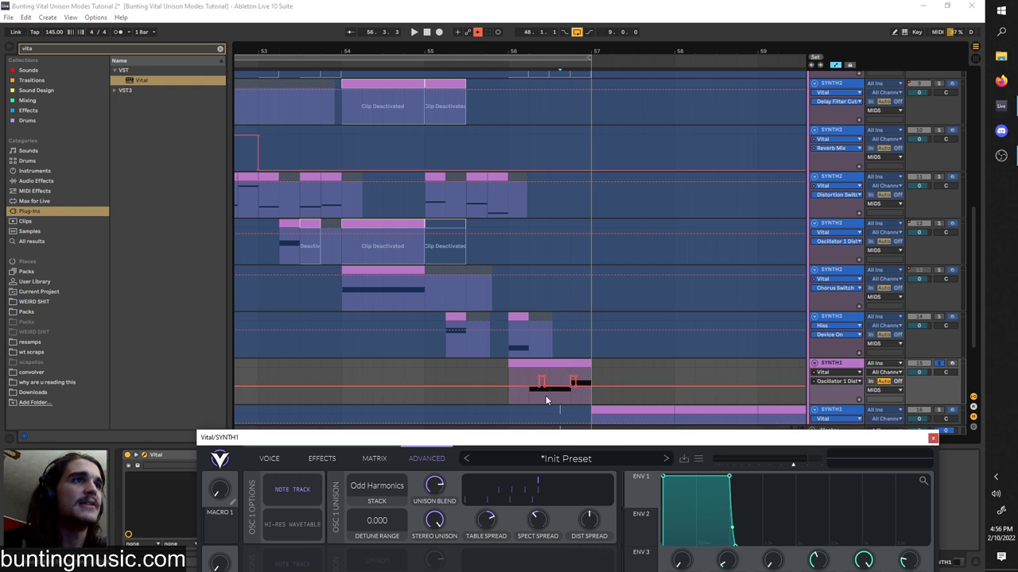
scroll(545, 395, up, 3)
click(506, 372)
key(space)
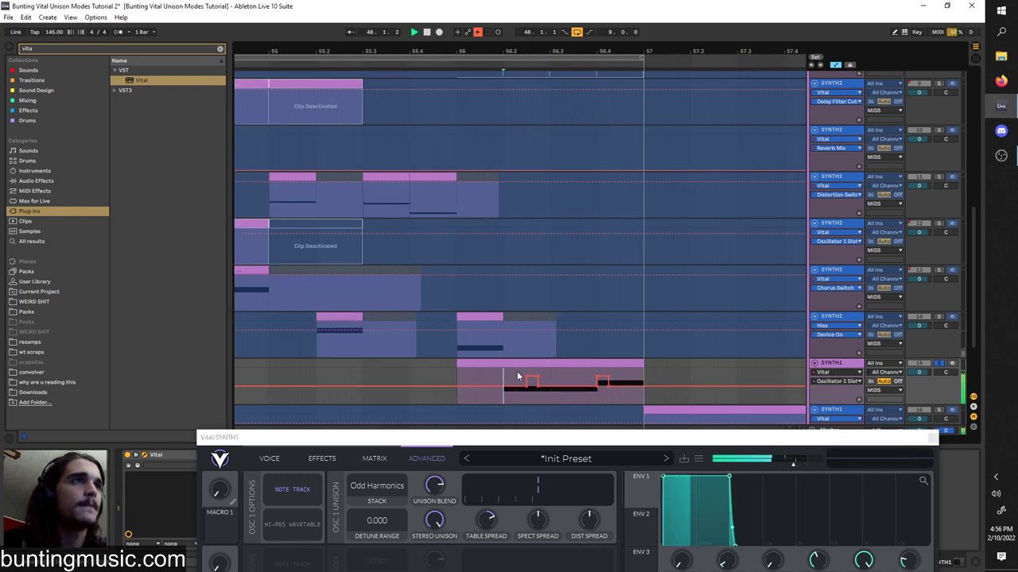
- Try oscillator 1's Sync wave morph at 67.75% and other amounts while track 15 plays, and reset it
click(515, 394)
drag(432, 442, 427, 261)
click(271, 276)
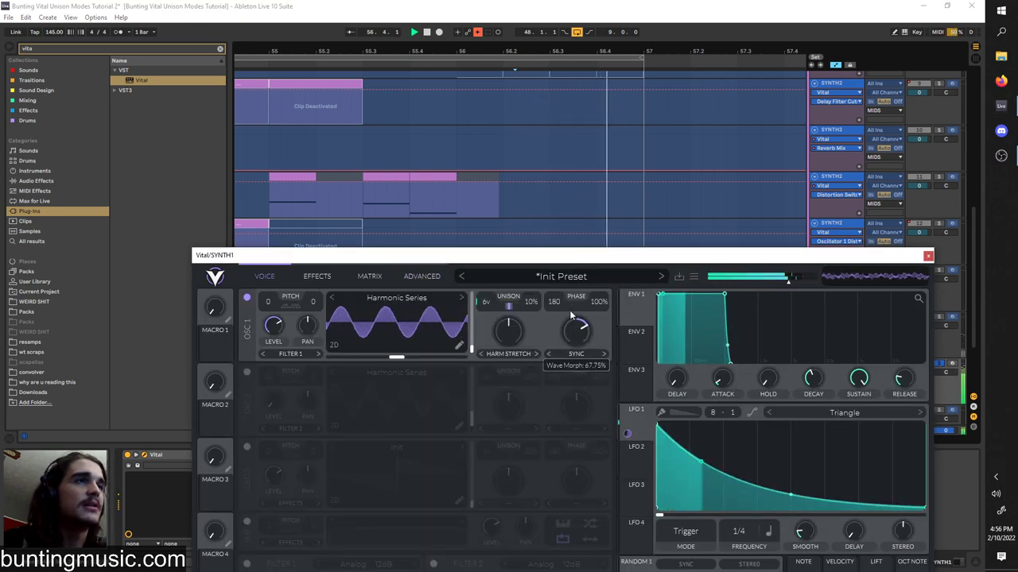
right_click(574, 326)
click(580, 329)
drag(578, 326, 577, 296)
right_click(572, 333)
click(574, 340)
- Stop playback, display the Oscillator 1 Dist automation steps on track 15 and freeze the track again
click(422, 276)
drag(478, 256, 515, 510)
key(space)
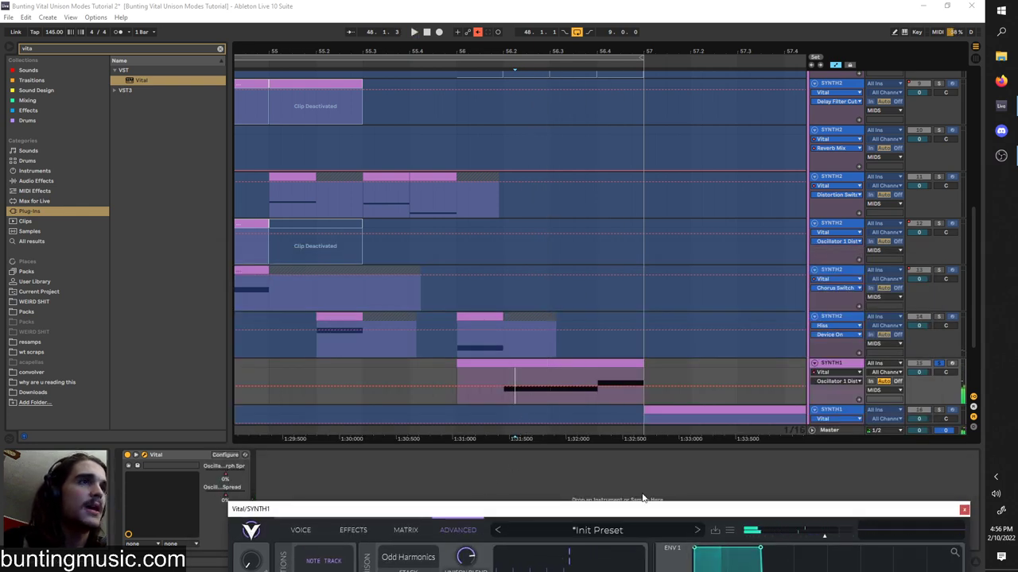
click(823, 381)
click(825, 405)
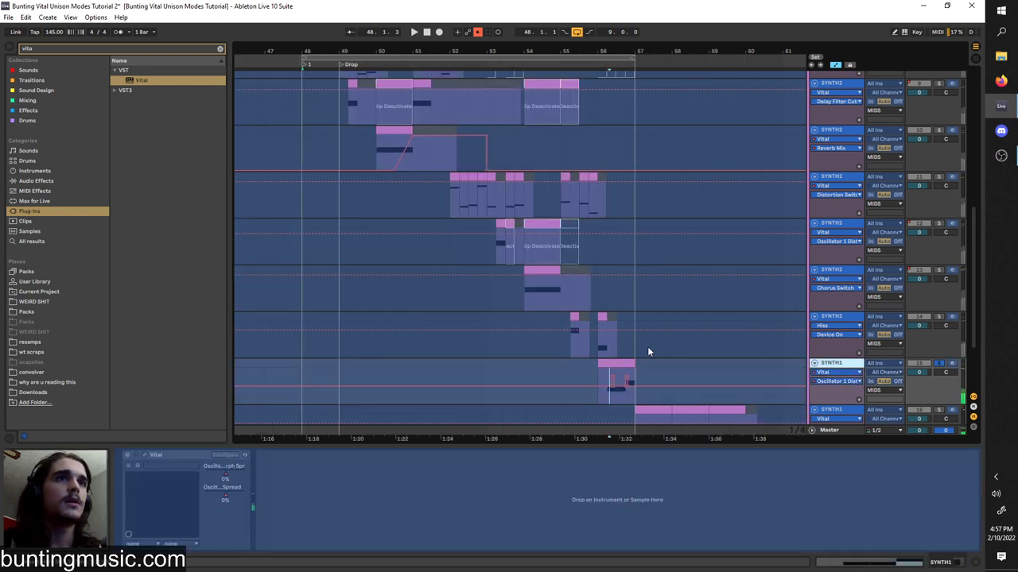
- Solo and unfreeze SYNTH1 track 16, audition its clip from bar 57 and open its Vital
scroll(660, 355, down, 1)
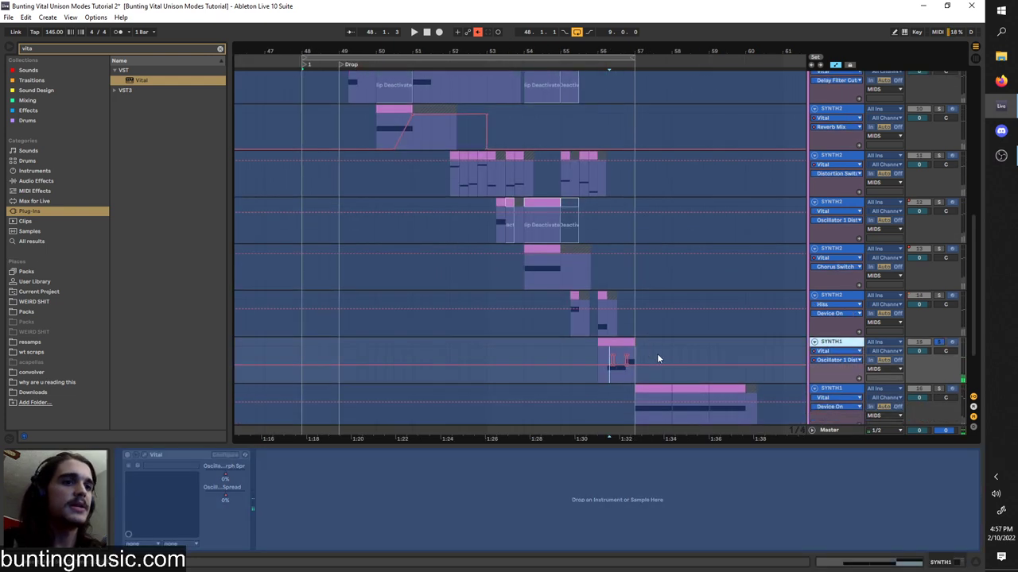
scroll(639, 348, down, 1)
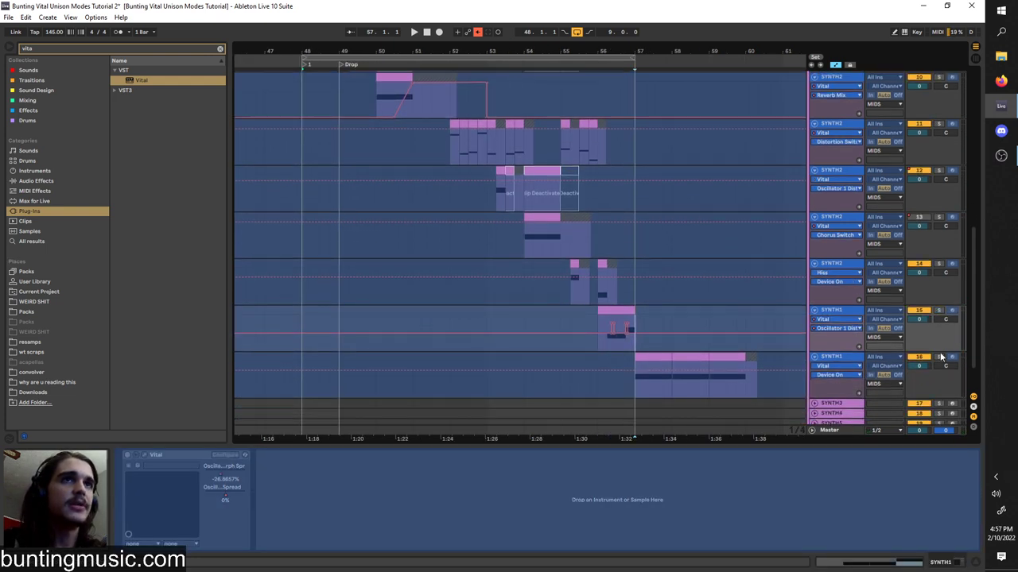
right_click(852, 359)
click(866, 419)
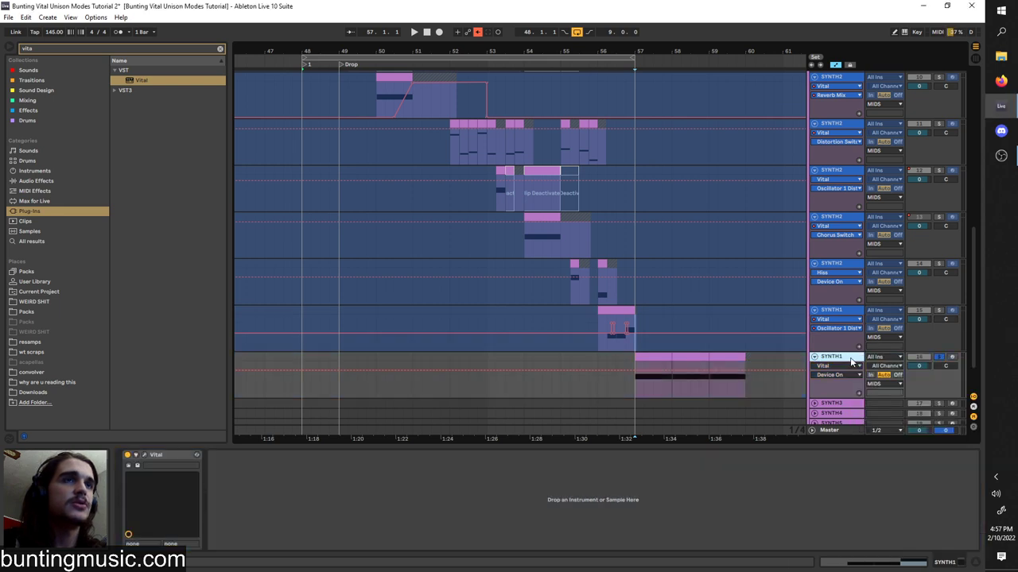
key(space)
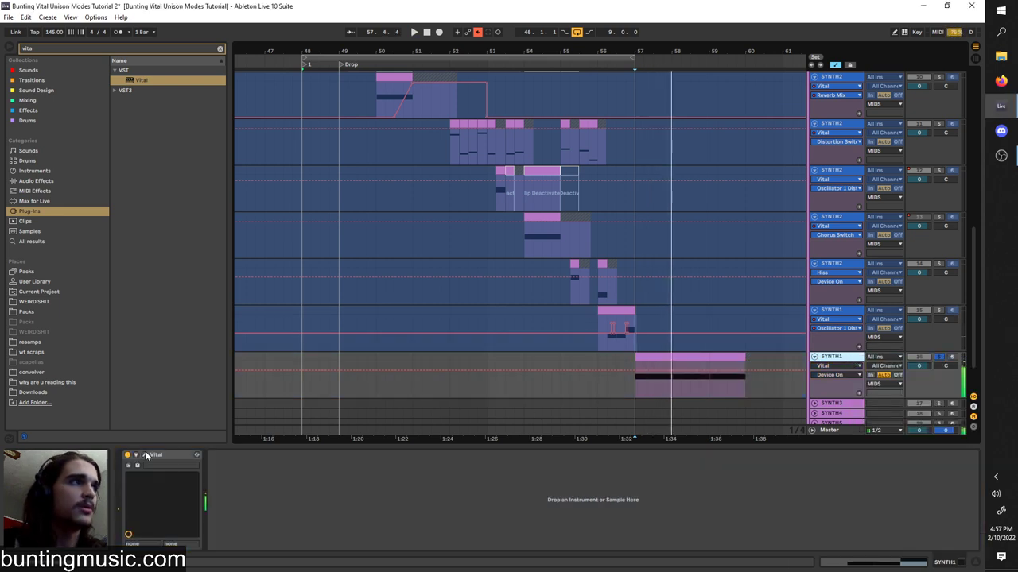
click(145, 455)
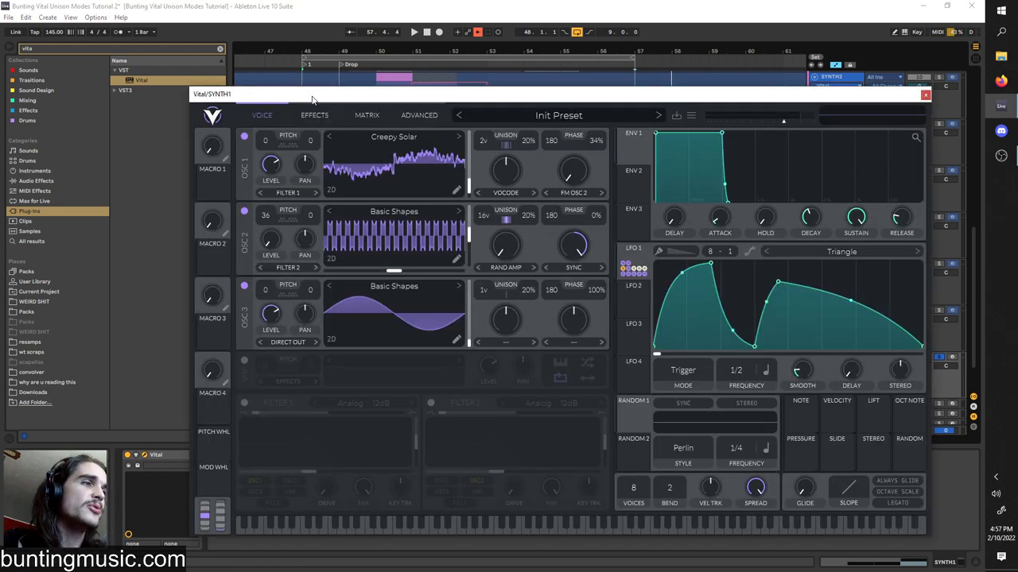
- Turn off oscillator 3 in track 16's Vital and audition the clip with oscillators 1 and 2
drag(311, 102, 450, 456)
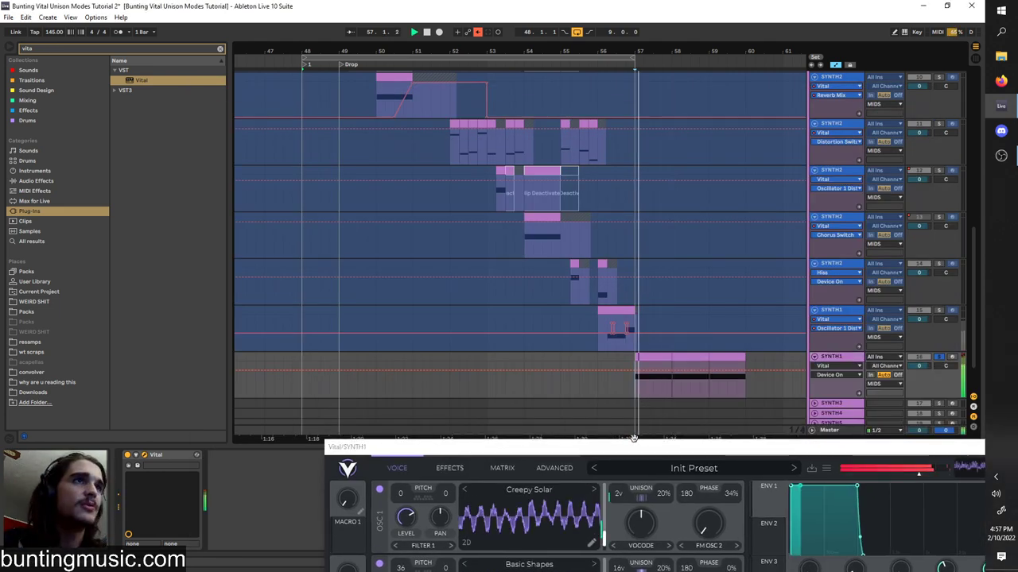
drag(637, 446, 481, 173)
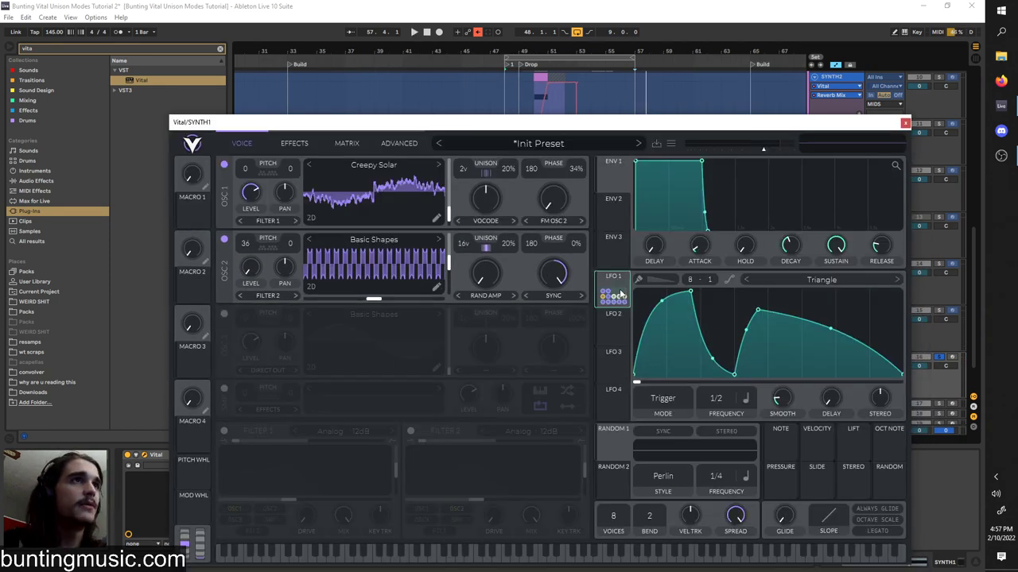
key(space)
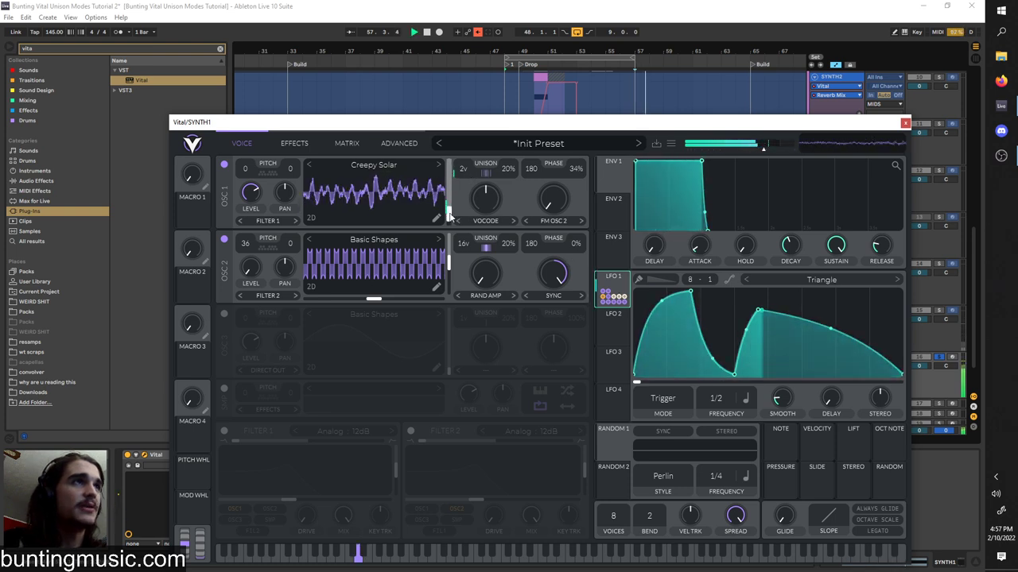
key(space)
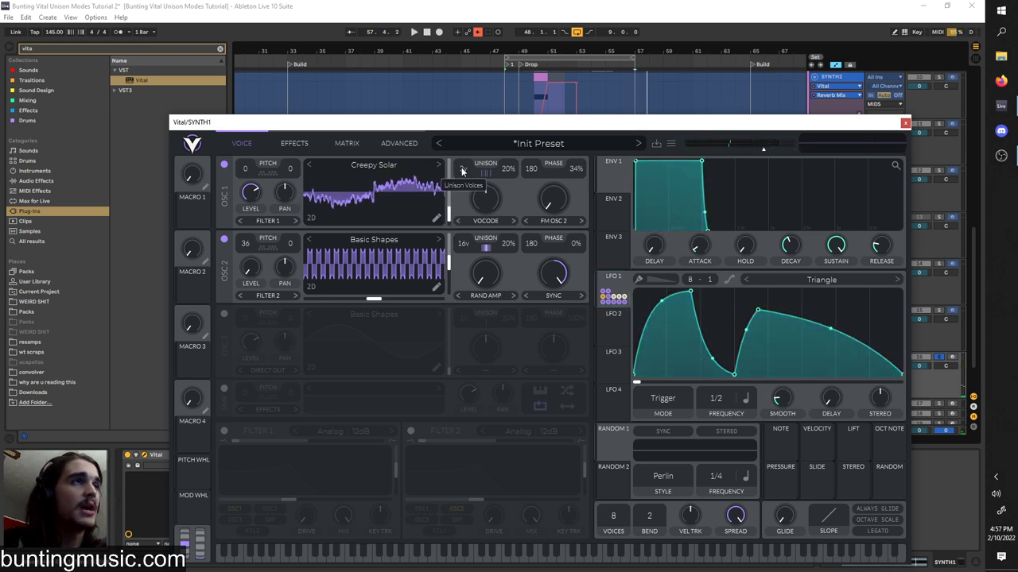
- Examine the Table, Spect and Dist Spread modulation of oscillators 1 and 2 while auditioning track 16
click(400, 143)
key(space)
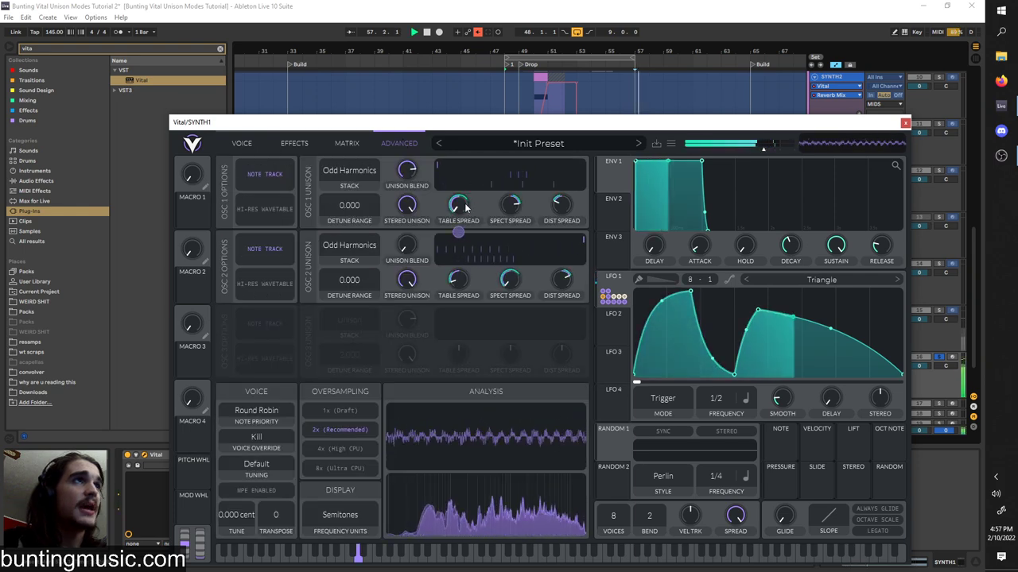
key(space)
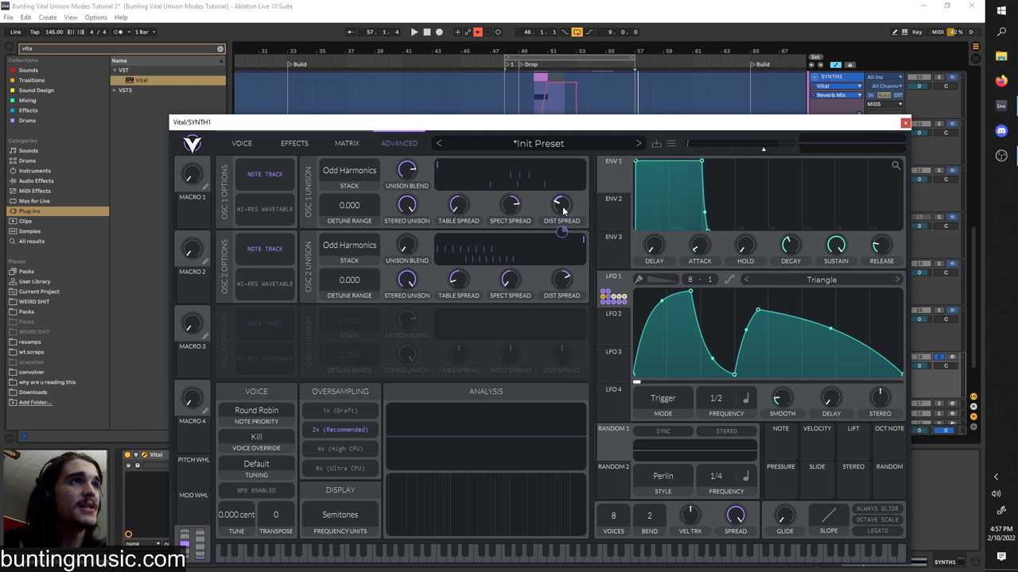
- Turn off oscillator 1, reset oscillator 2's level to its default and audition oscillator 2 alone
click(260, 143)
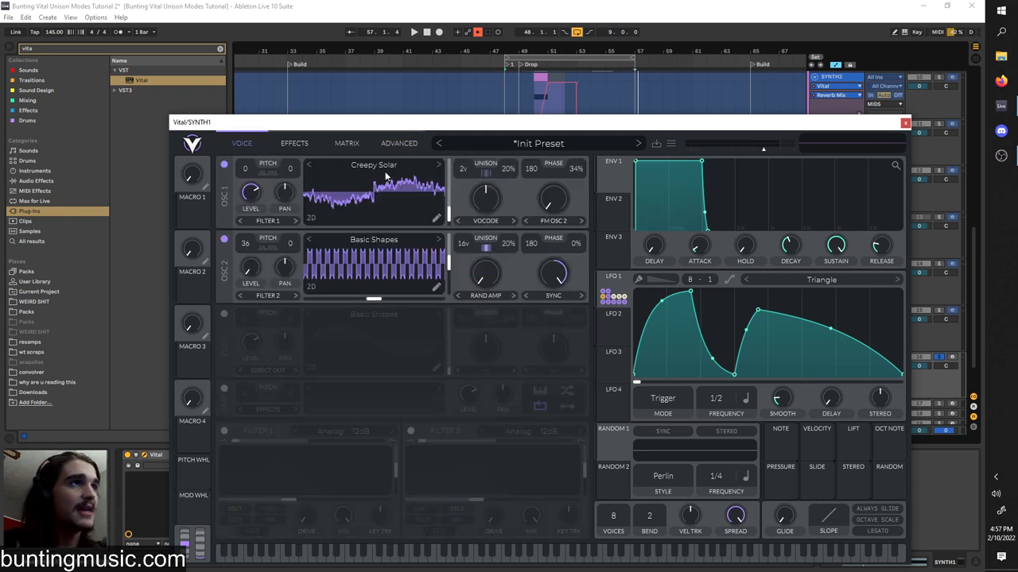
click(224, 166)
key(space)
key(space)
right_click(247, 270)
click(257, 277)
key(space)
click(387, 140)
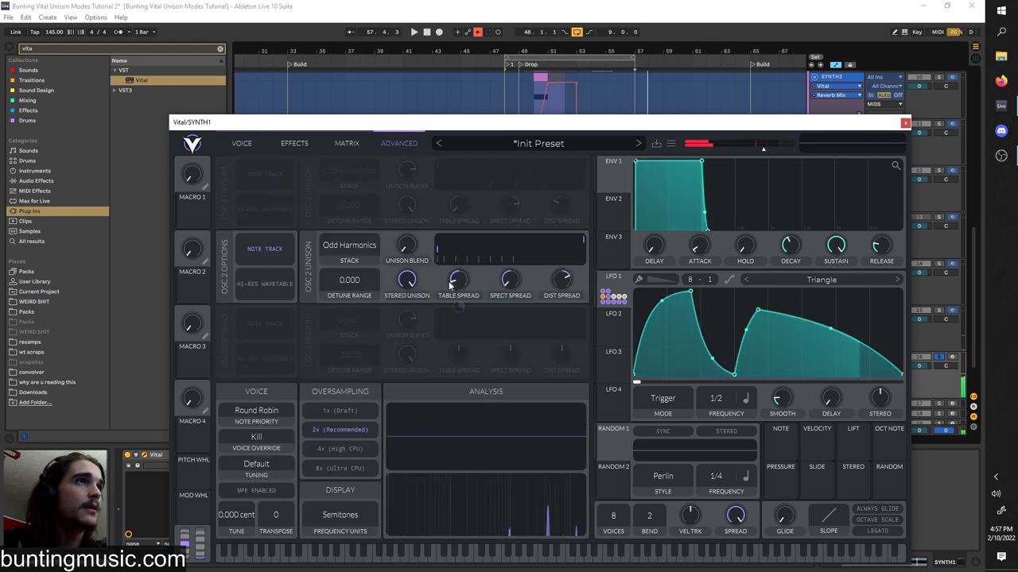
- Audition oscillator 2 transposed to 12, restore its transpose to 36 and check its unison spread settings
click(242, 143)
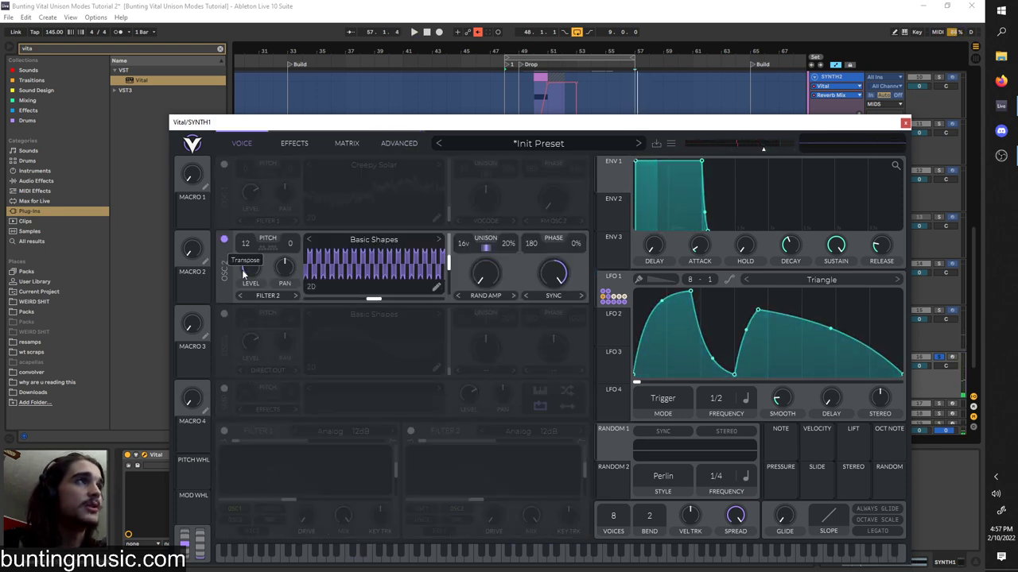
key(space)
mouse_move(243, 274)
mouse_down()
mouse_move(245, 263)
mouse_move(242, 280)
mouse_up()
key(space)
click(360, 147)
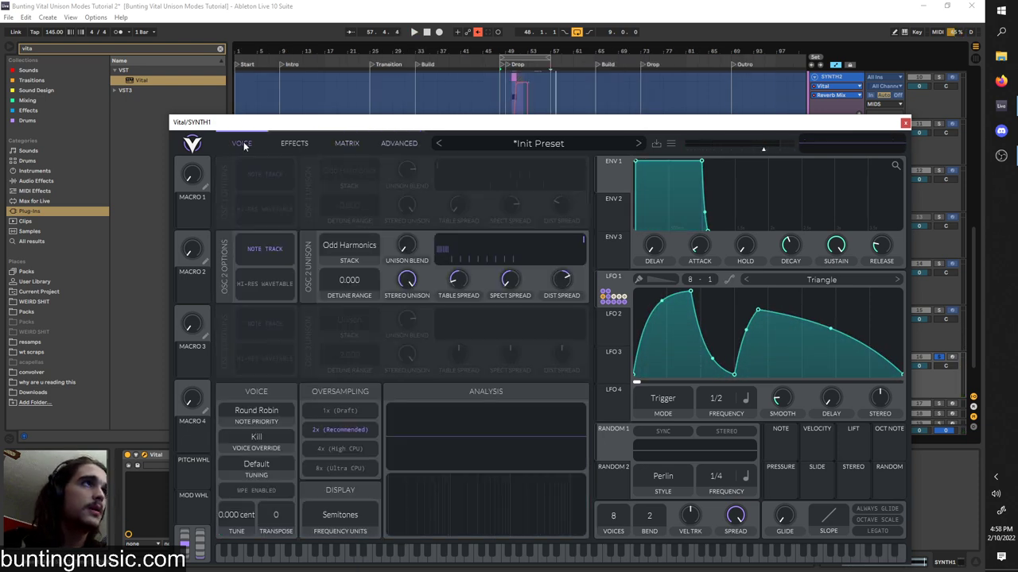
click(242, 143)
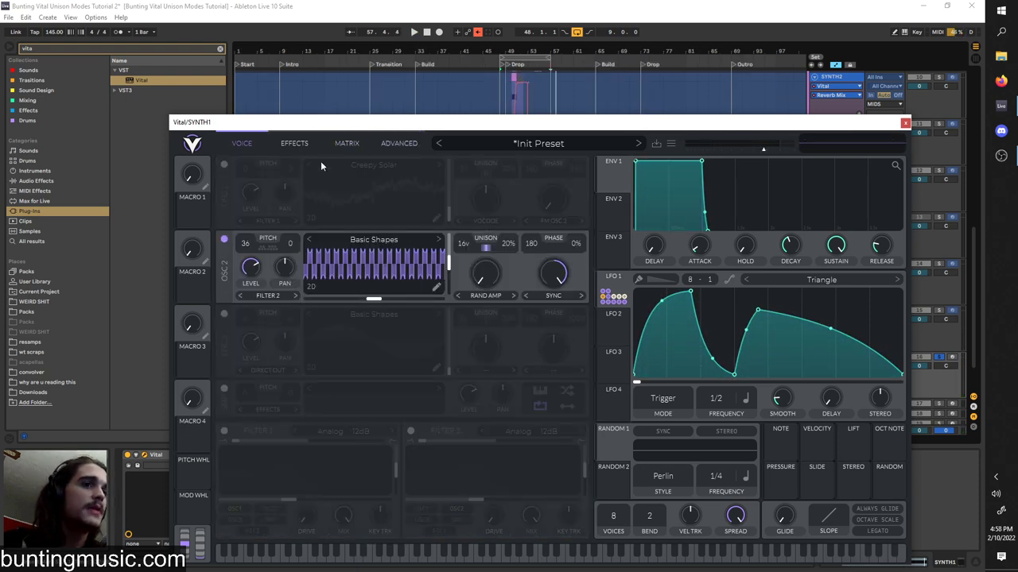
- Turn oscillator 1 back on and play track 16's clip from bar 57 with both oscillators
click(226, 164)
drag(250, 122, 428, 439)
scroll(541, 386, up, 3)
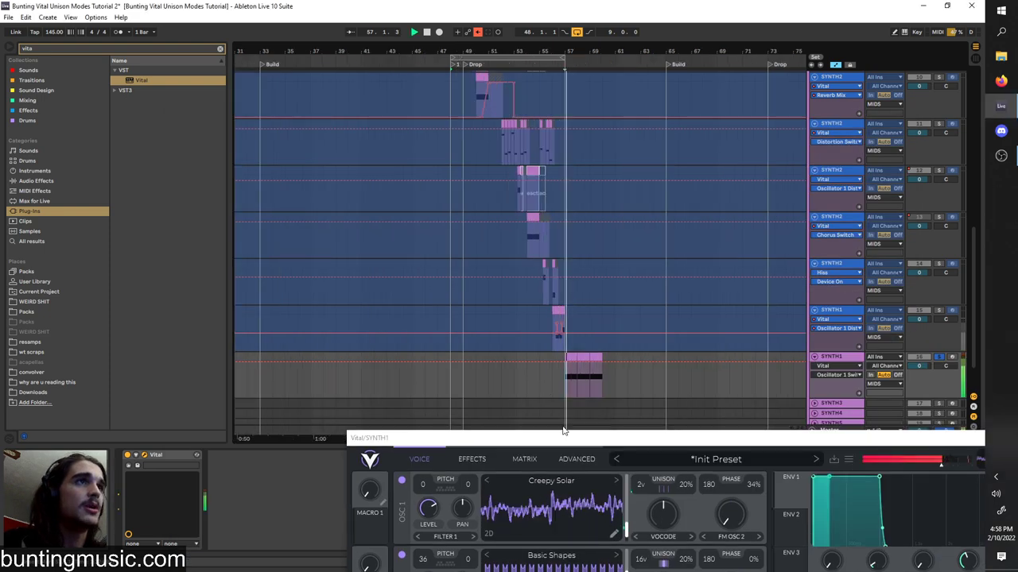
drag(567, 438, 447, 164)
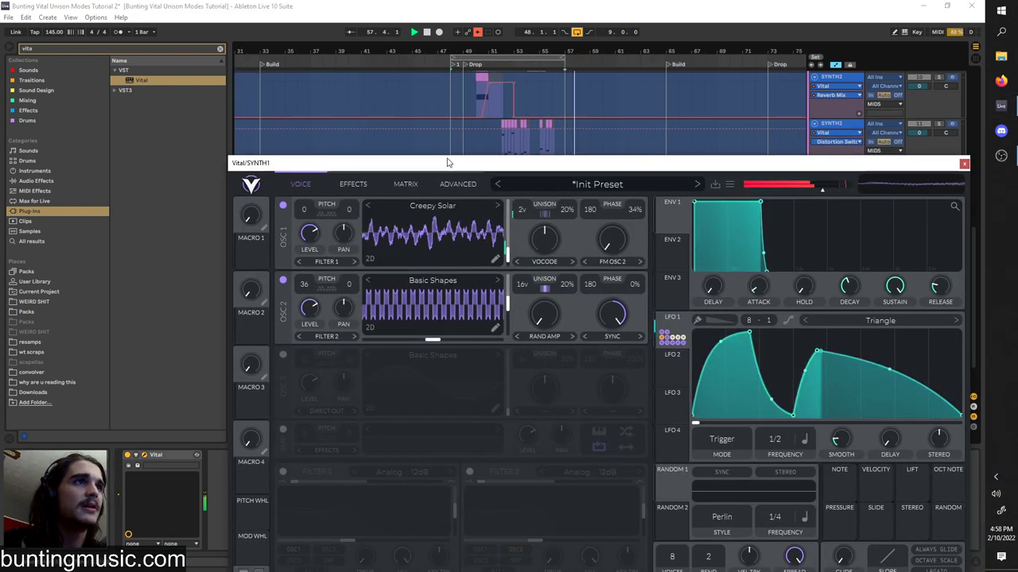
- Turn off the Filter effect in track 16's Vital, and switch the EQ off and back on
click(353, 184)
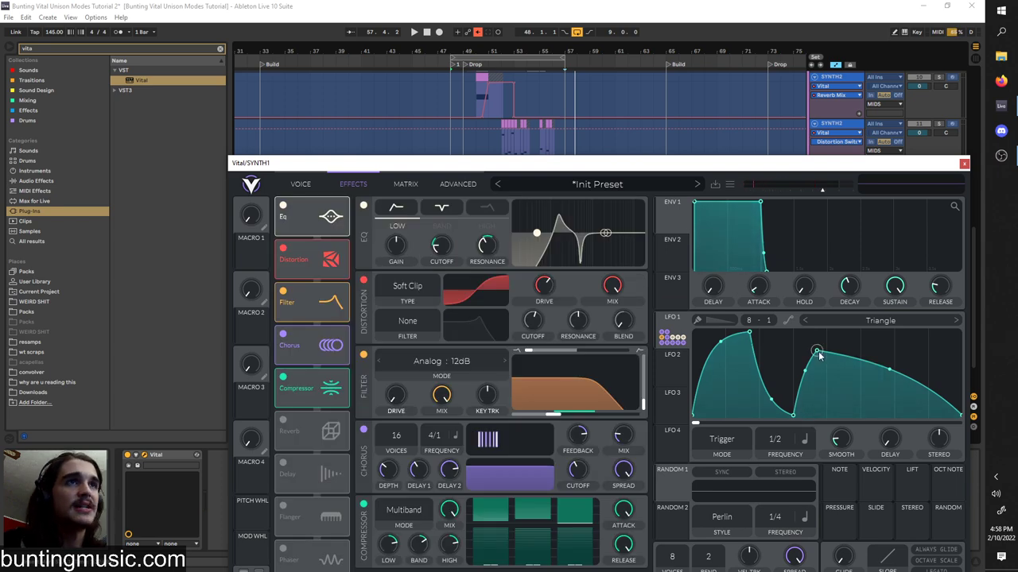
click(283, 207)
drag(286, 163, 280, 98)
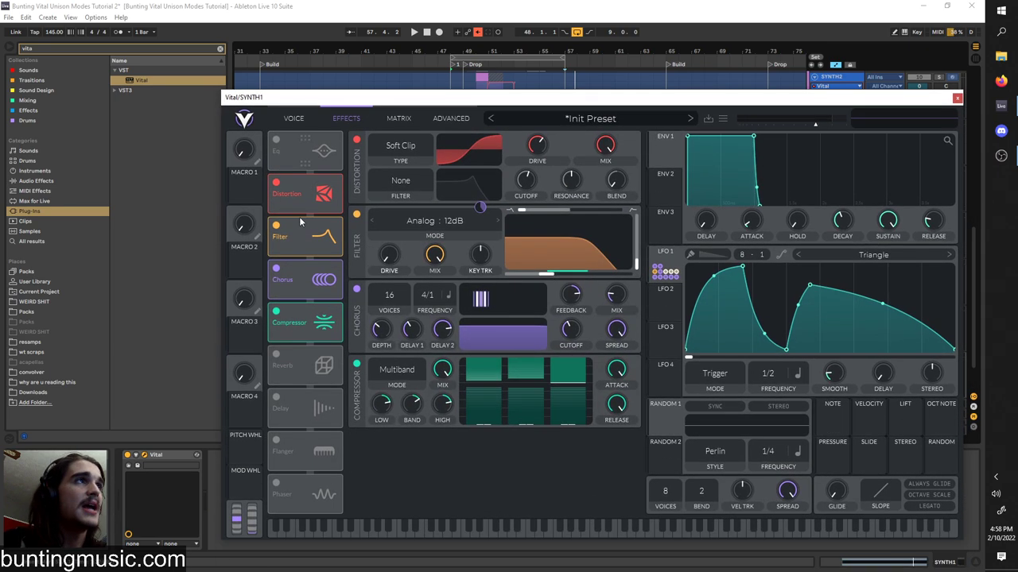
click(276, 226)
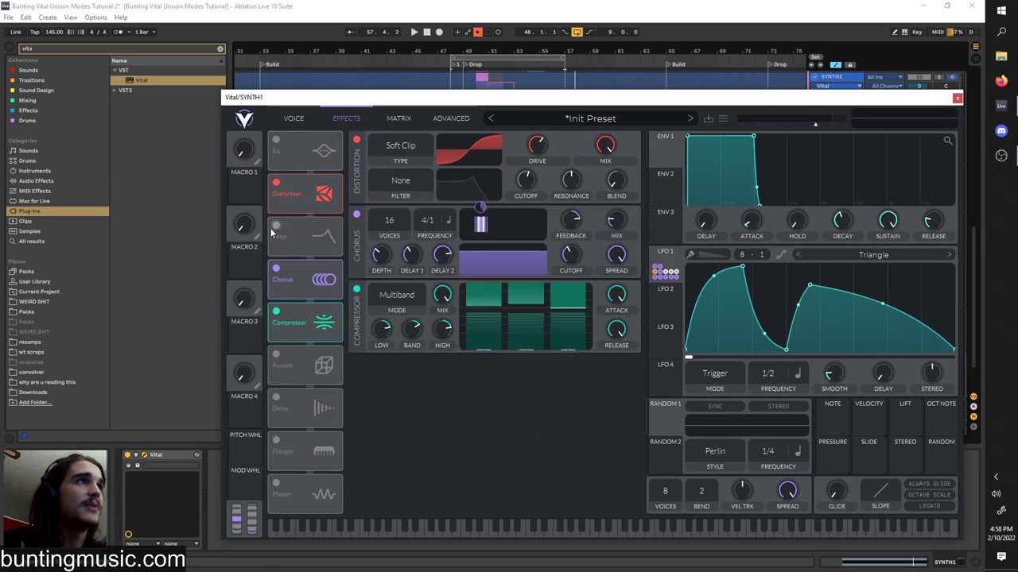
click(276, 140)
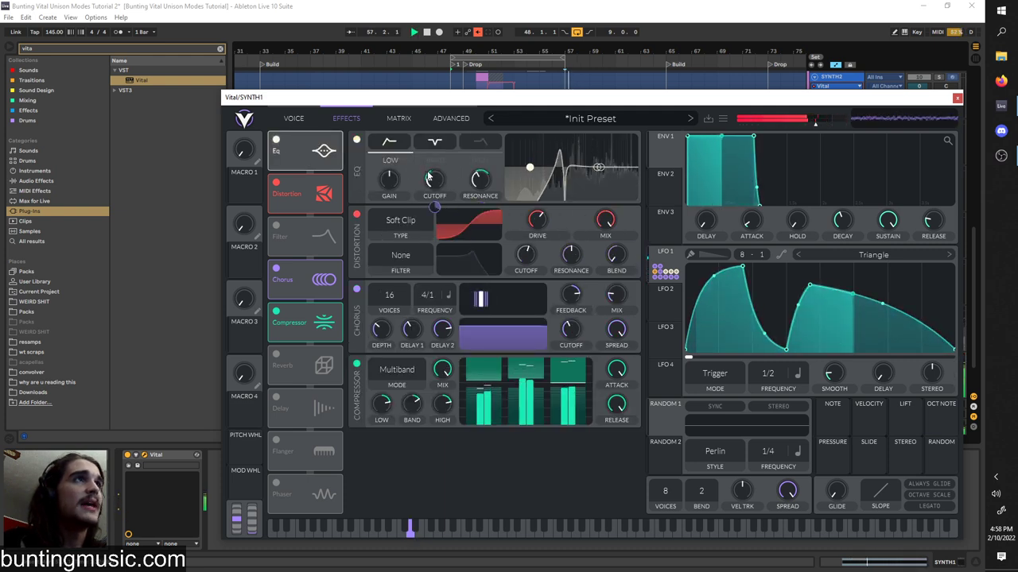
- Disable the EQ's band notch, compare the sound without its low cut, and re-enable the low cut at about 40.70 semitones
key(space)
click(389, 143)
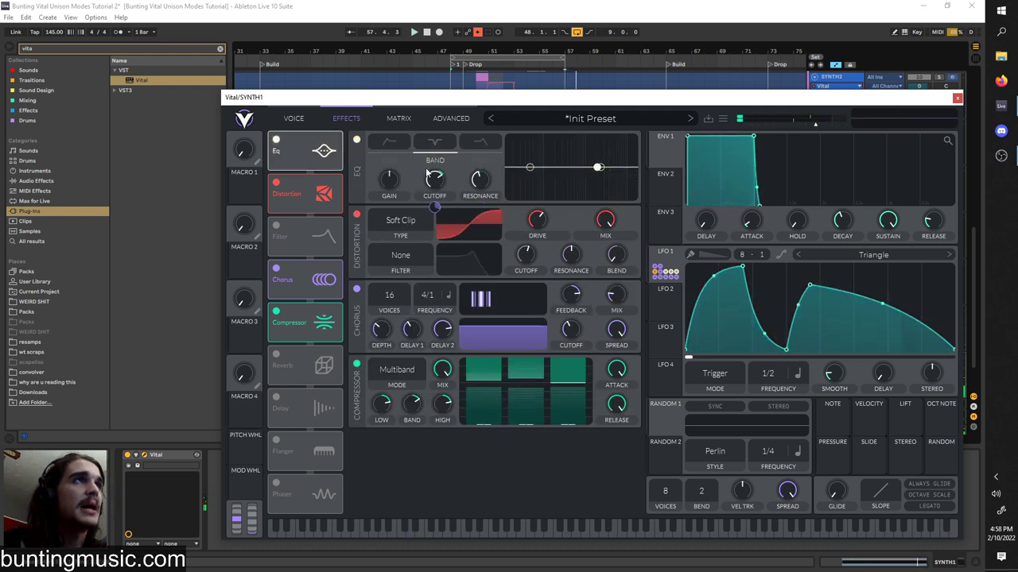
key(space)
key(space)
click(392, 143)
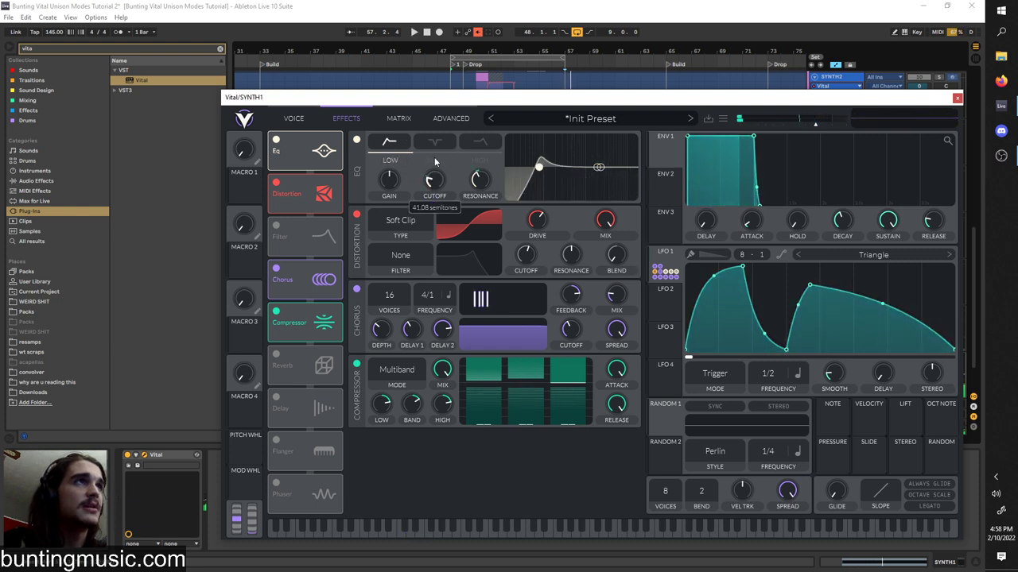
key(space)
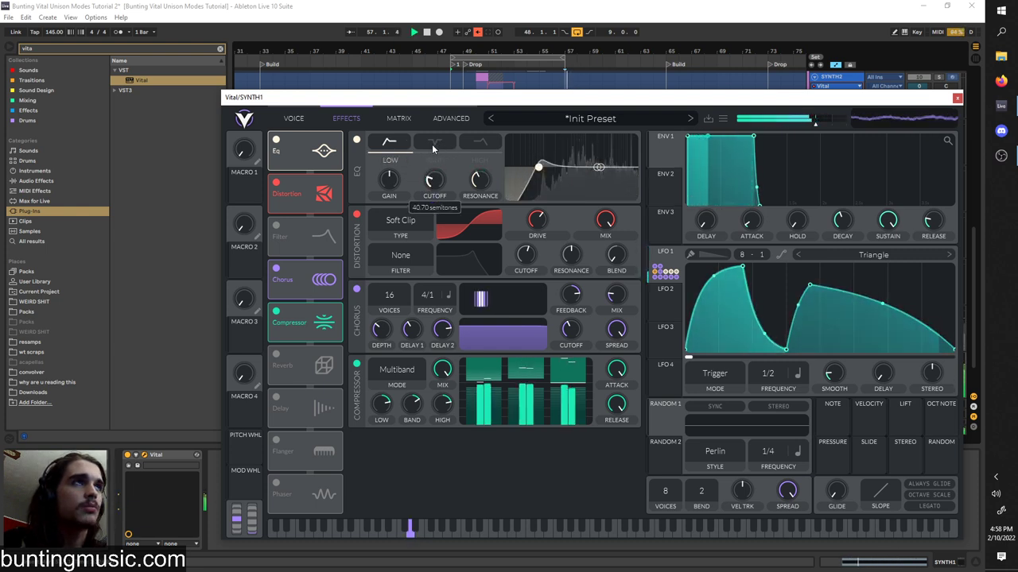
key(space)
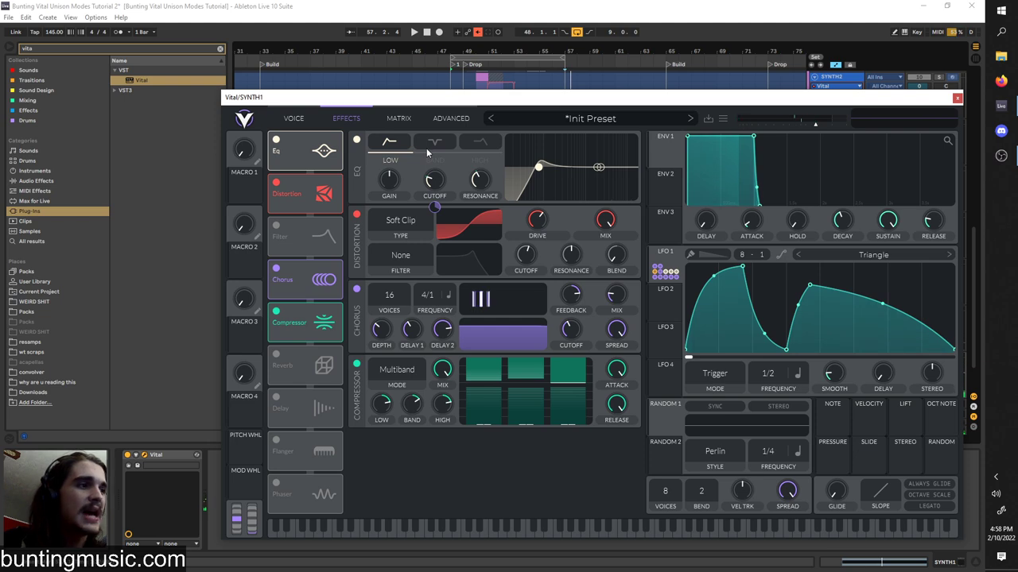
- Turn the Filter effect back on in track 16's Vital and play the clip to hear its cutoff modulation
click(294, 118)
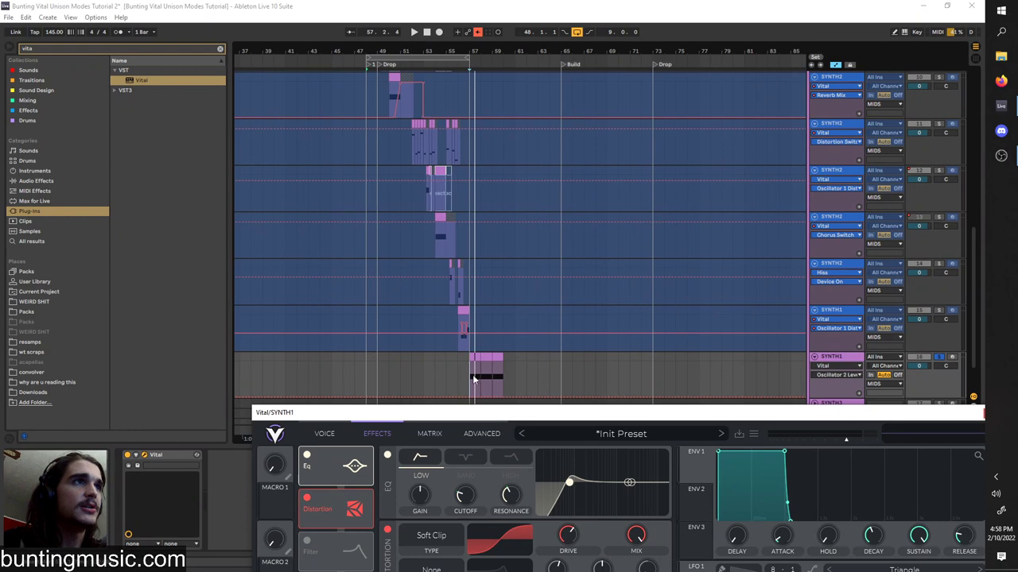
drag(477, 411, 501, 176)
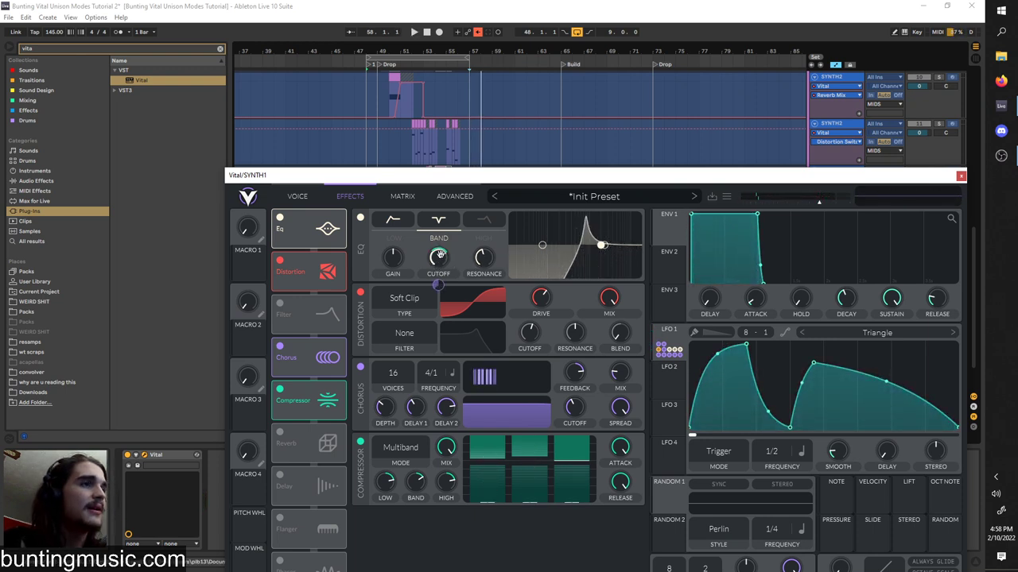
click(279, 303)
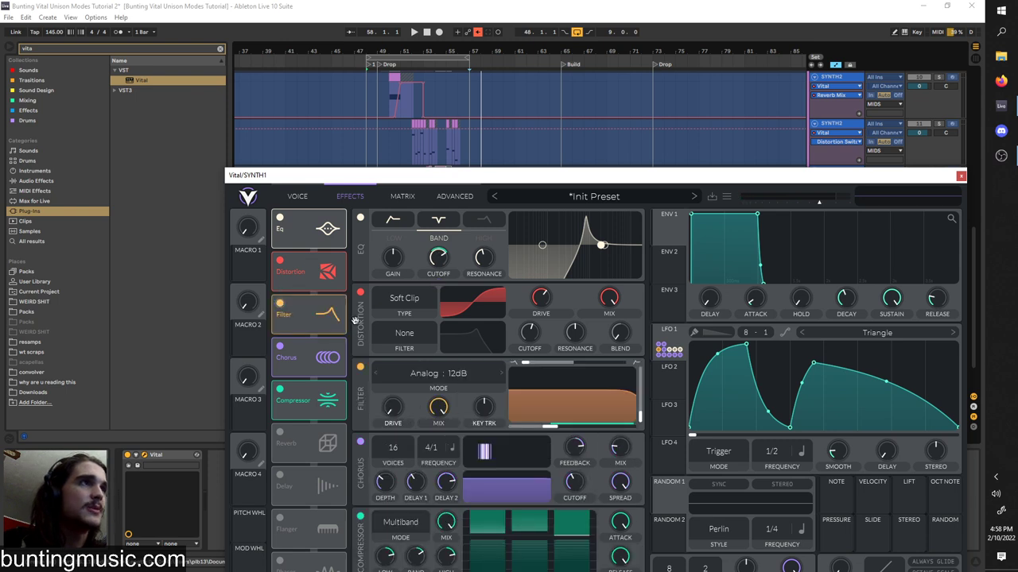
key(space)
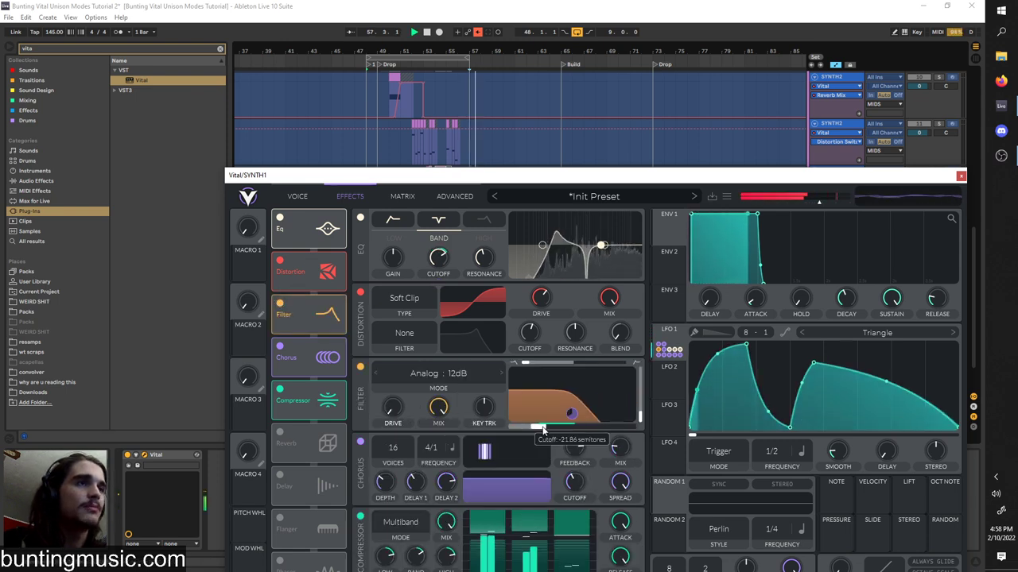
key(space)
- Adjust oscillator 1's table, spectral and distortion unison spread in Vital's advanced settings while playing the clip
key(minus)
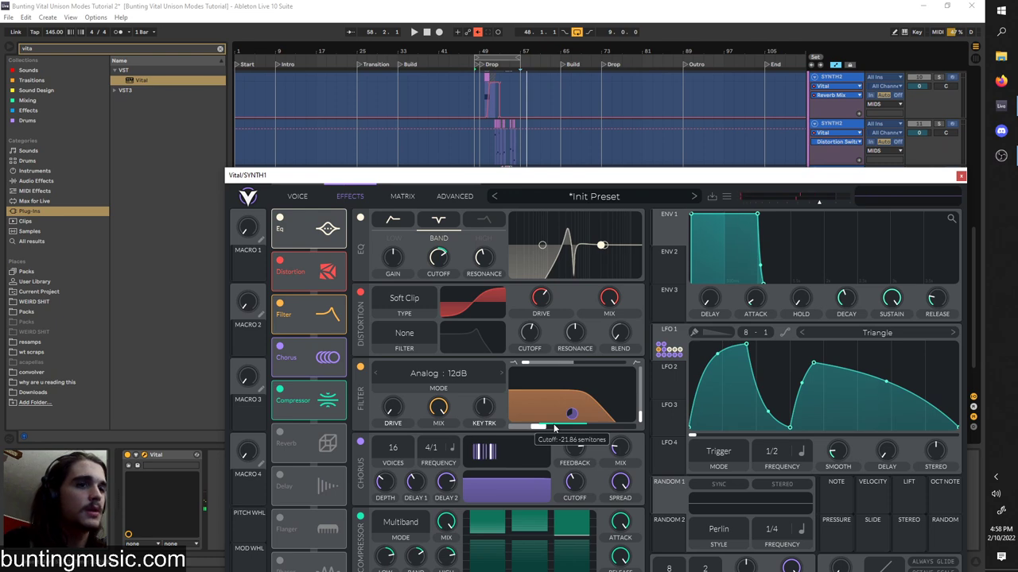
drag(524, 175, 499, 165)
scroll(525, 384, up, 5)
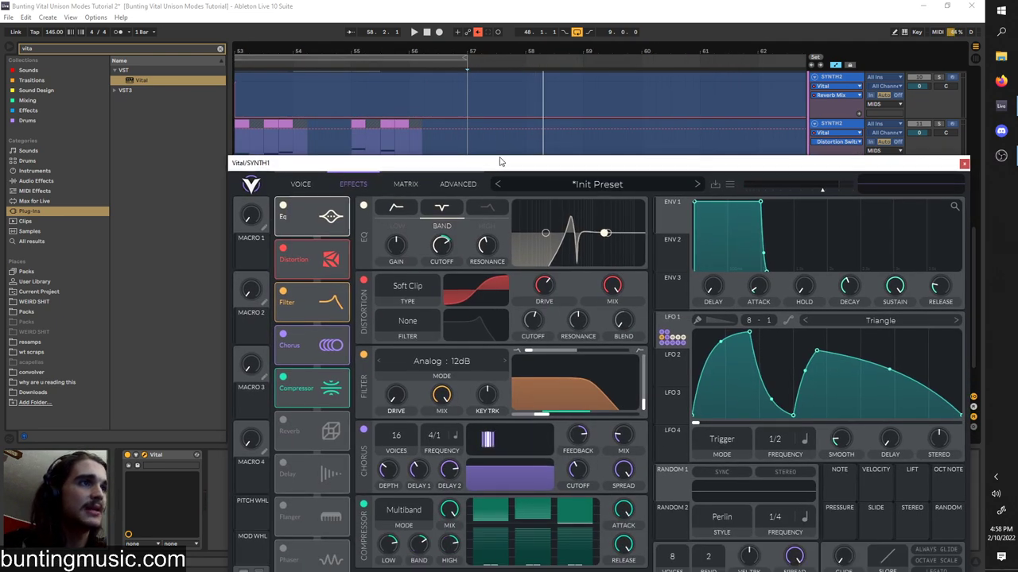
click(458, 184)
key(minus)
click(353, 184)
click(458, 184)
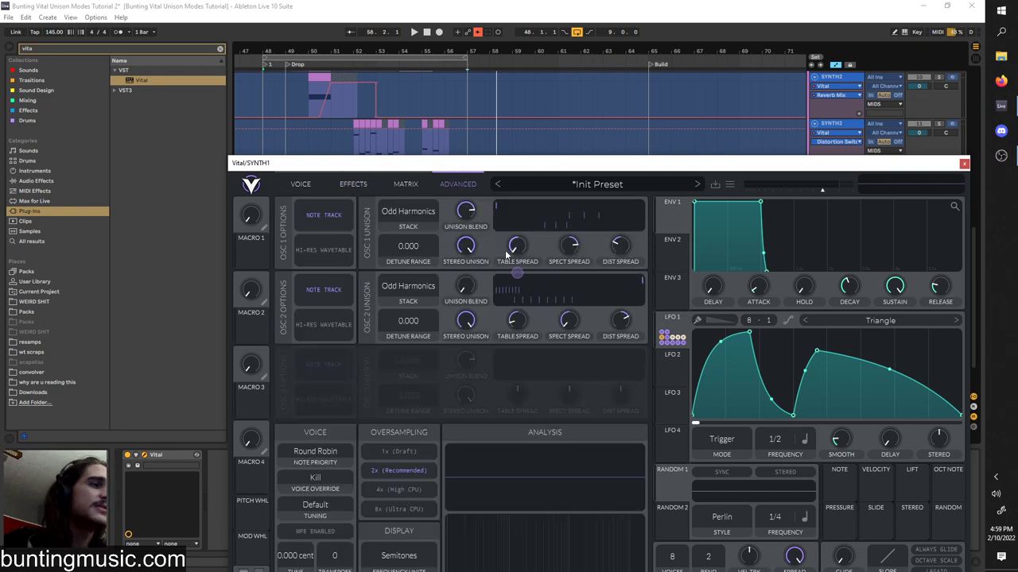
key(space)
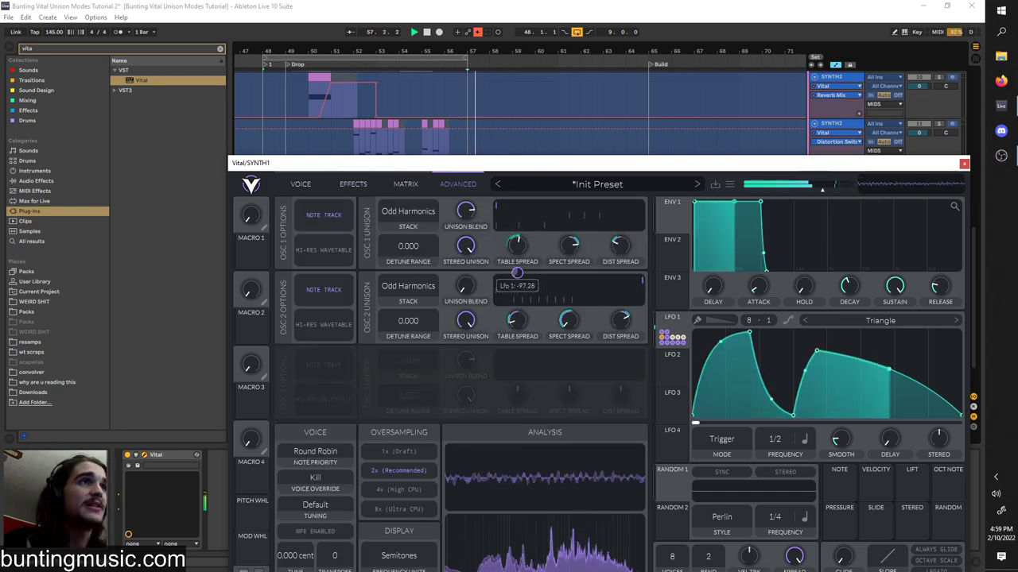
drag(566, 251, 564, 273)
drag(620, 252, 621, 285)
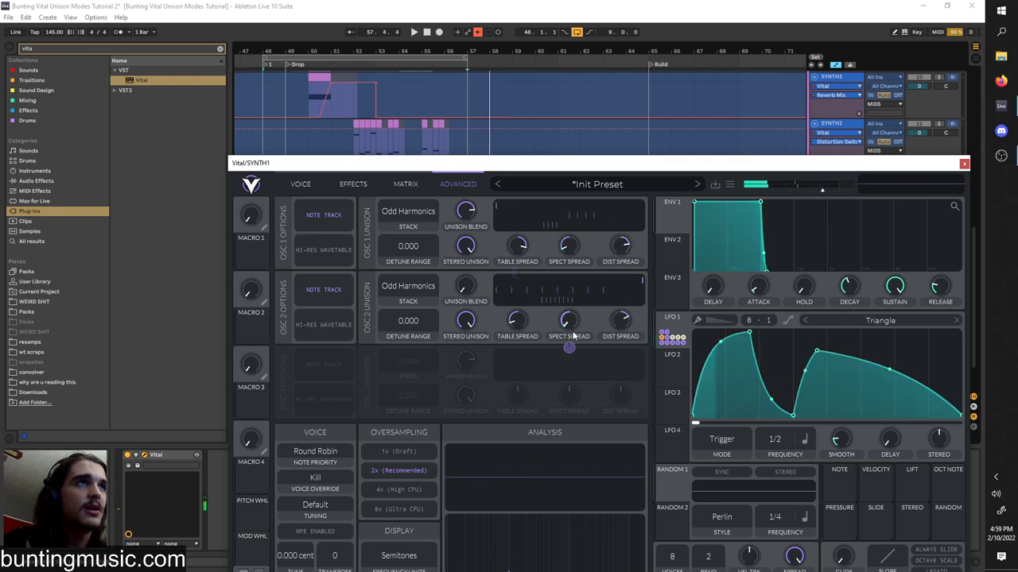
- Reshape LFO 1 during playback by moving its first peak earlier and lower and repositioning its second peak
click(354, 184)
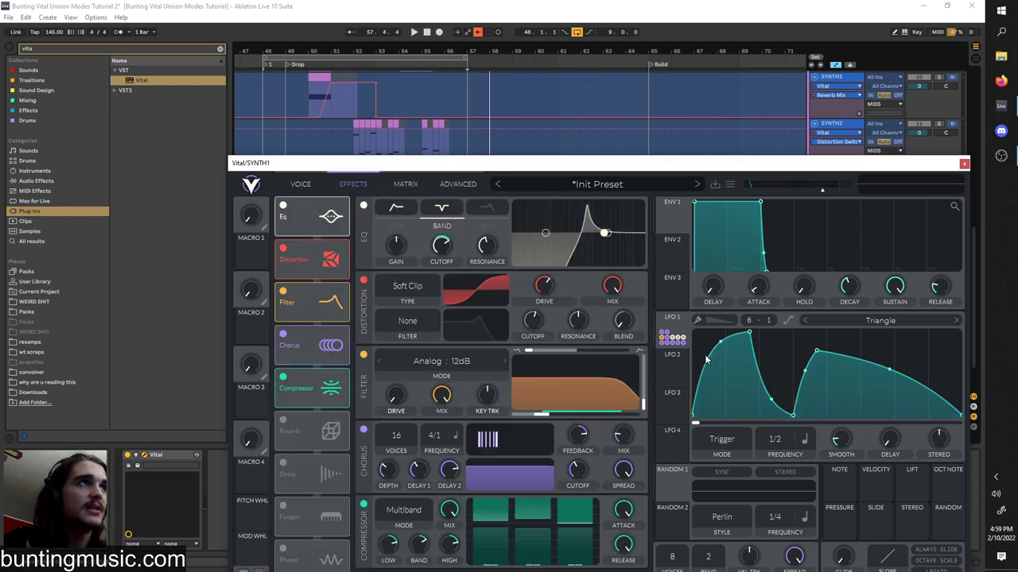
key(space)
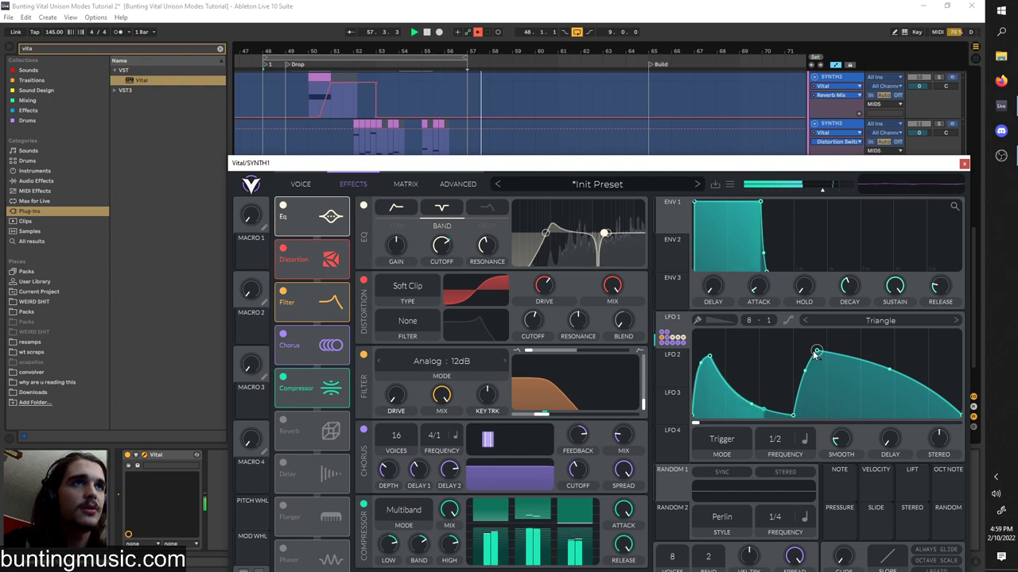
drag(852, 352, 766, 309)
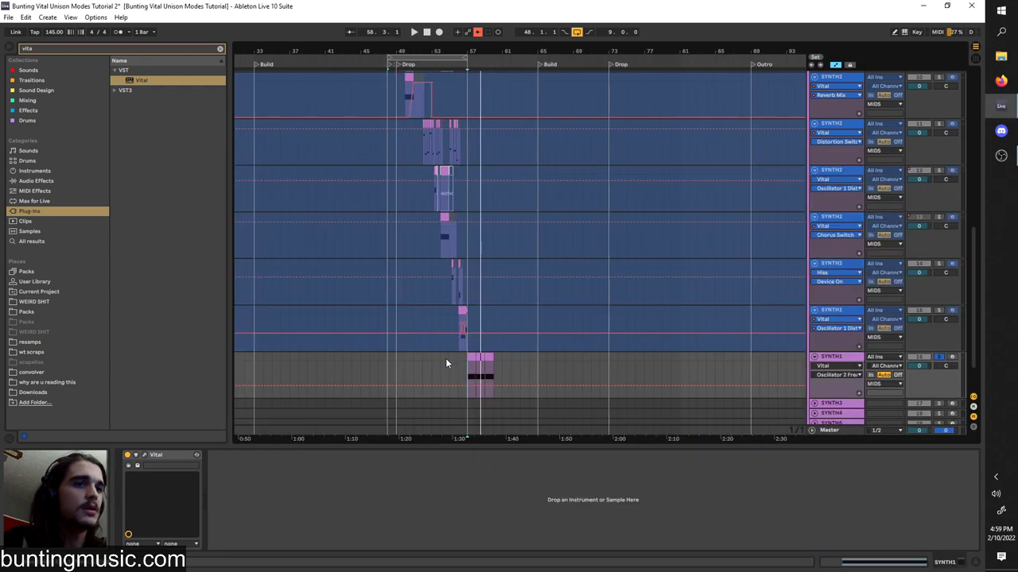
- Look over the frozen SYNTH1 and SYNTH2 tracks of the MIDS group around the drop
scroll(445, 360, up, 3)
scroll(441, 367, left, 1)
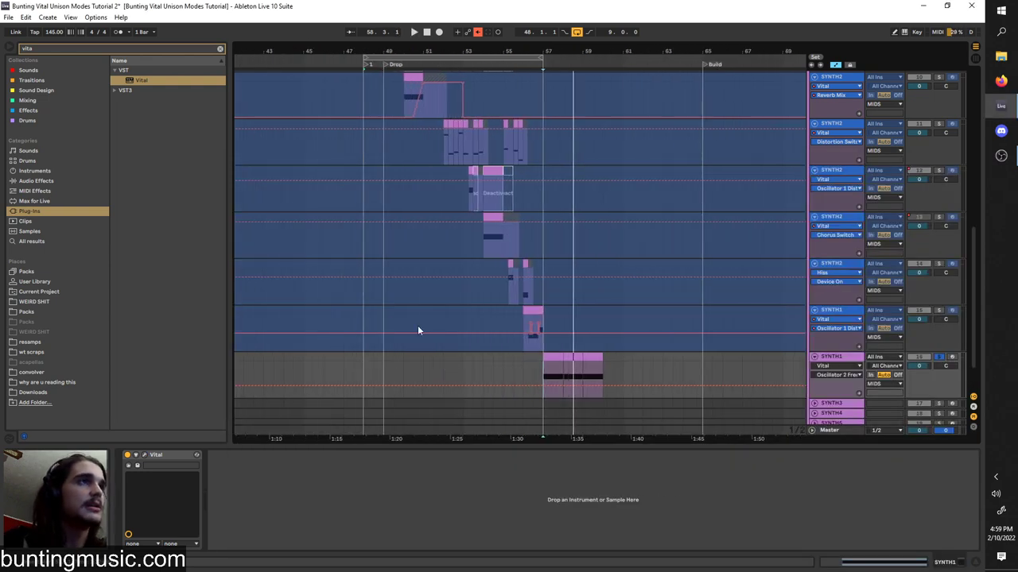
scroll(395, 298, up, 1)
scroll(389, 270, up, 6)
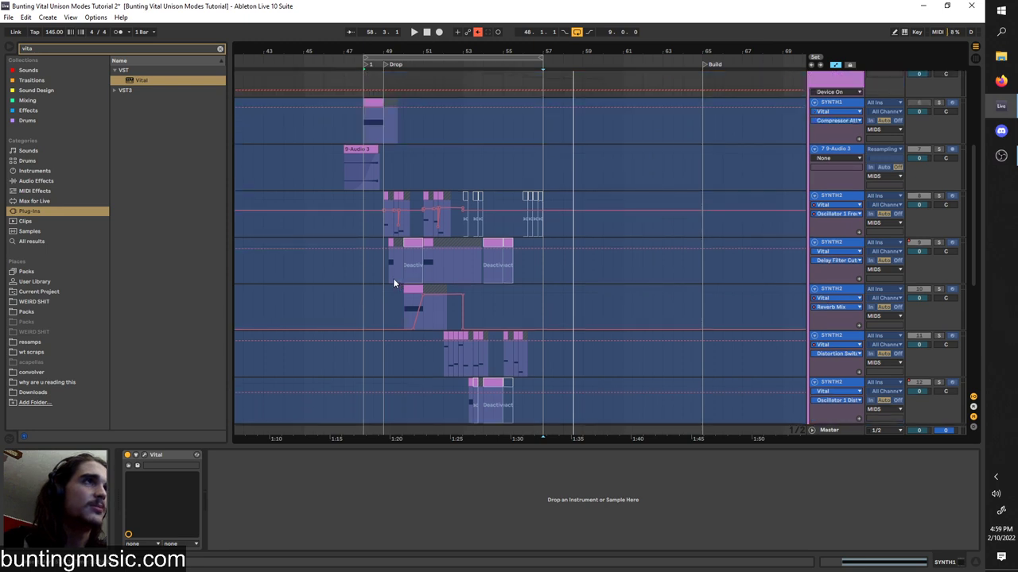
scroll(434, 342, up, 3)
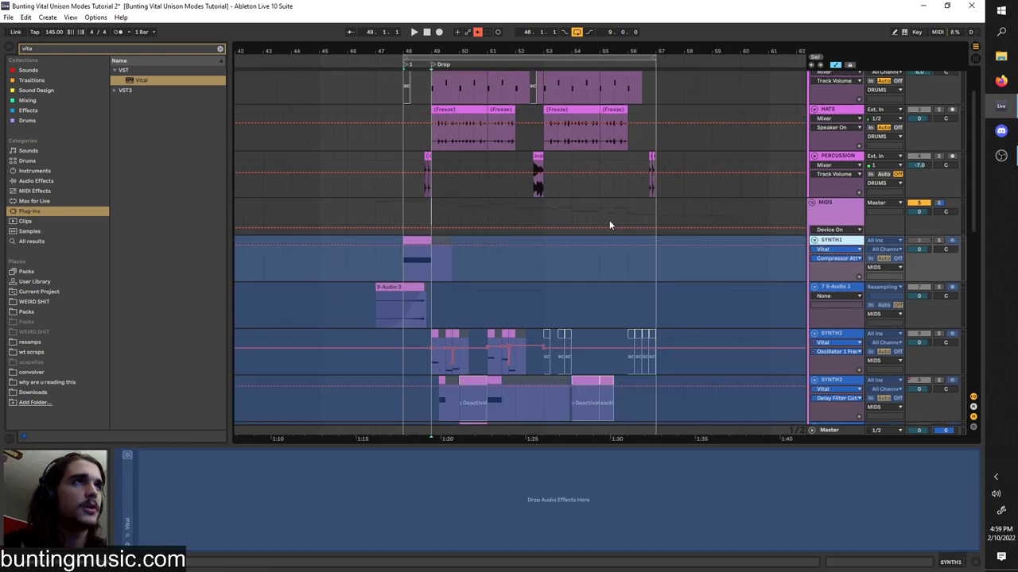
scroll(531, 220, down, 3)
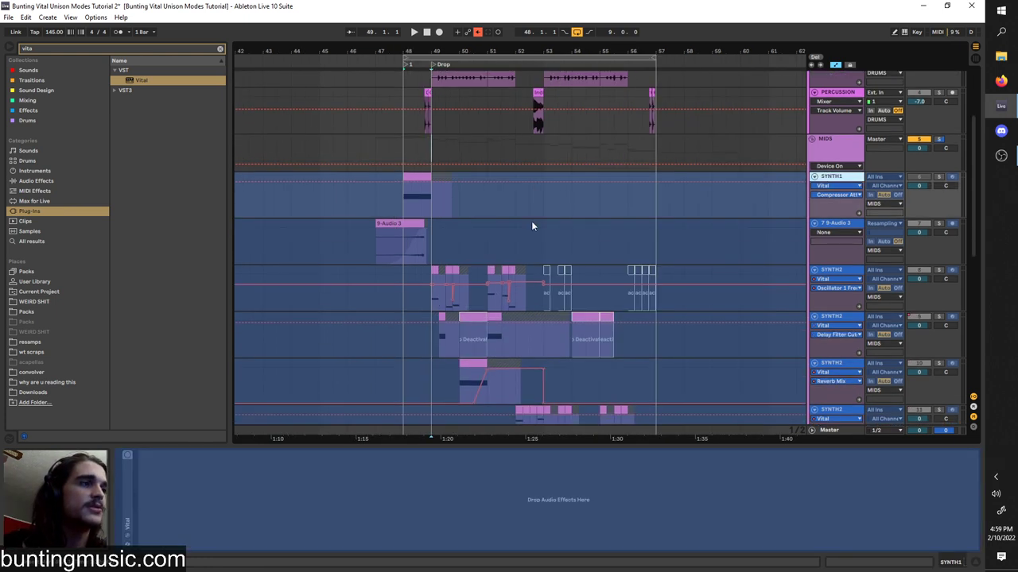
scroll(532, 222, down, 1)
click(831, 263)
click(836, 218)
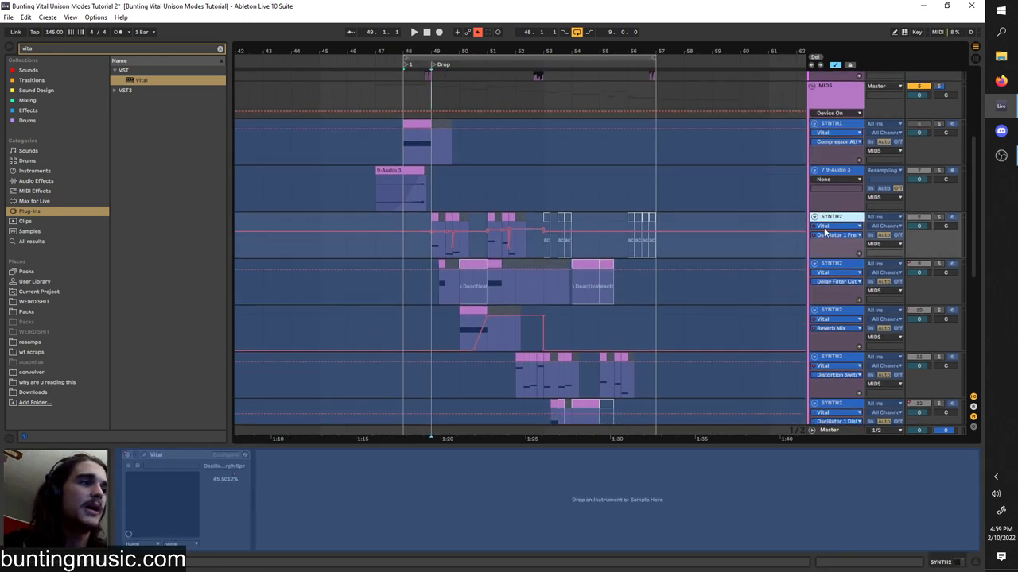
scroll(775, 288, down, 1)
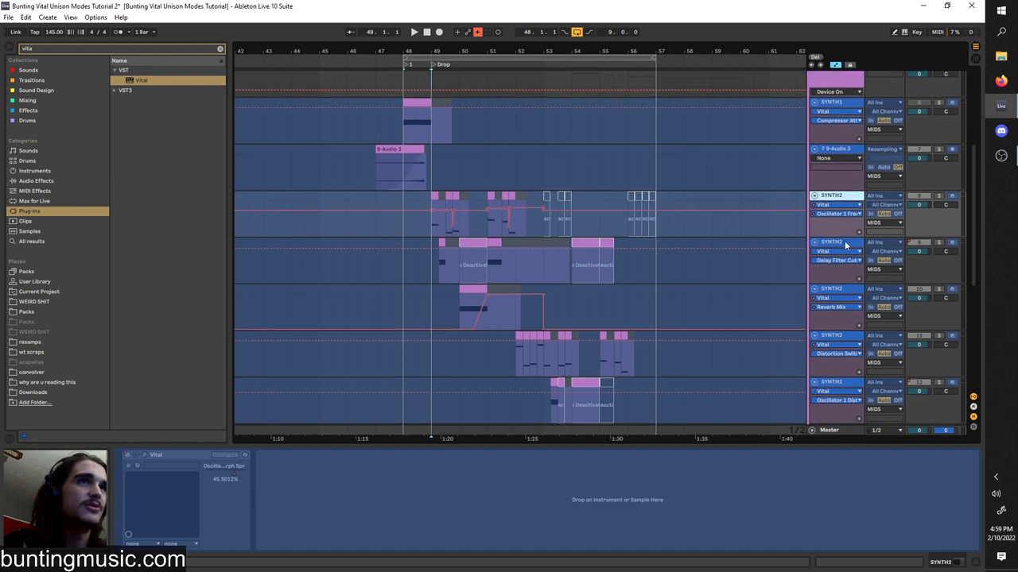
- Unfreeze SYNTH2 track 9 and open its Vital plug-in window
click(844, 244)
right_click(843, 244)
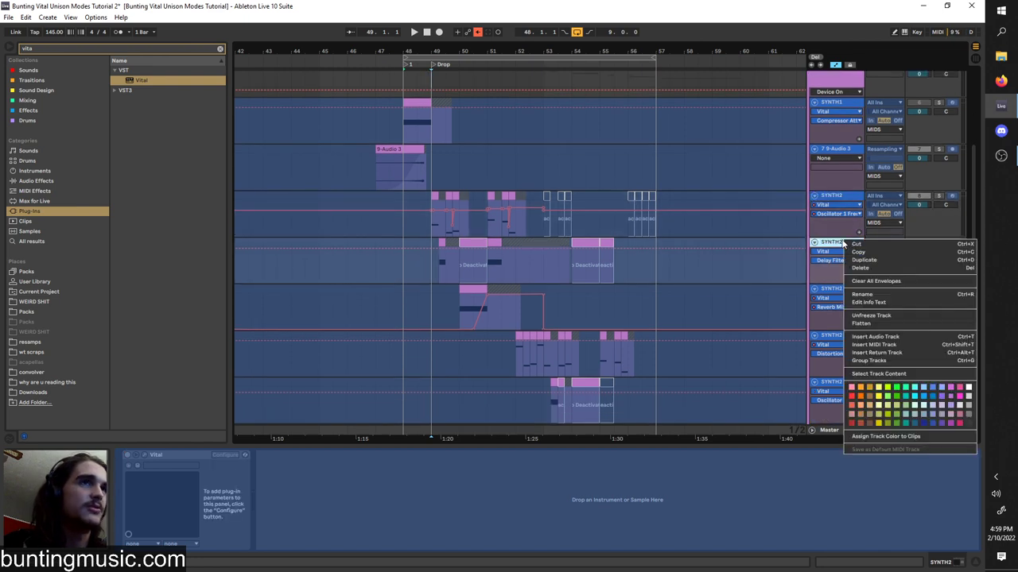
click(866, 316)
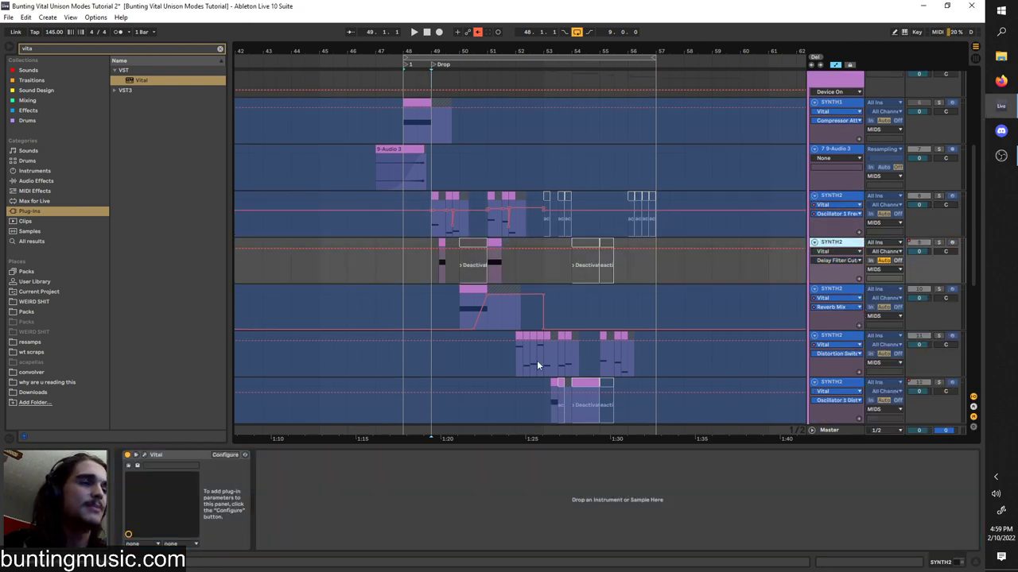
click(144, 455)
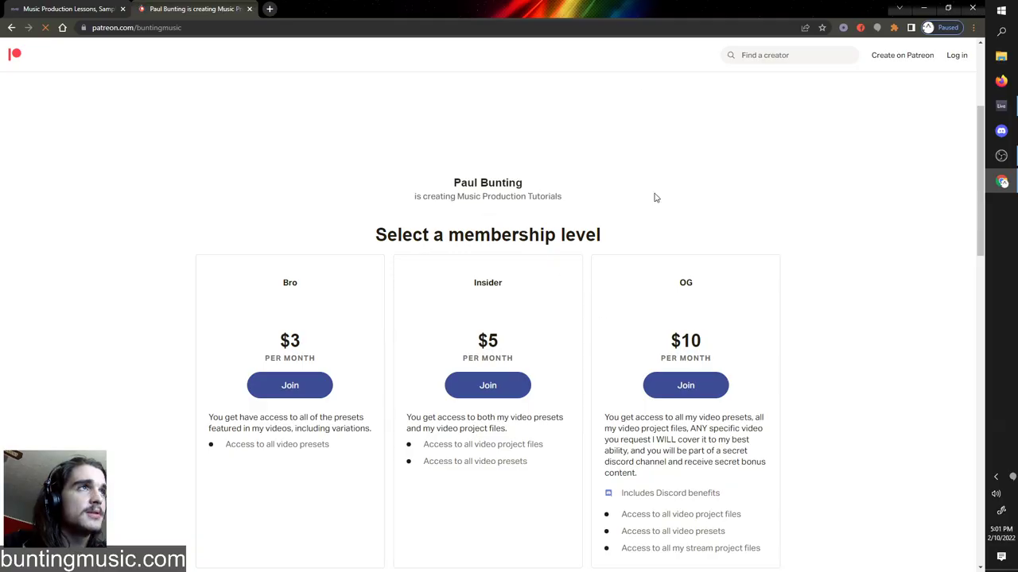
- Switch to the browser and look through the wavetable and waves packs on the buntingmusic.com shop page
drag(599, 7, 503, 1)
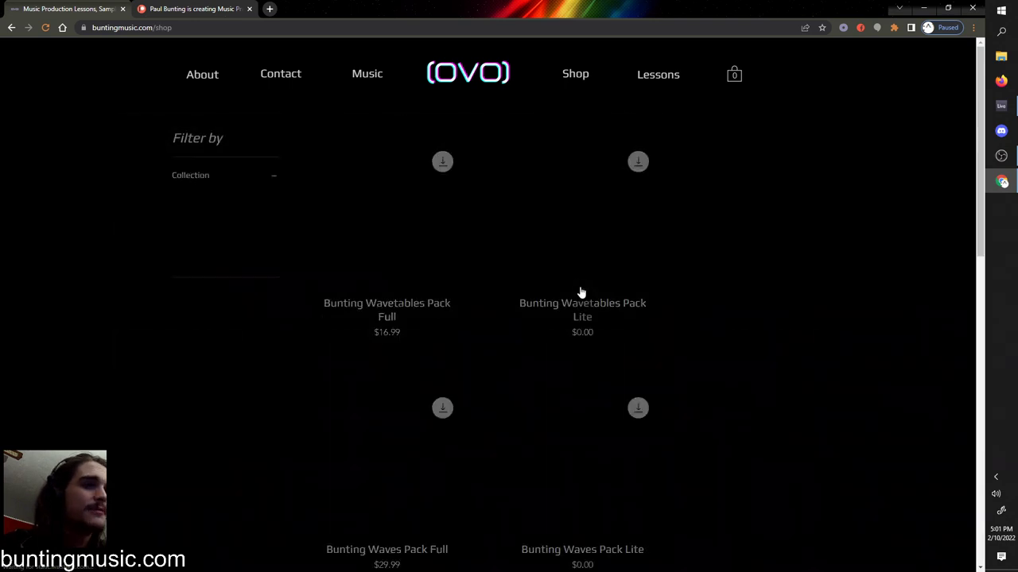
scroll(624, 265, down, 3)
scroll(618, 266, up, 3)
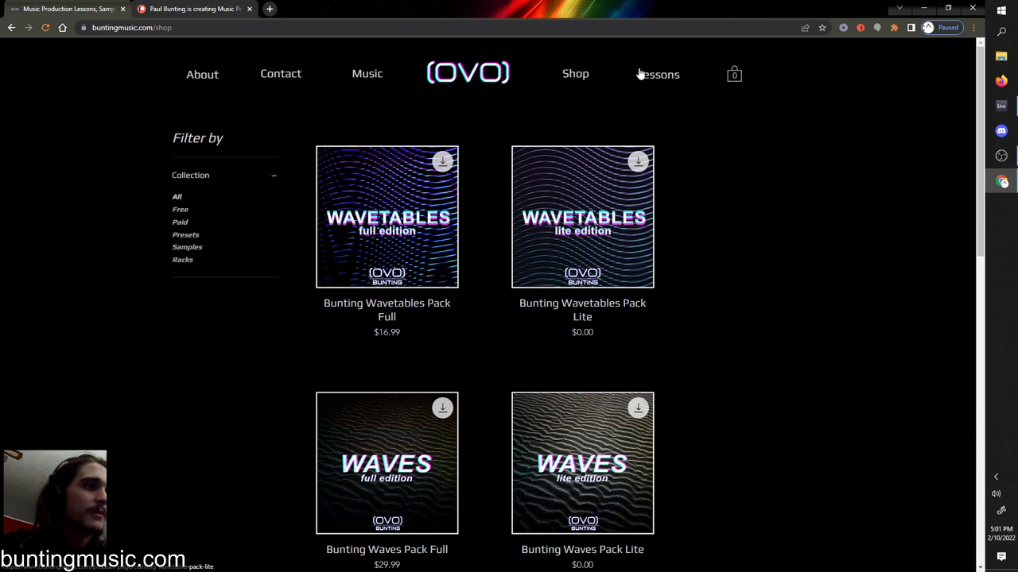